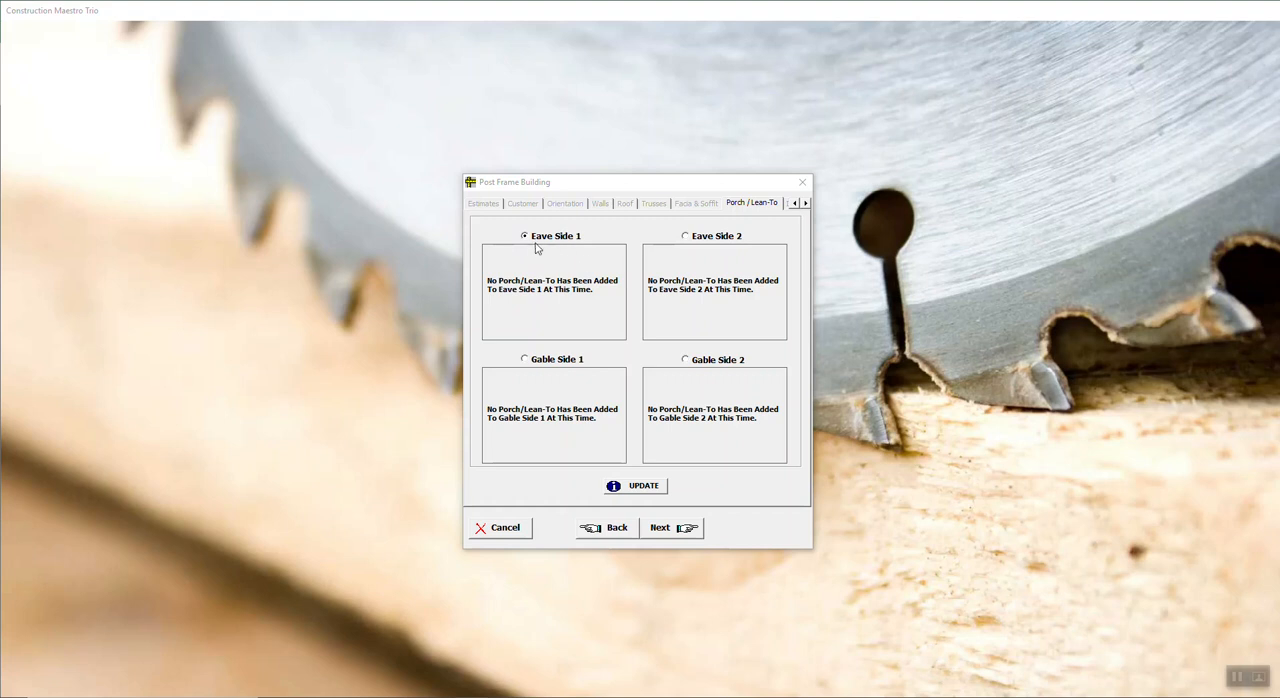
Step: Open the porch/lean-to setup for Eave Side 1 and choose the Lean-To, Continuous Pitch style
click(636, 492)
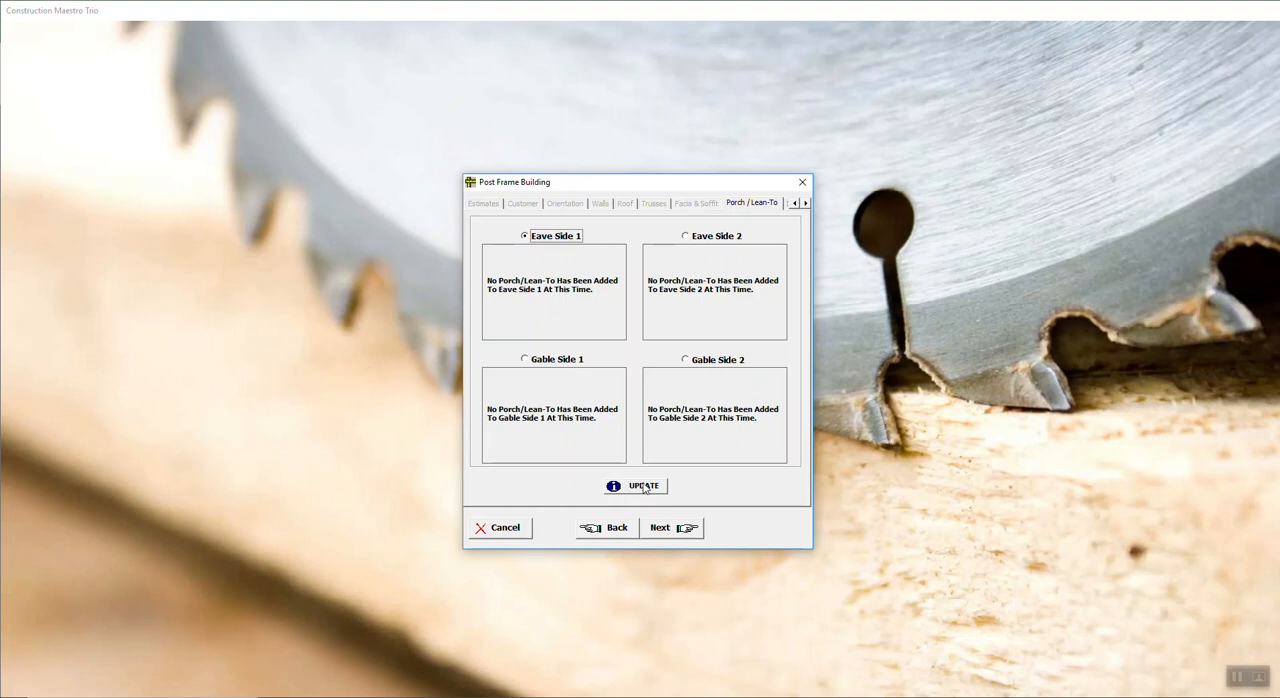
click(645, 487)
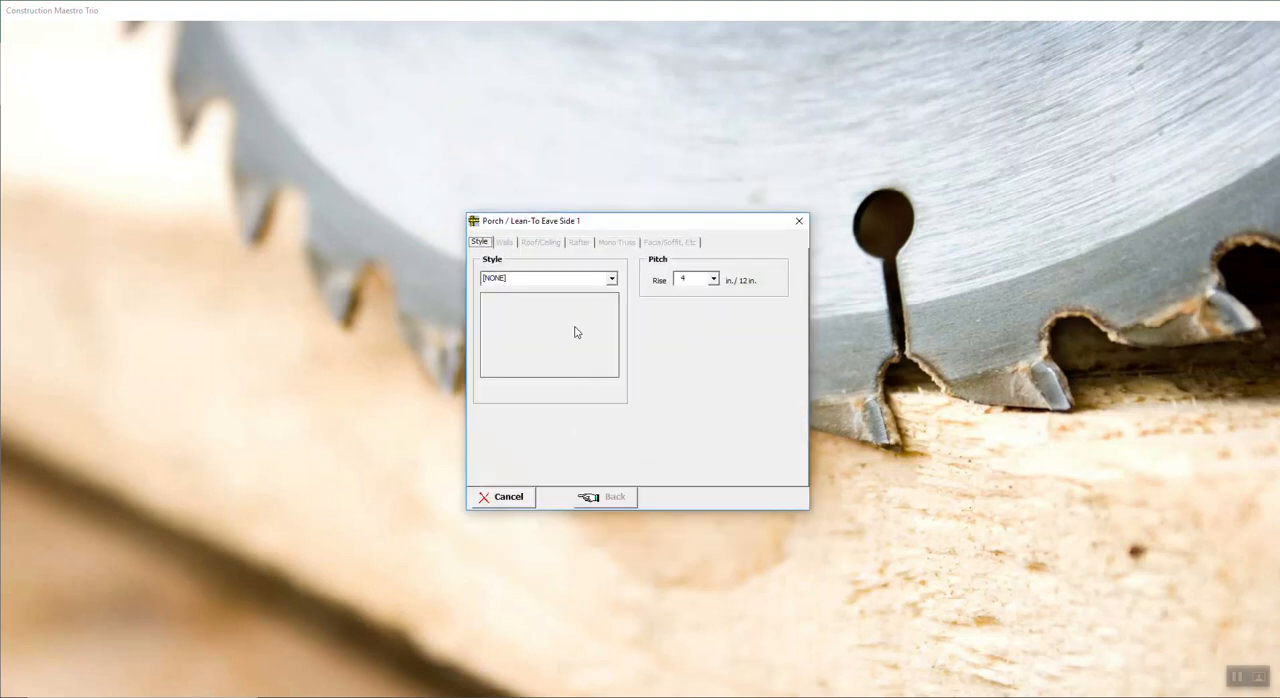
click(612, 280)
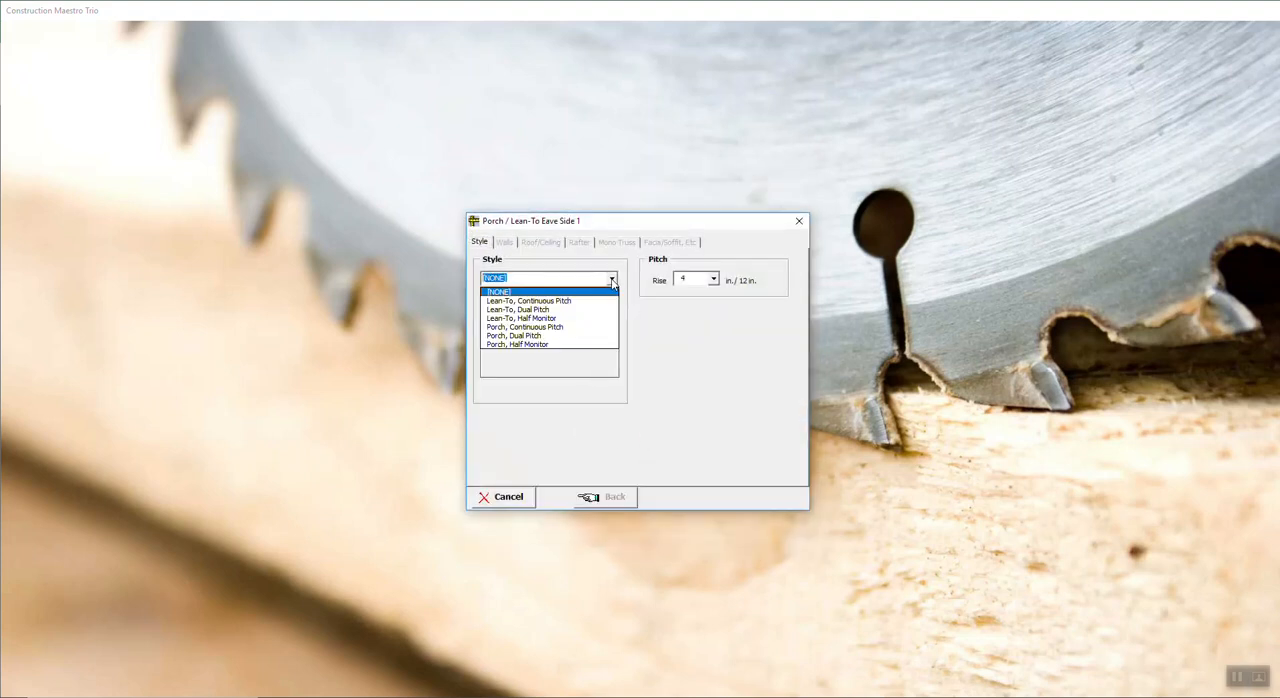
click(549, 301)
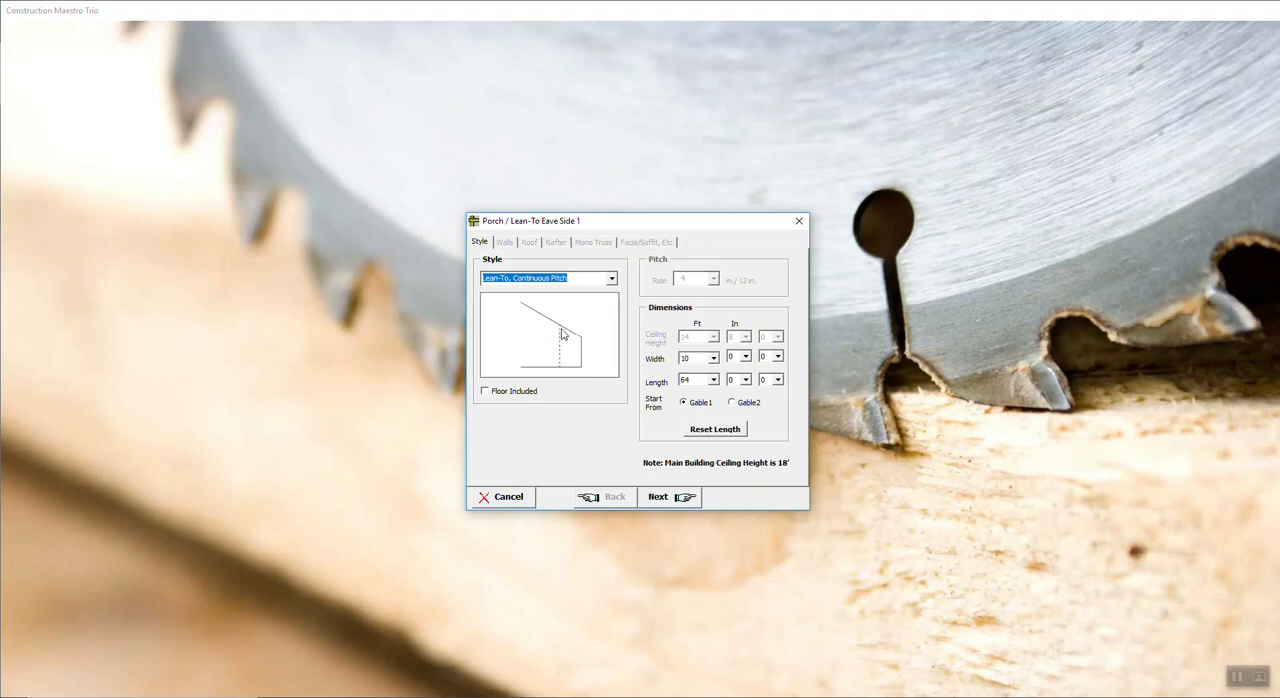
Step: Try the Lean-To, Dual Pitch style for Eave Side 1 and switch it to Lean-To, Half Monitor
click(611, 278)
click(541, 303)
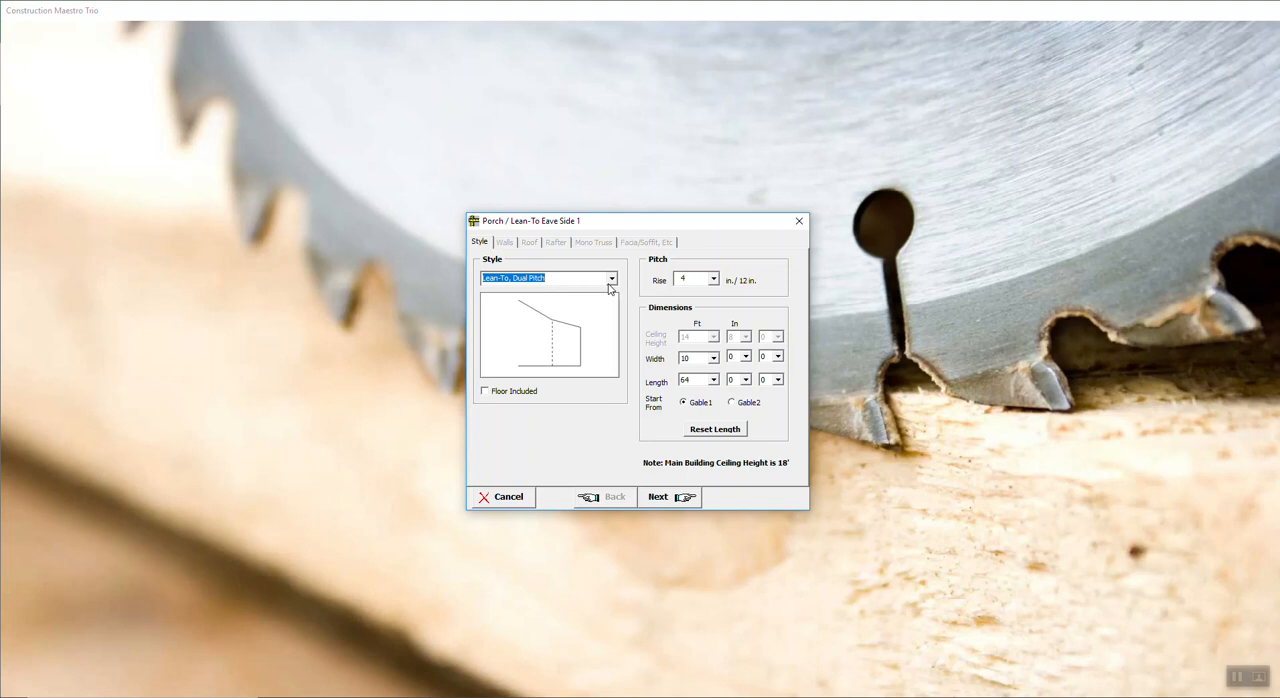
click(612, 280)
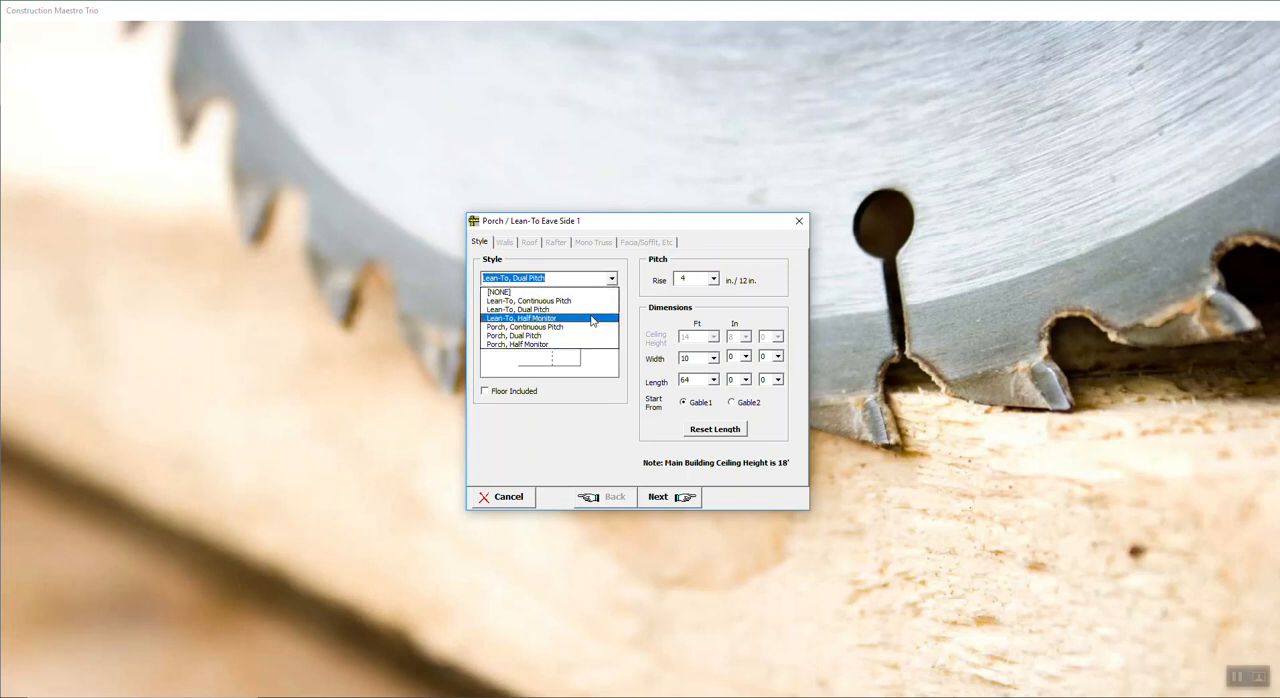
click(592, 320)
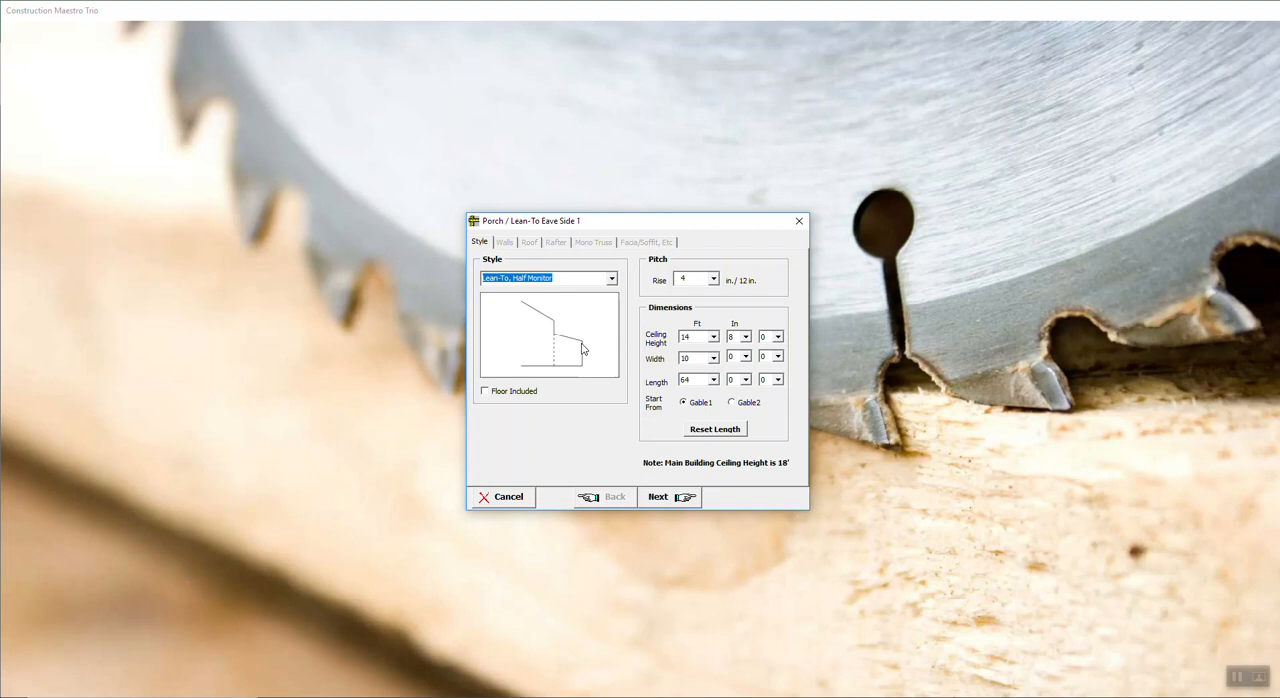
Step: Include the floor in the half monitor lean-to and try ceiling heights of 17, 14 and 11 ft, keeping 8 inches
click(484, 394)
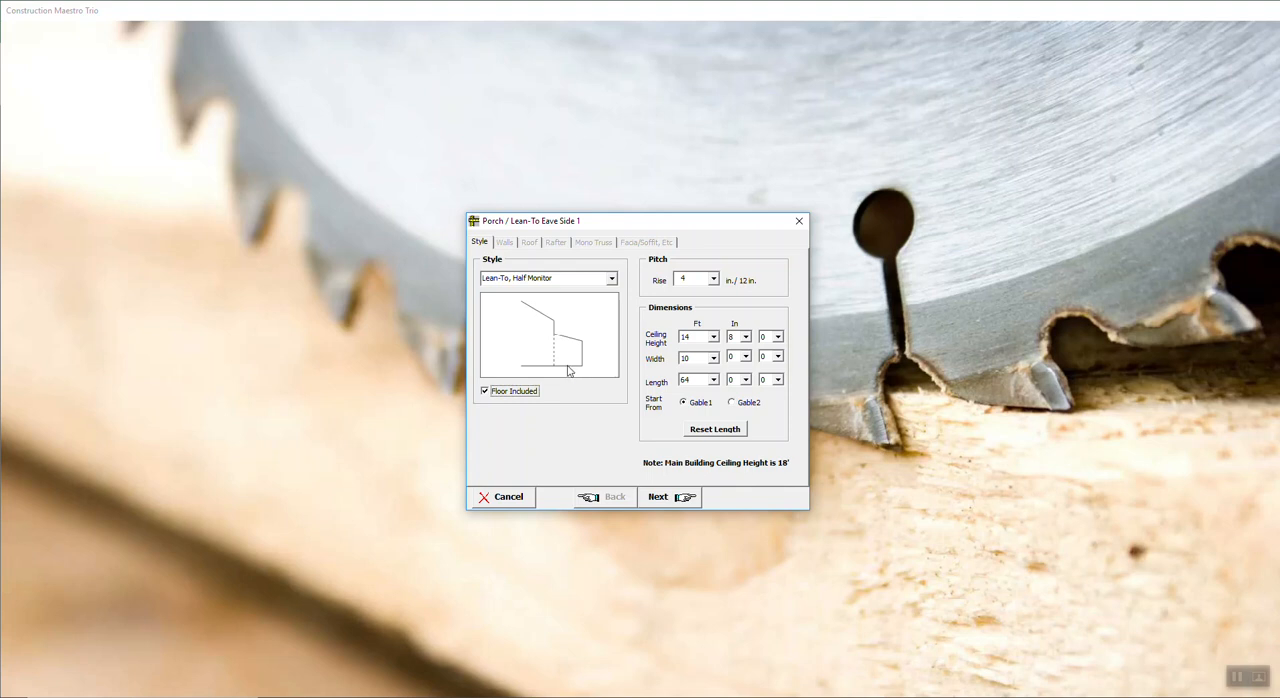
click(713, 337)
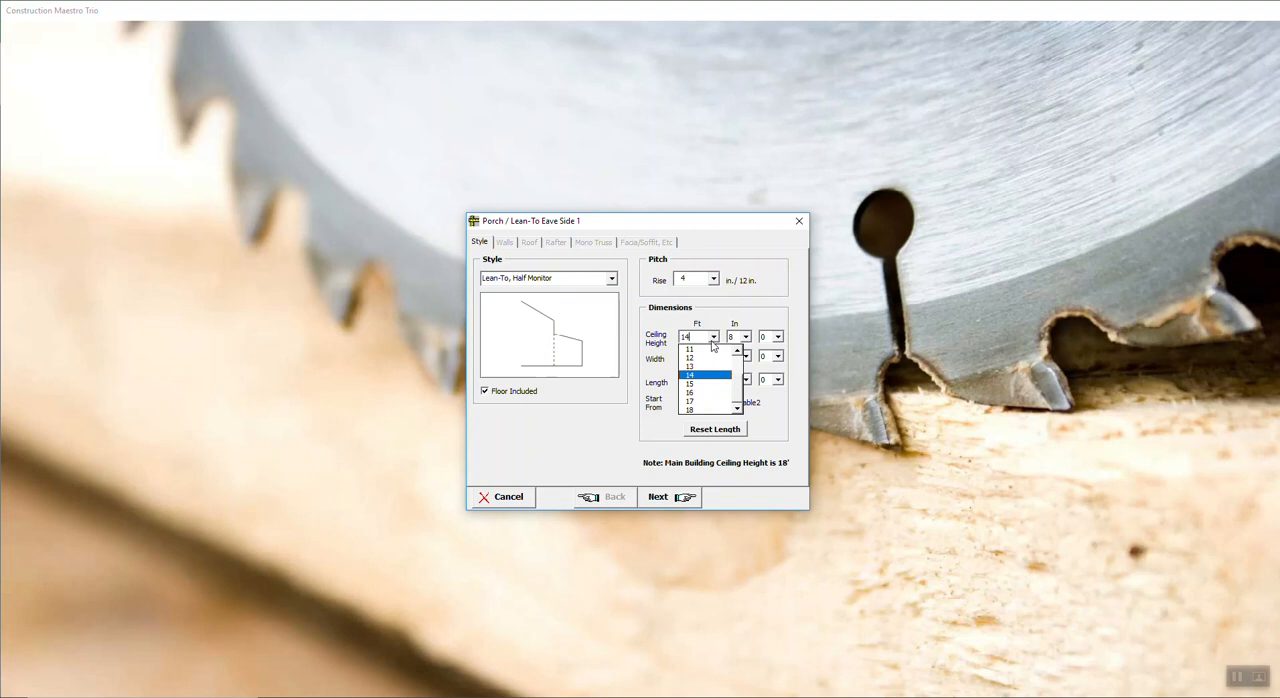
click(688, 401)
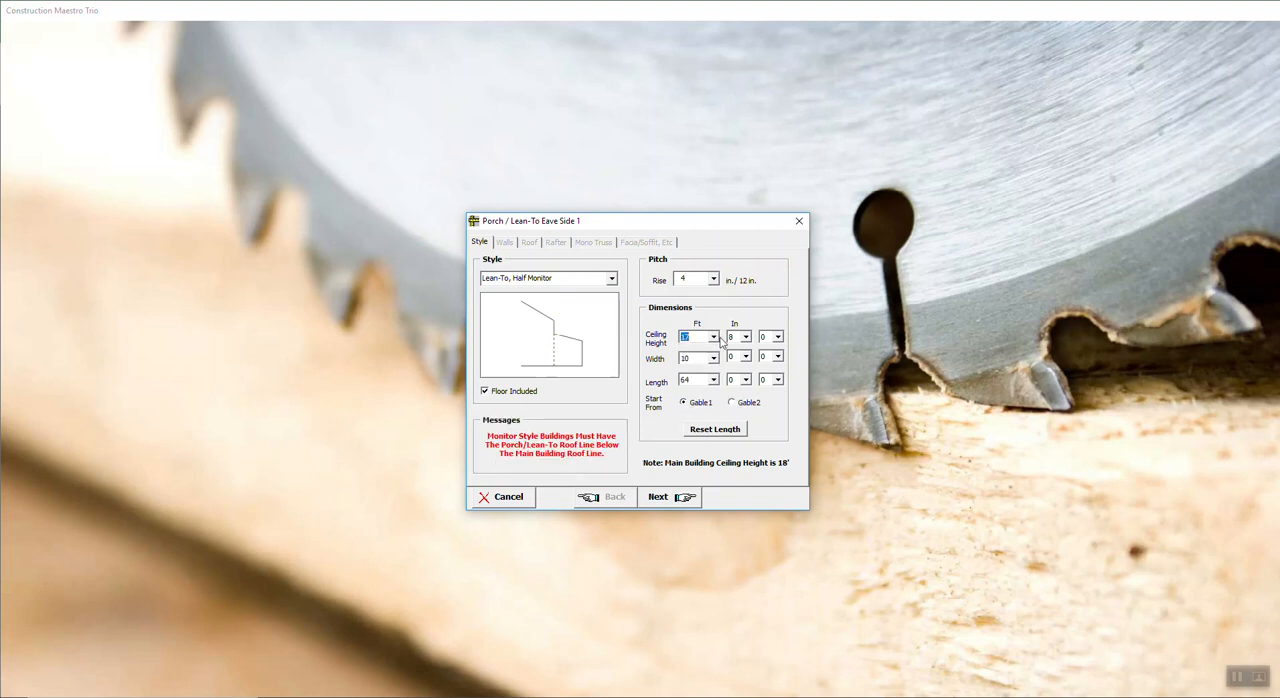
click(713, 337)
click(706, 377)
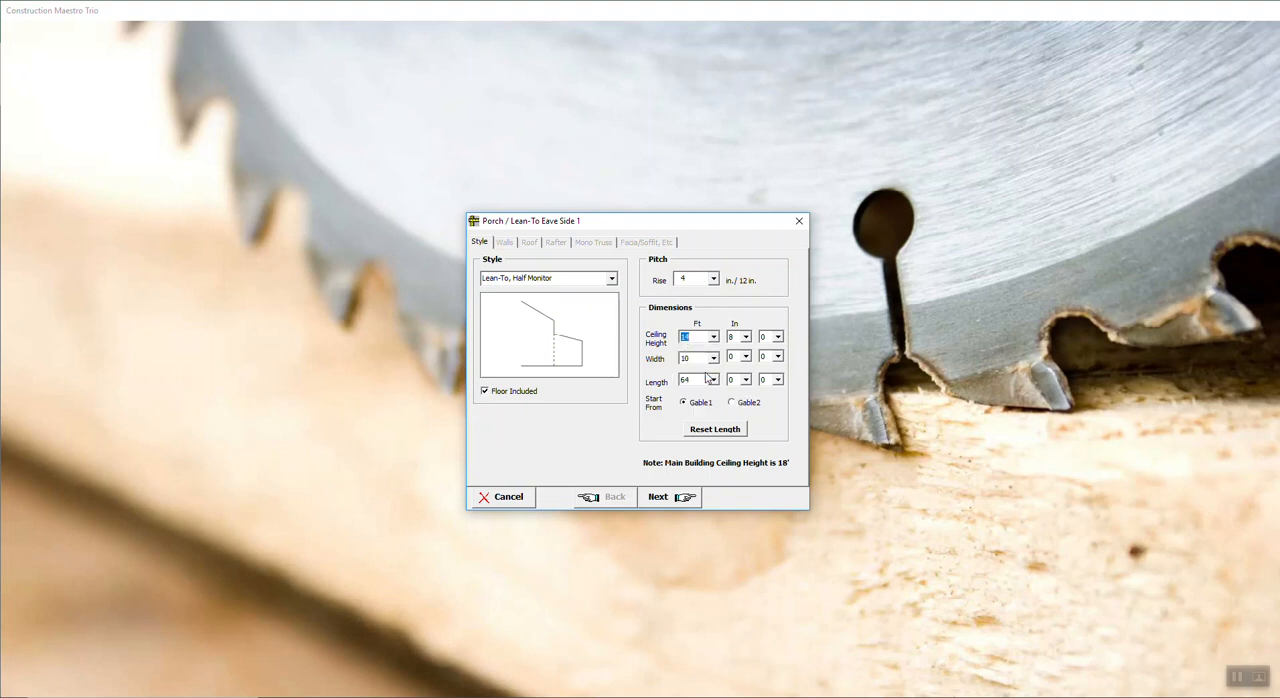
click(717, 341)
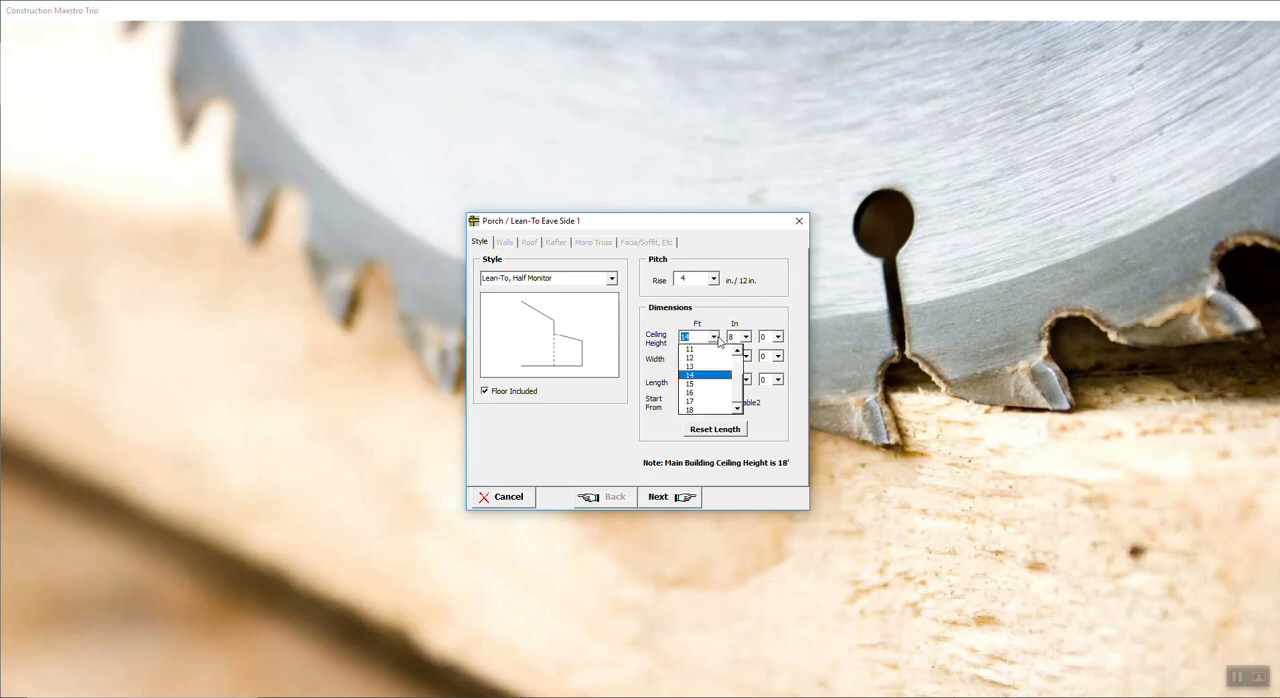
click(708, 349)
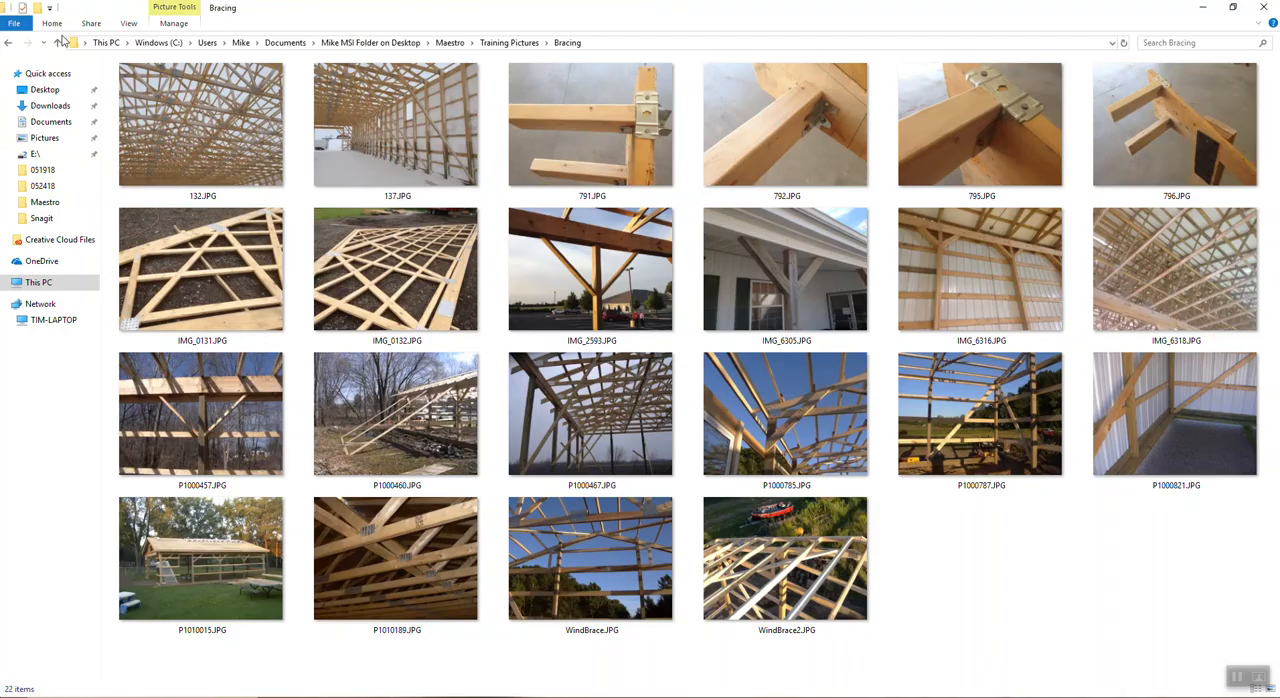
Step: In File Explorer, return to the Training Pictures folder, sort it by name and look inside the Porch folder
click(12, 43)
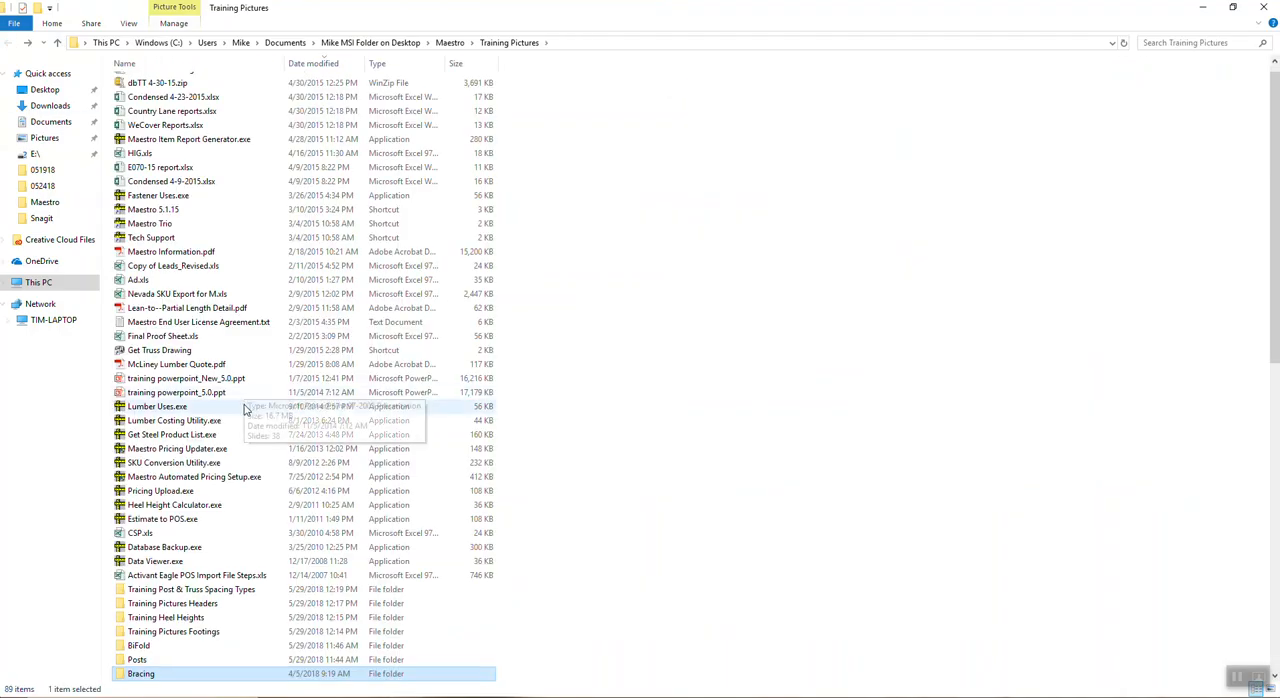
scroll(251, 418, down, 4)
scroll(251, 424, down, 9)
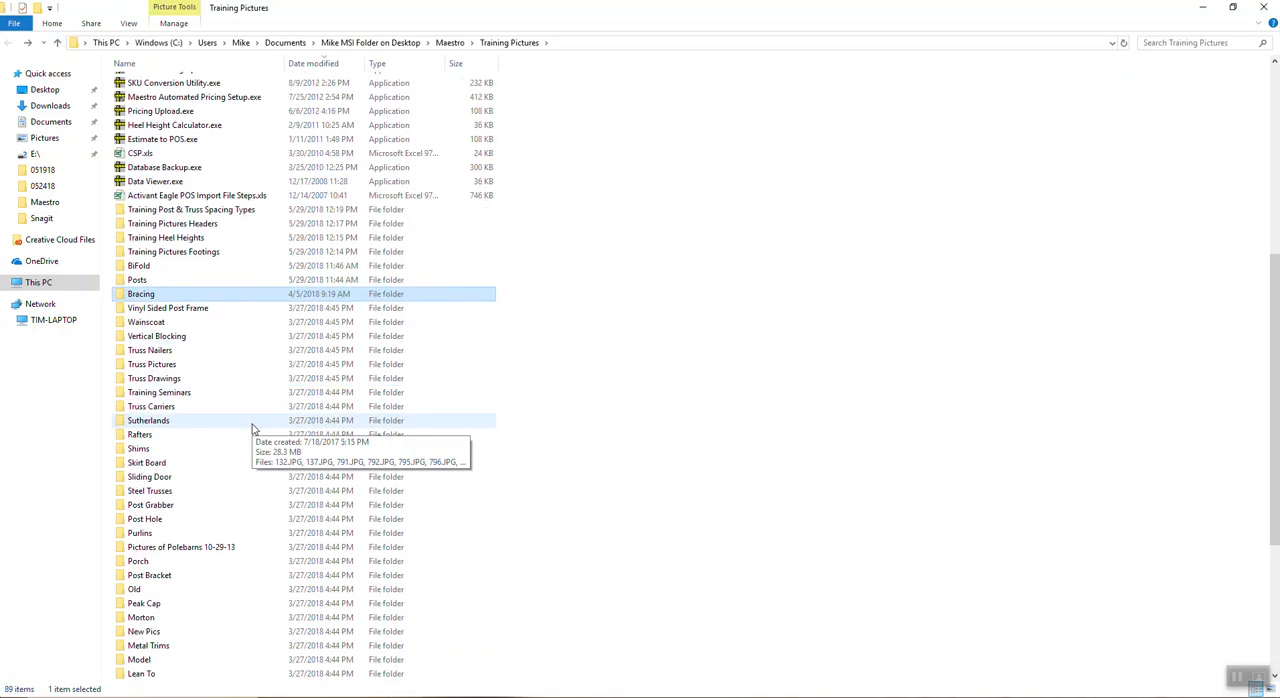
scroll(266, 435, down, 3)
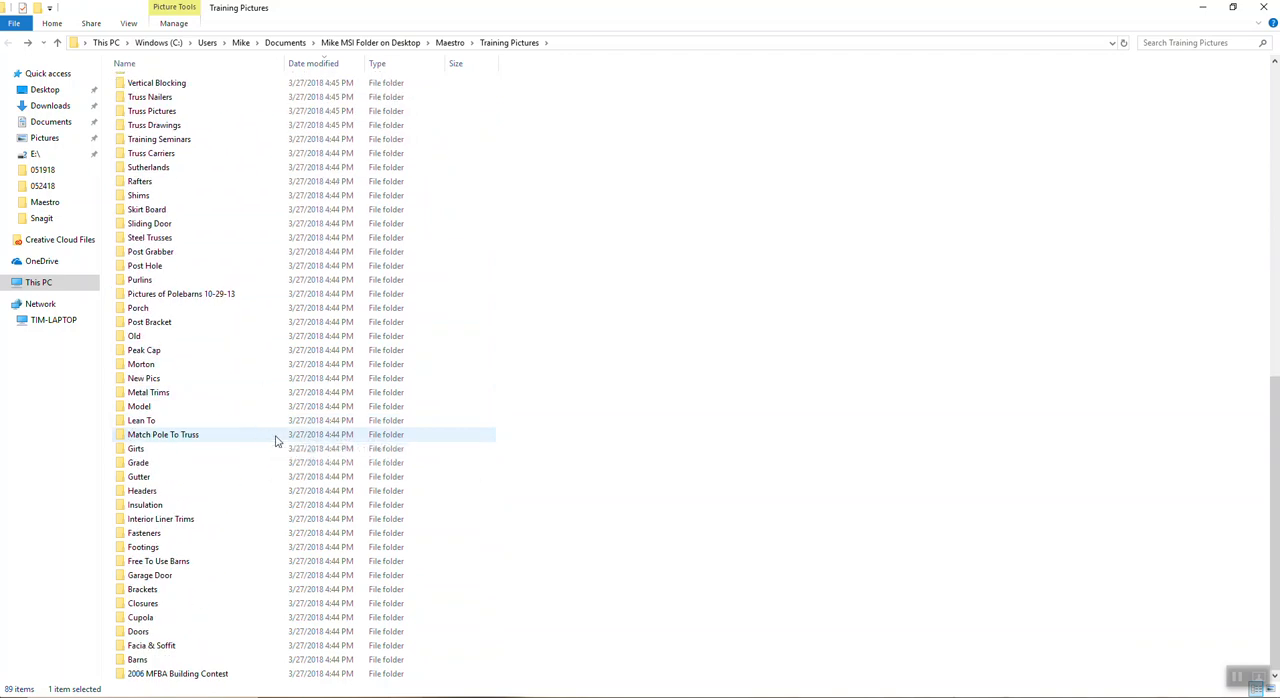
scroll(204, 468, up, 1)
click(160, 63)
scroll(286, 337, down, 5)
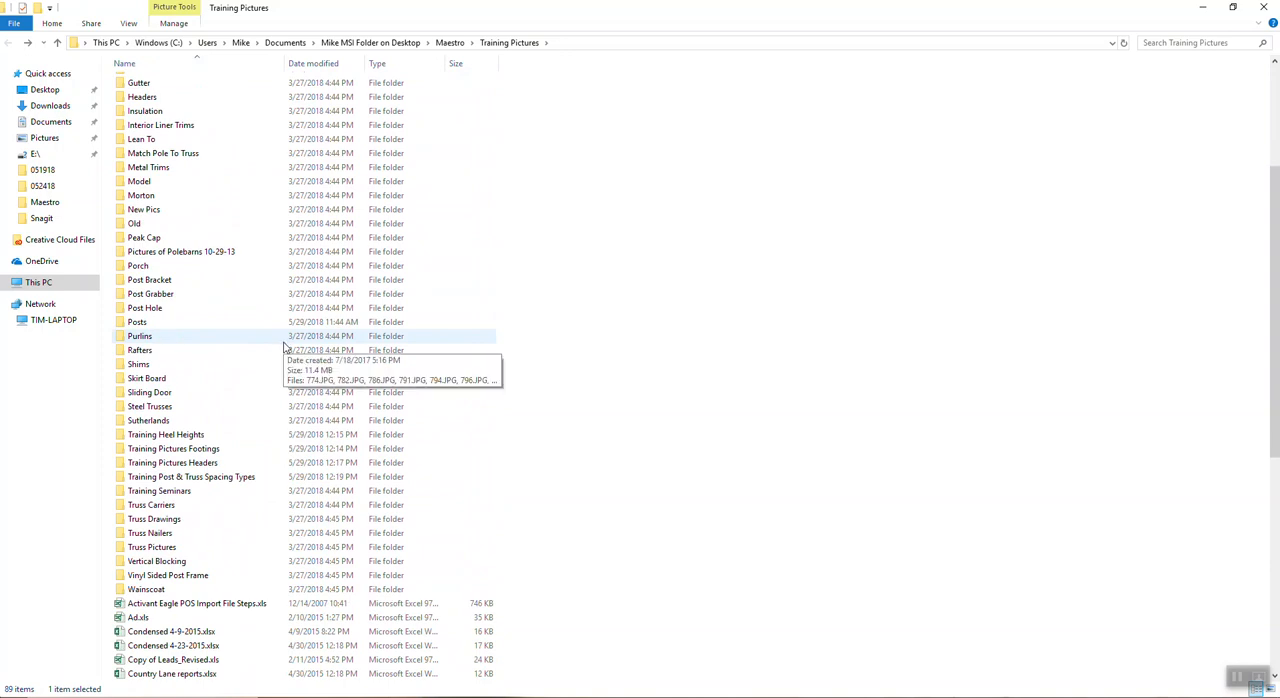
scroll(287, 346, up, 3)
scroll(287, 346, up, 3)
scroll(289, 347, down, 6)
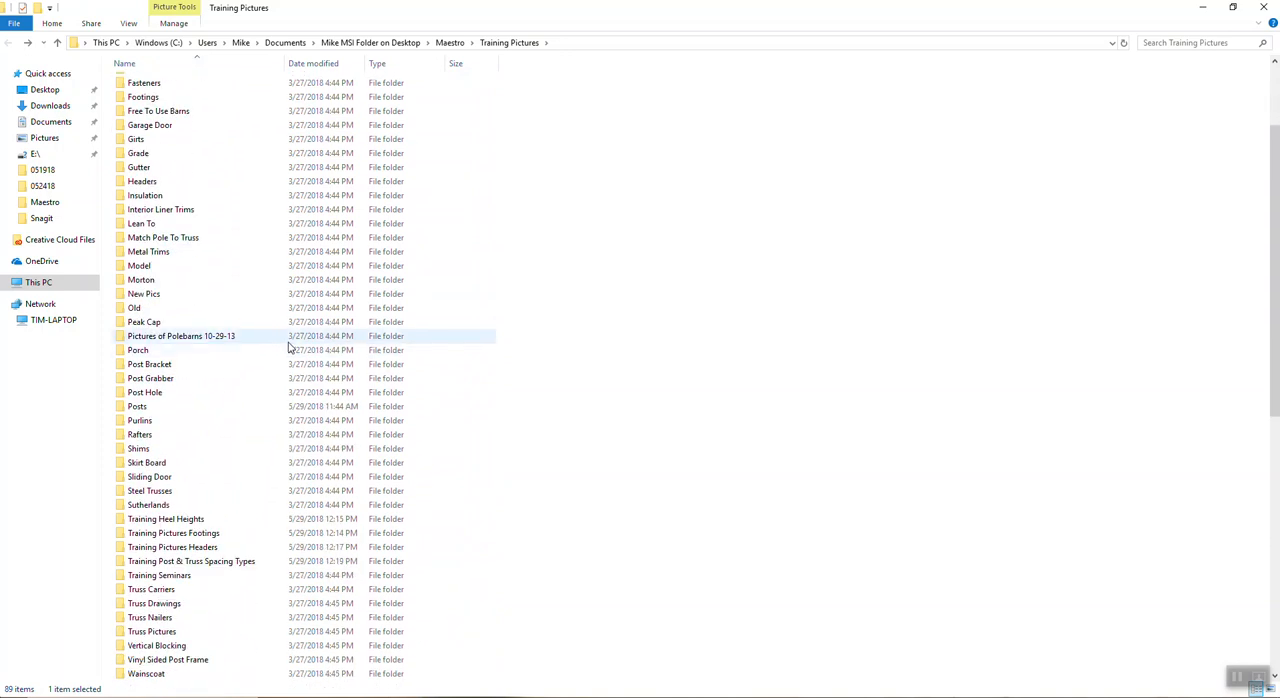
scroll(290, 345, up, 2)
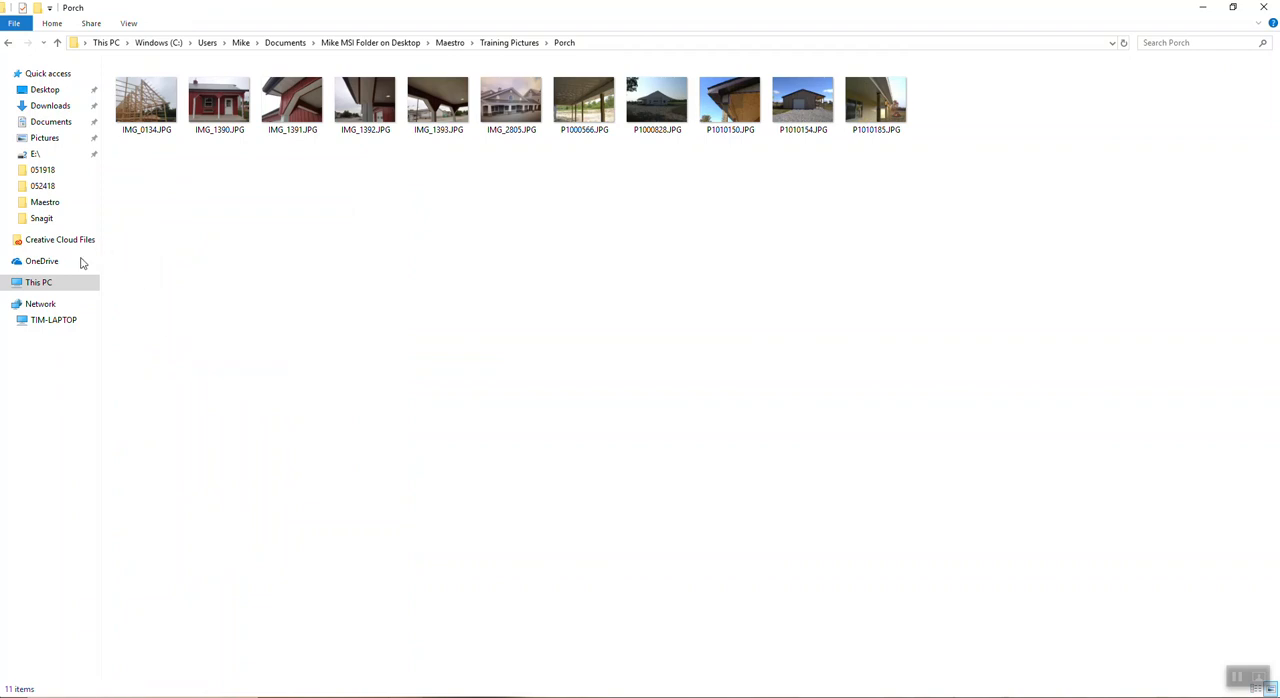
Step: Open the Lean To pictures folder, view IMG_2429.JPG in Photoshop and return to the folder
click(8, 43)
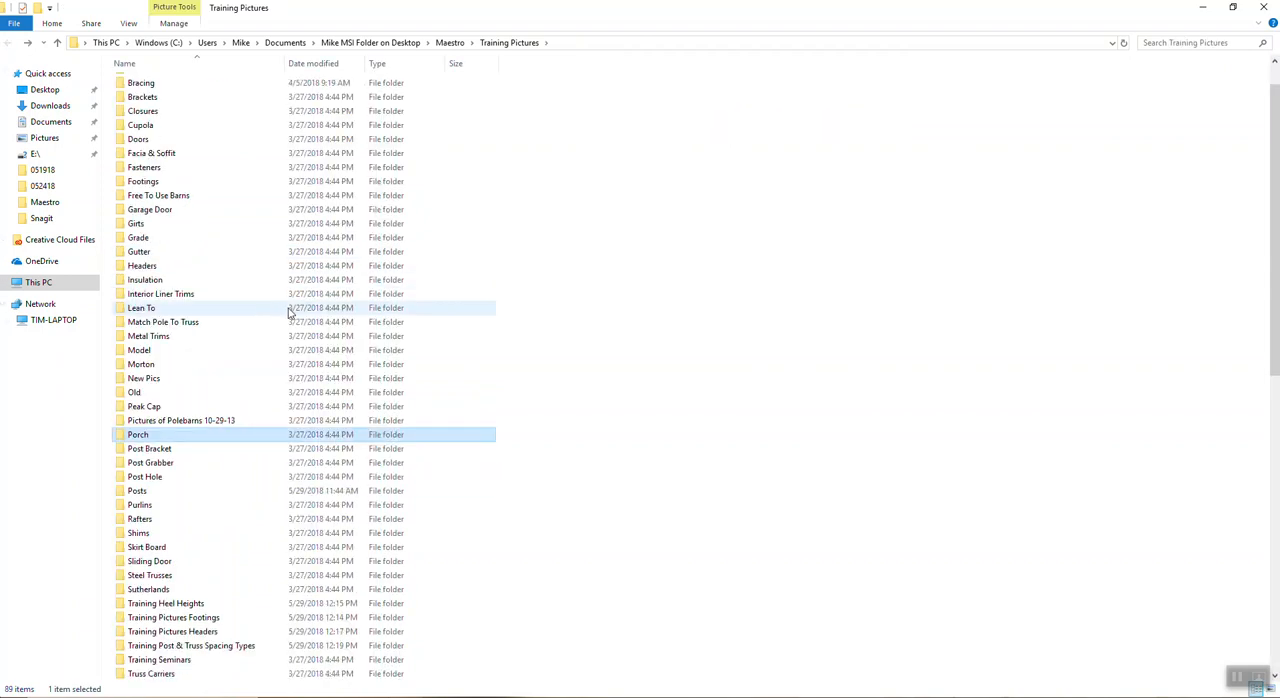
double_click(167, 314)
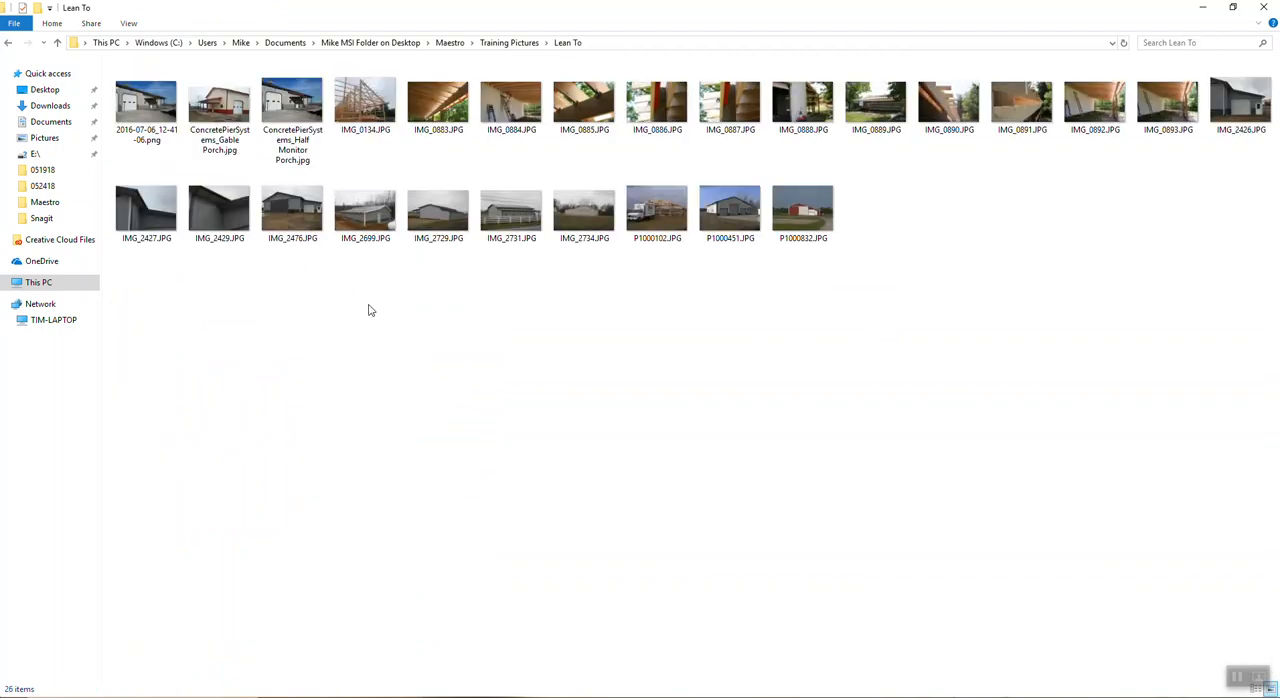
double_click(233, 213)
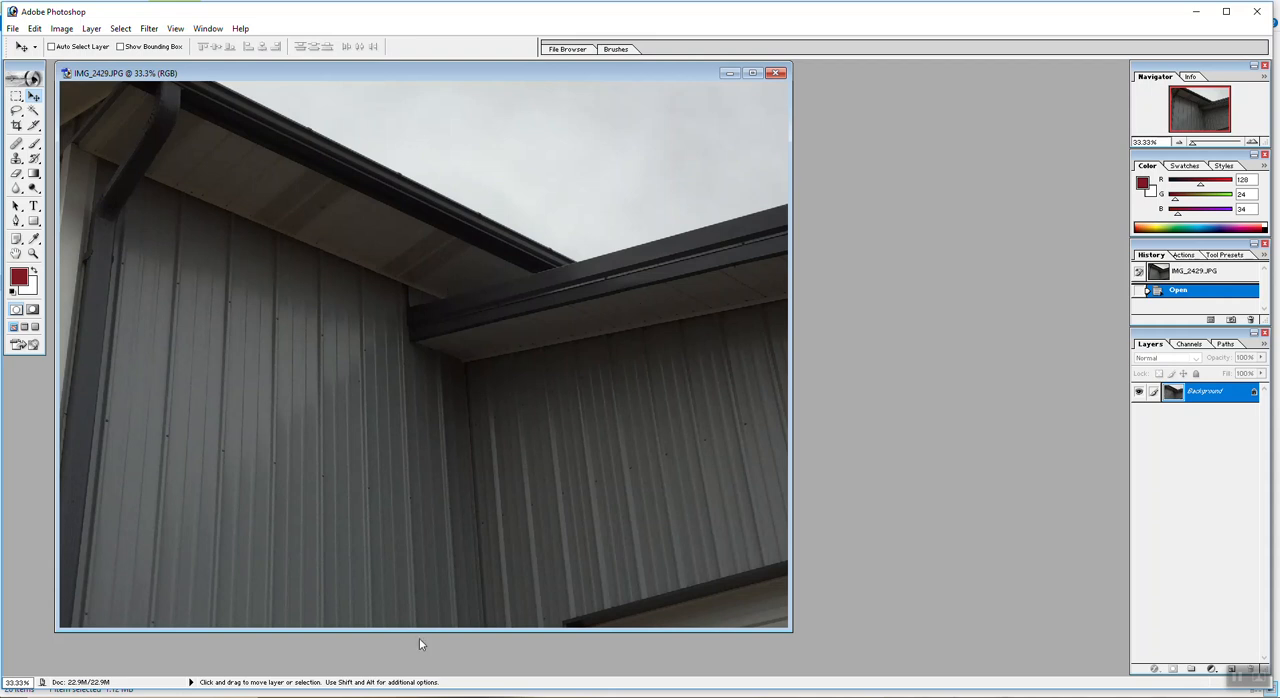
click(435, 673)
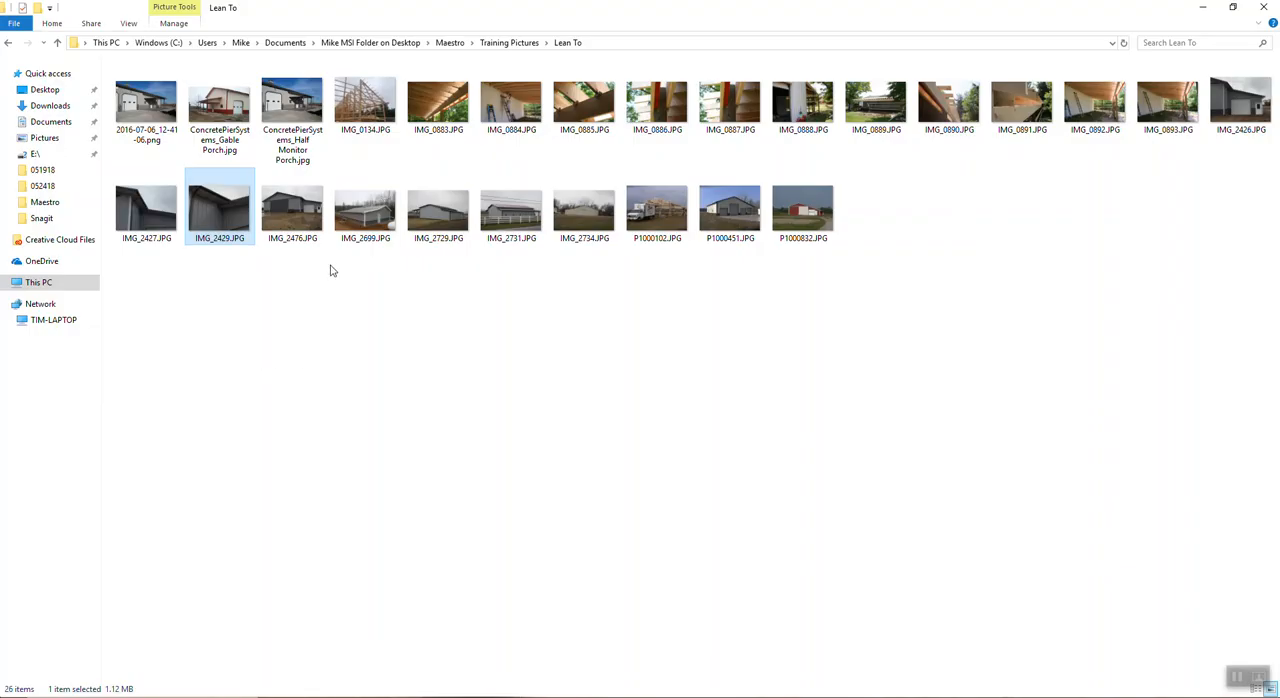
Step: View IMG_2699.JPG, close Photoshop and switch back to Construction Maestro's lean-to setup
double_click(377, 207)
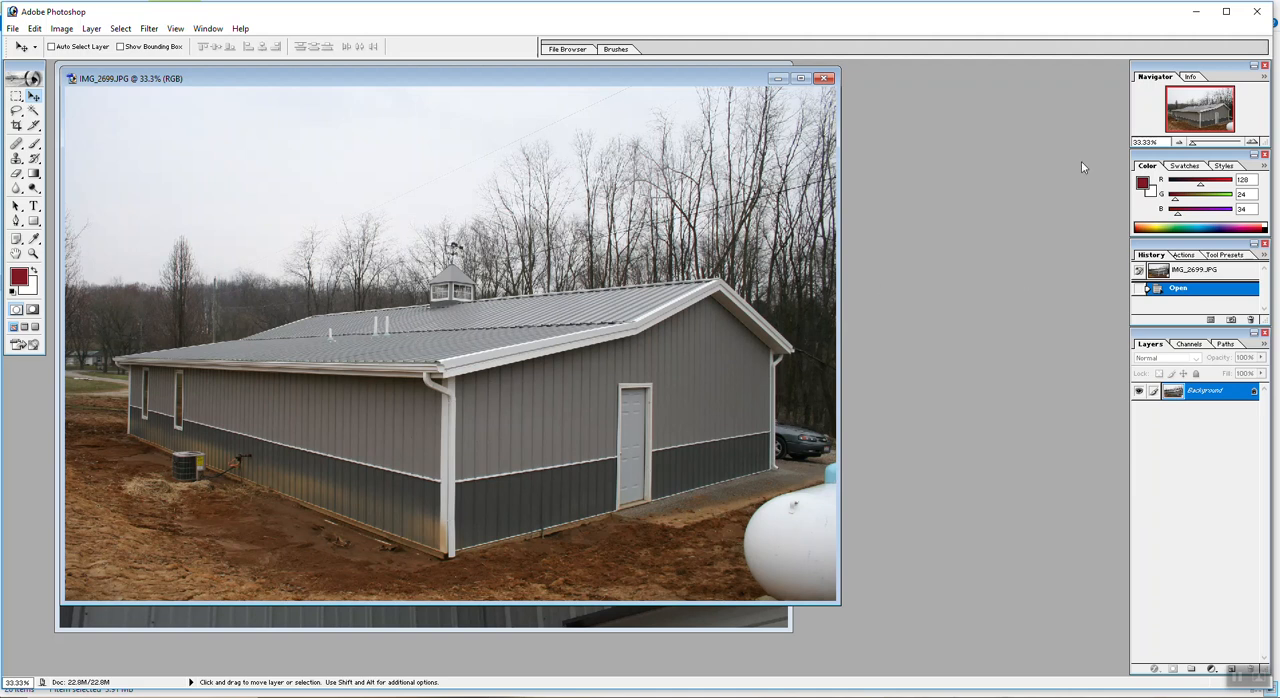
click(1262, 14)
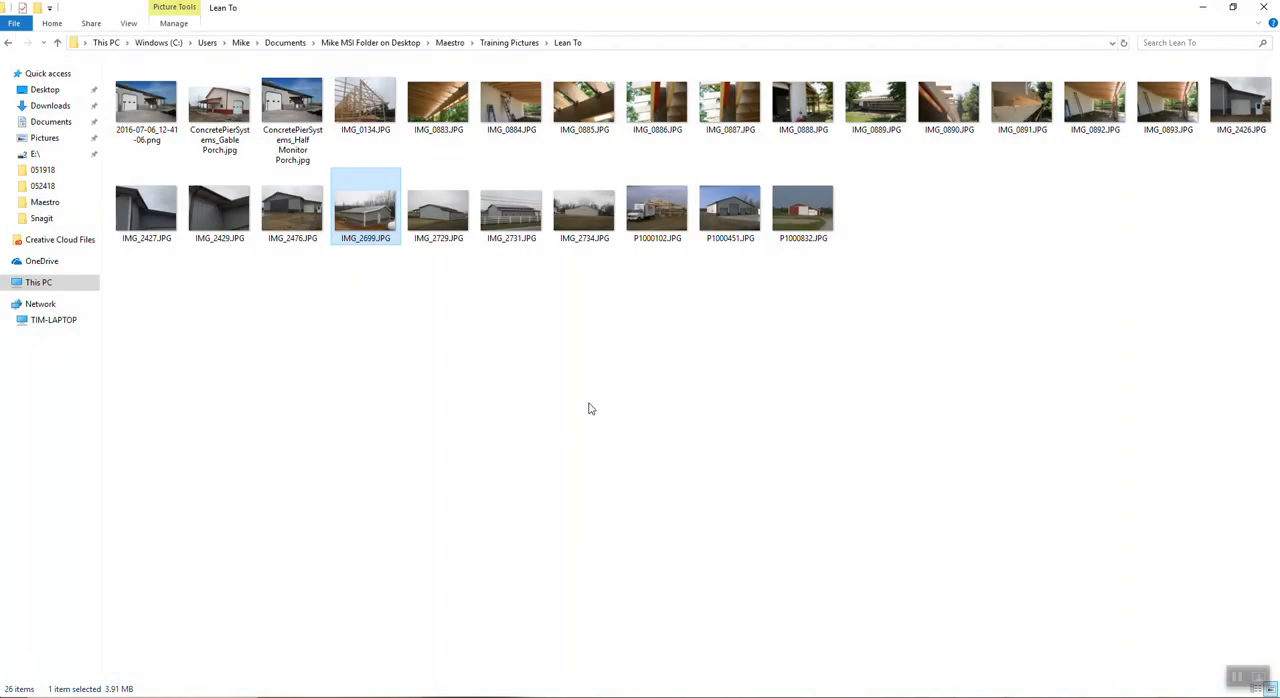
click(587, 410)
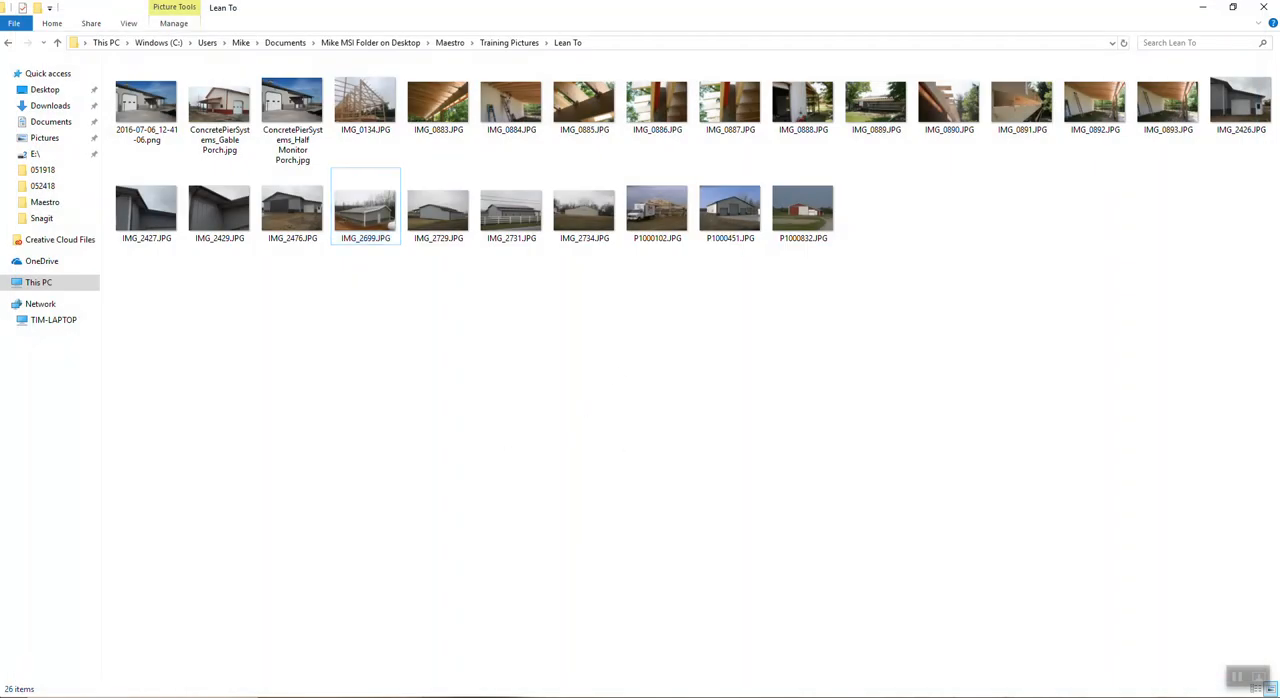
mouse_move(494, 692)
click(494, 666)
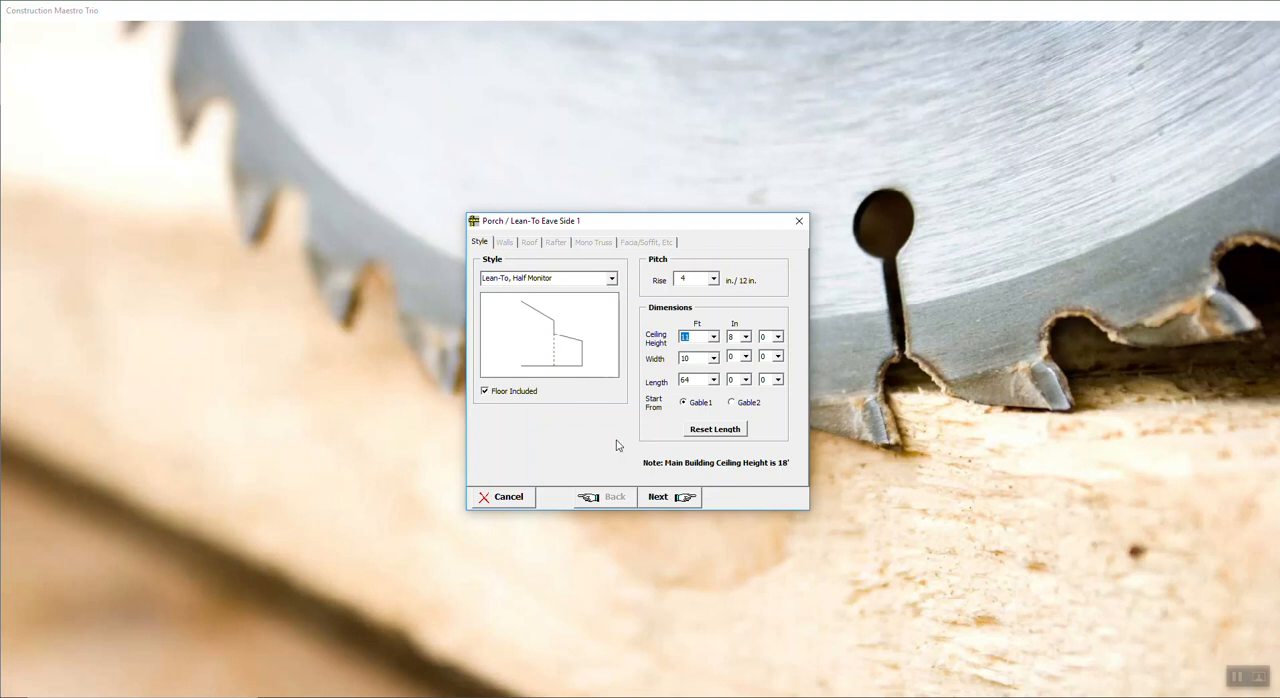
Step: Step through the lean-to's Walls, Roof and Rafter pages and cancel the Eave Side 1 lean-to setup
click(659, 500)
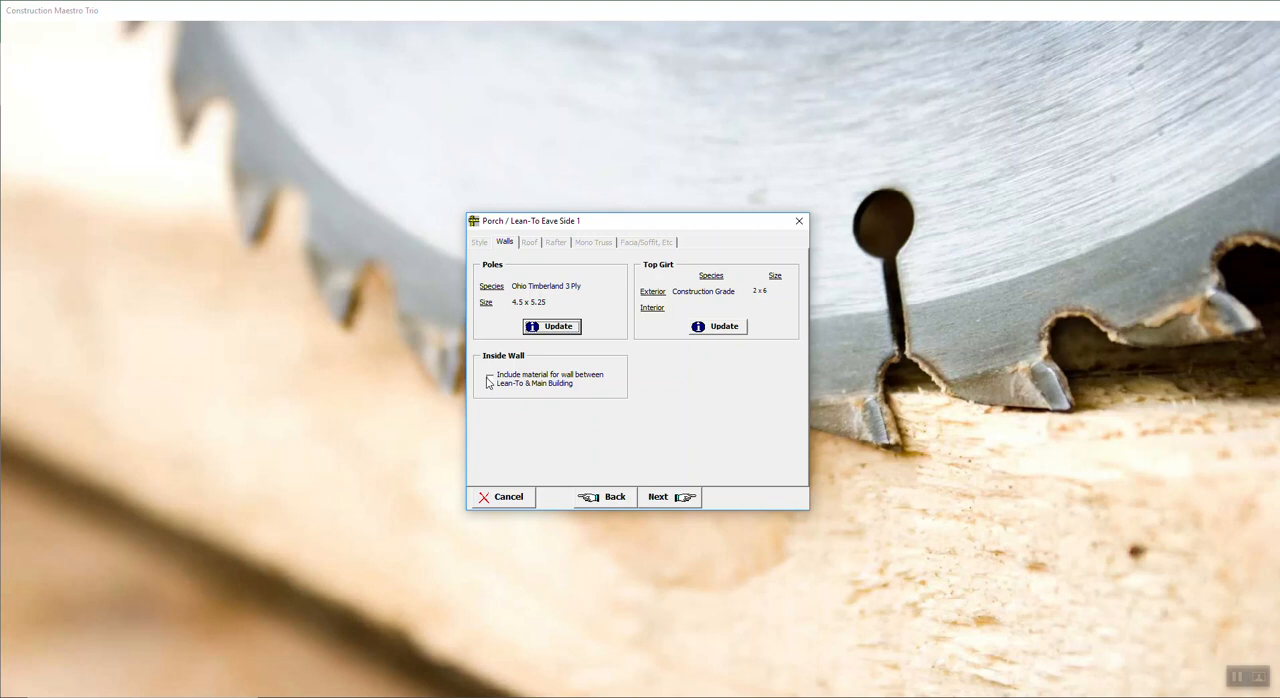
click(662, 507)
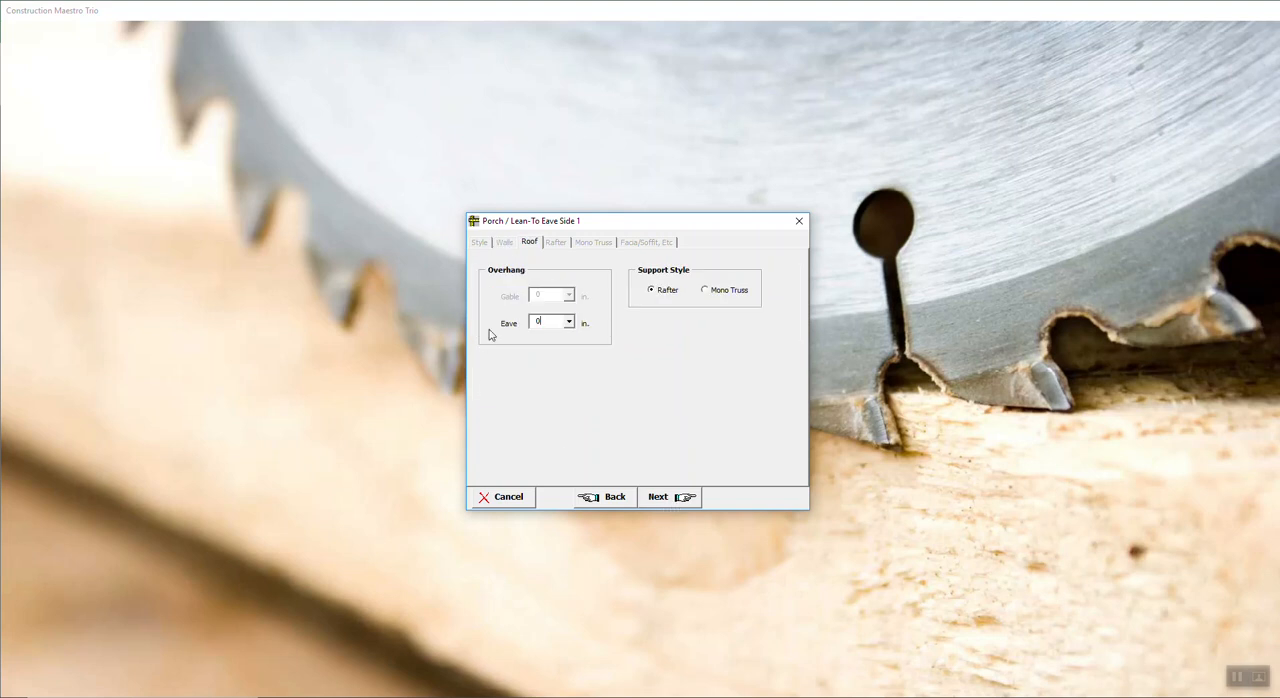
click(557, 323)
click(666, 498)
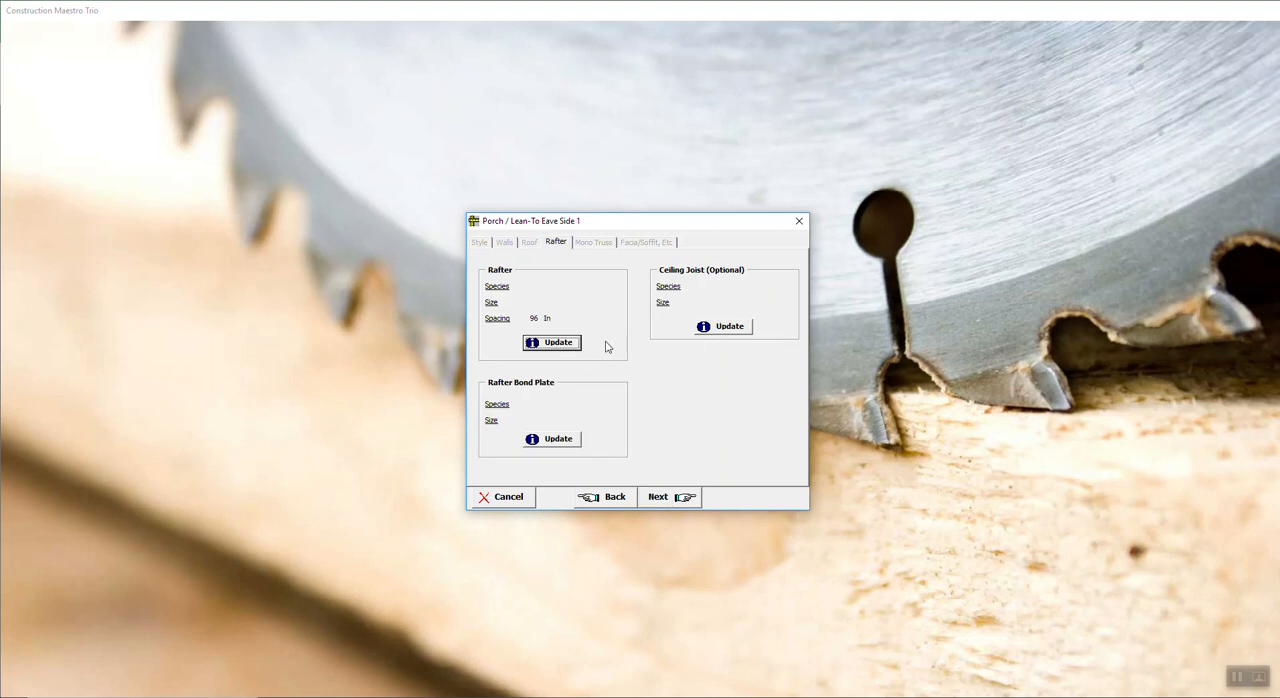
click(505, 500)
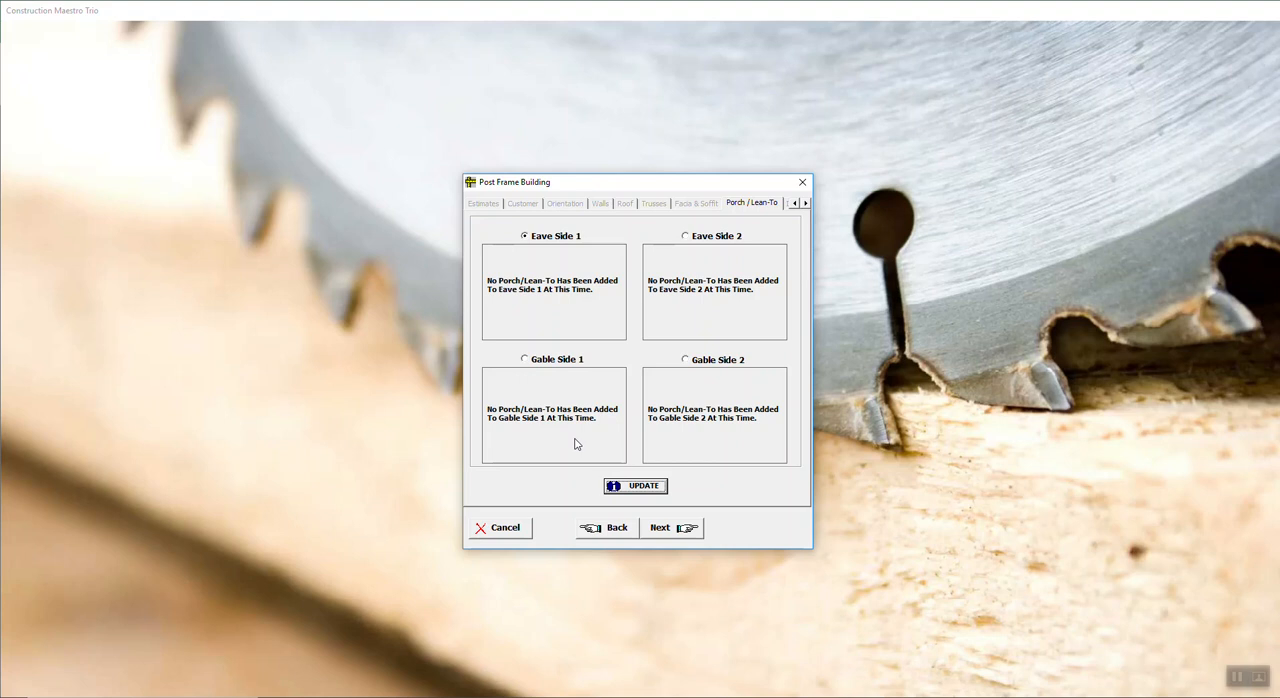
Step: Advance to the Interior/Misc page, review the interior wall, floor and ceiling material options, and cancel them
click(676, 540)
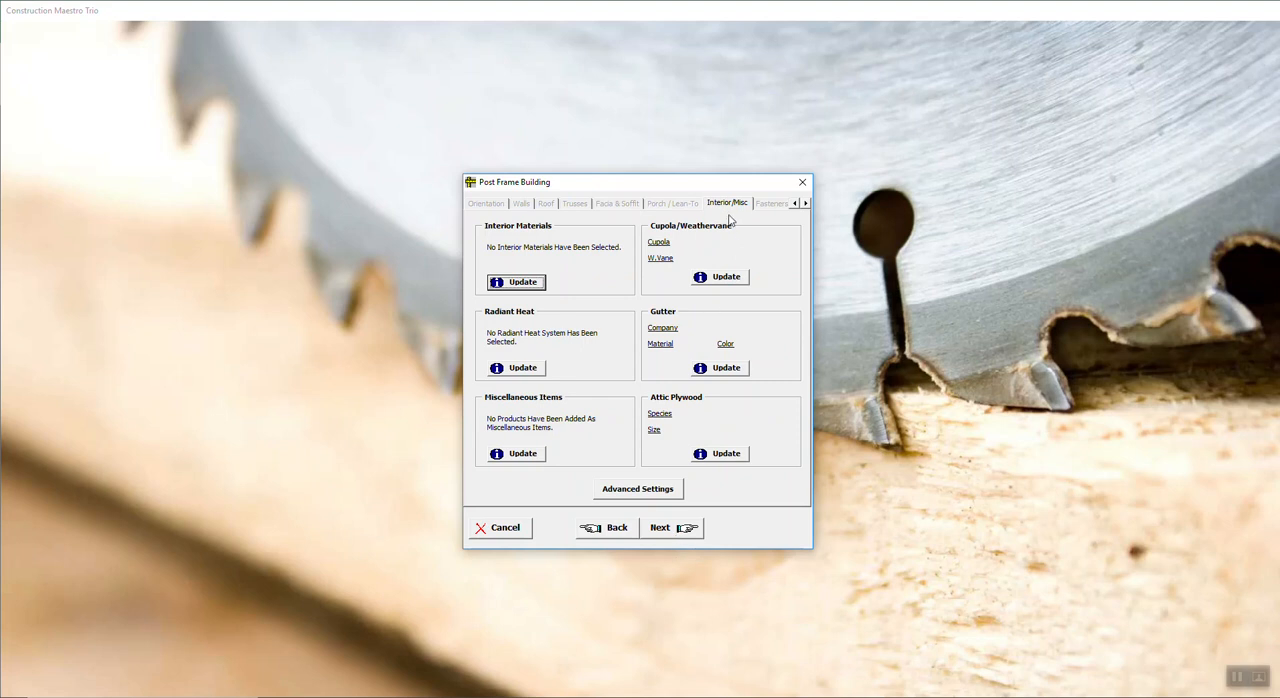
click(522, 283)
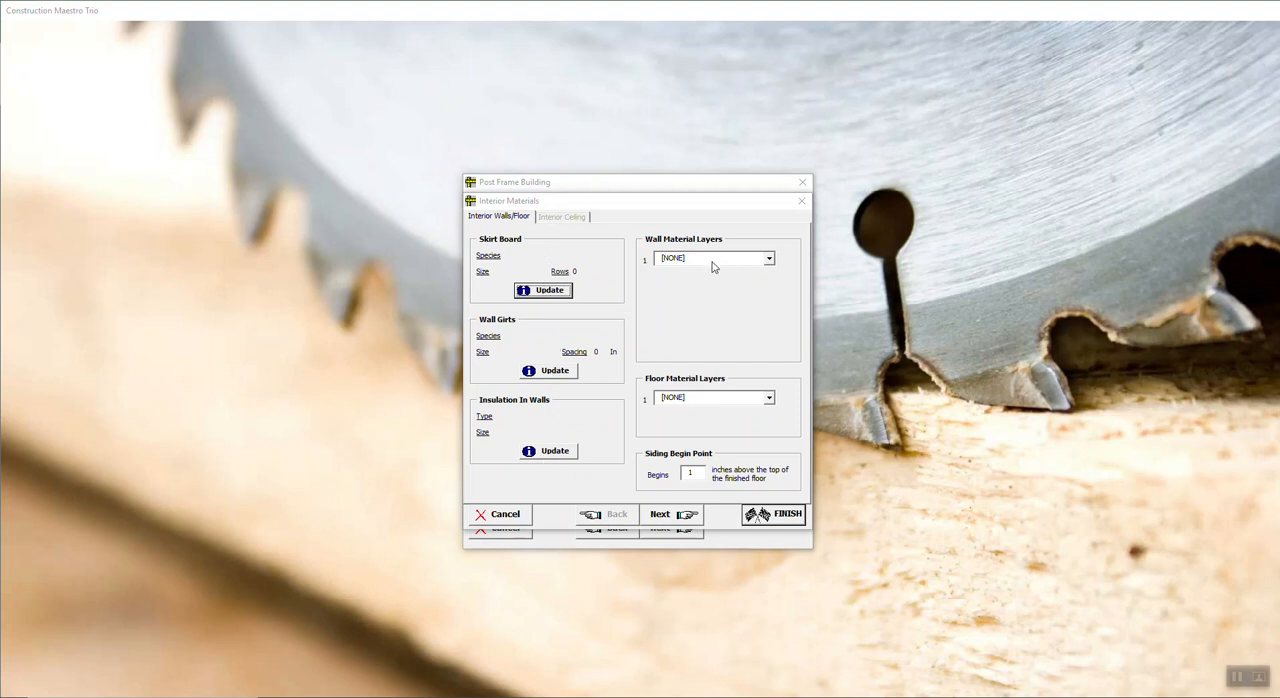
click(669, 514)
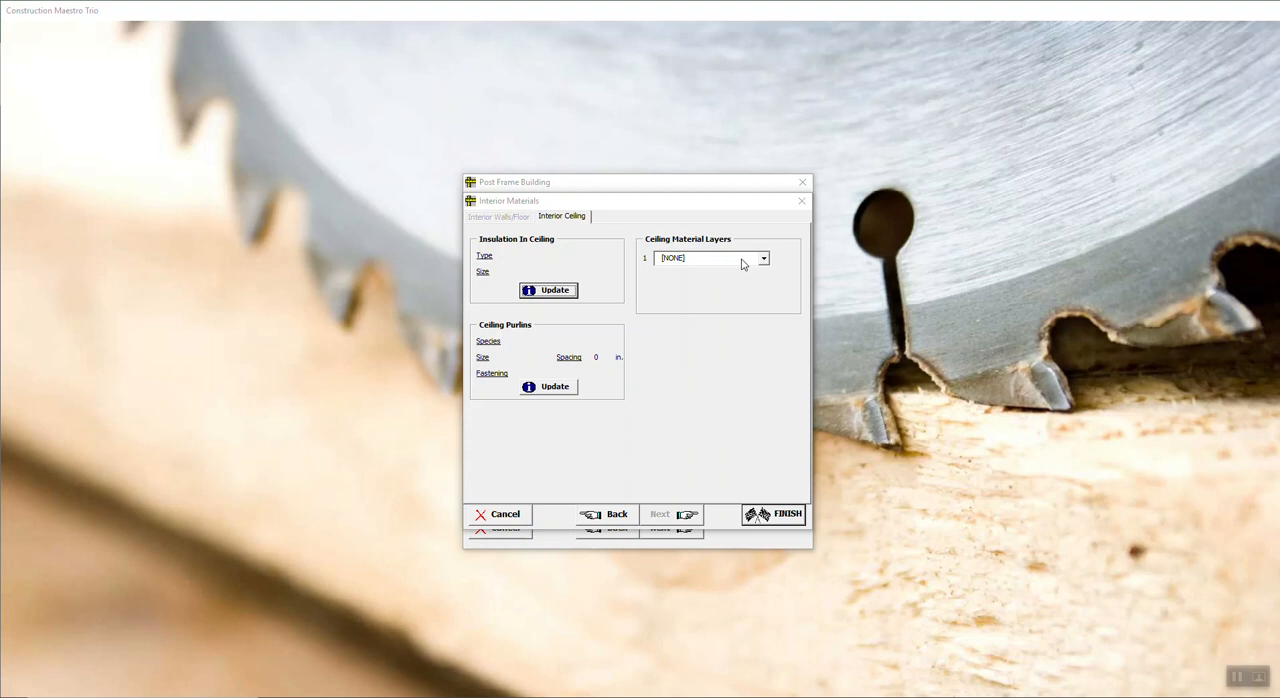
click(529, 513)
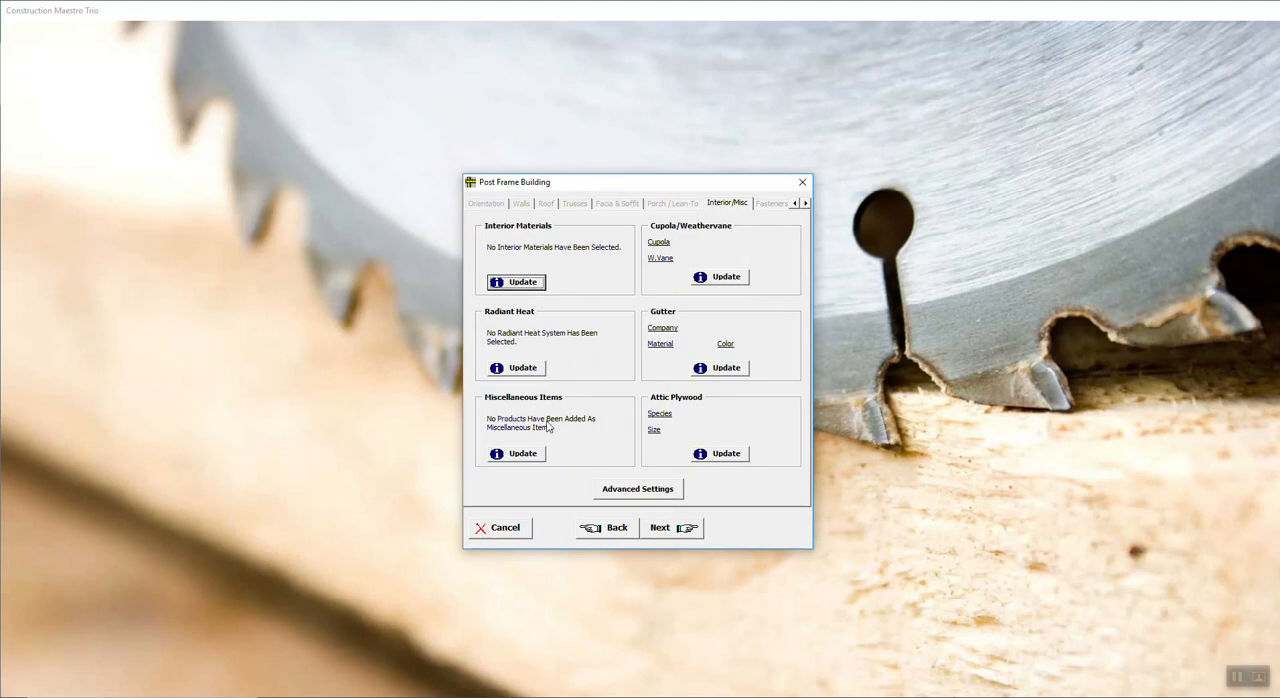
Step: Open the estimate's miscellaneous items and browse the available products in the Miscellaneous and Overhead Door categories
click(533, 456)
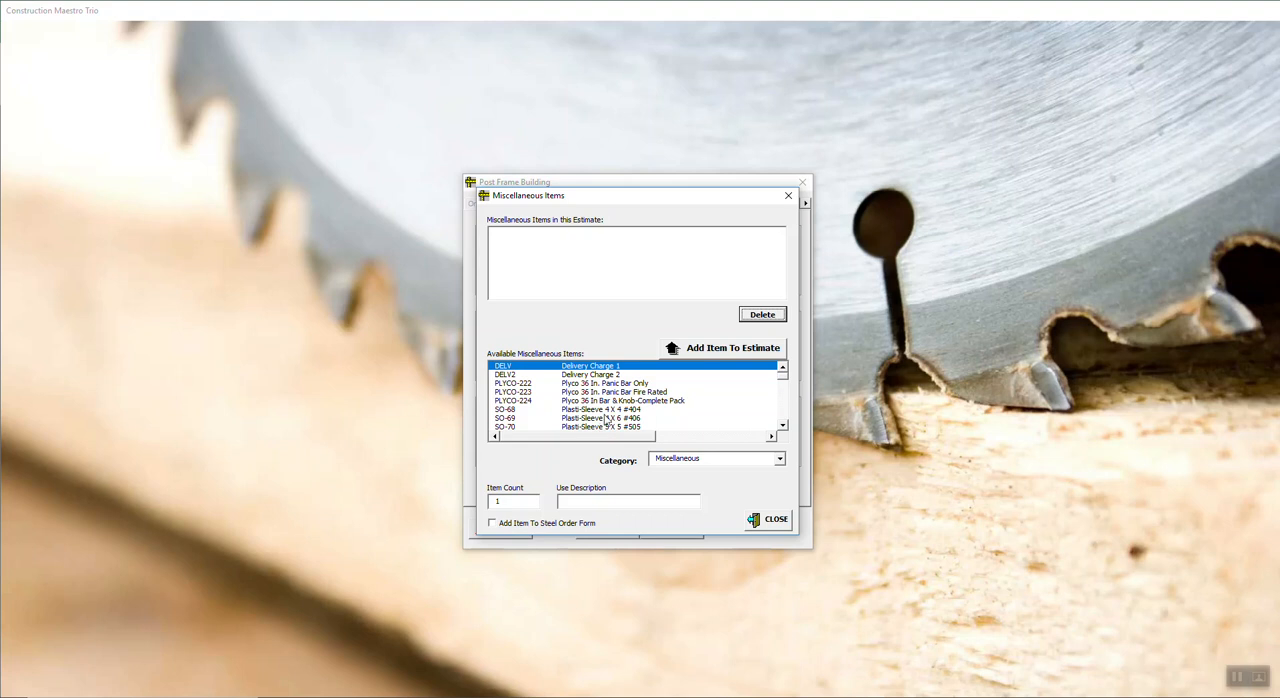
drag(784, 383, 775, 403)
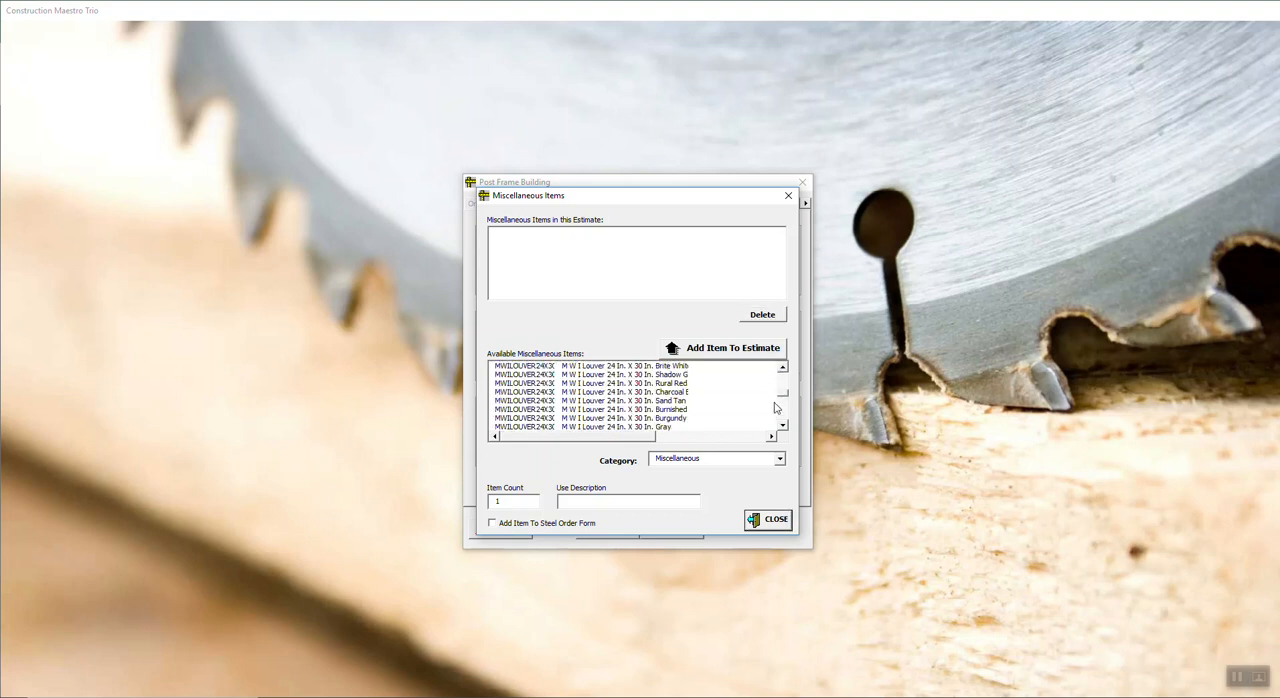
click(773, 408)
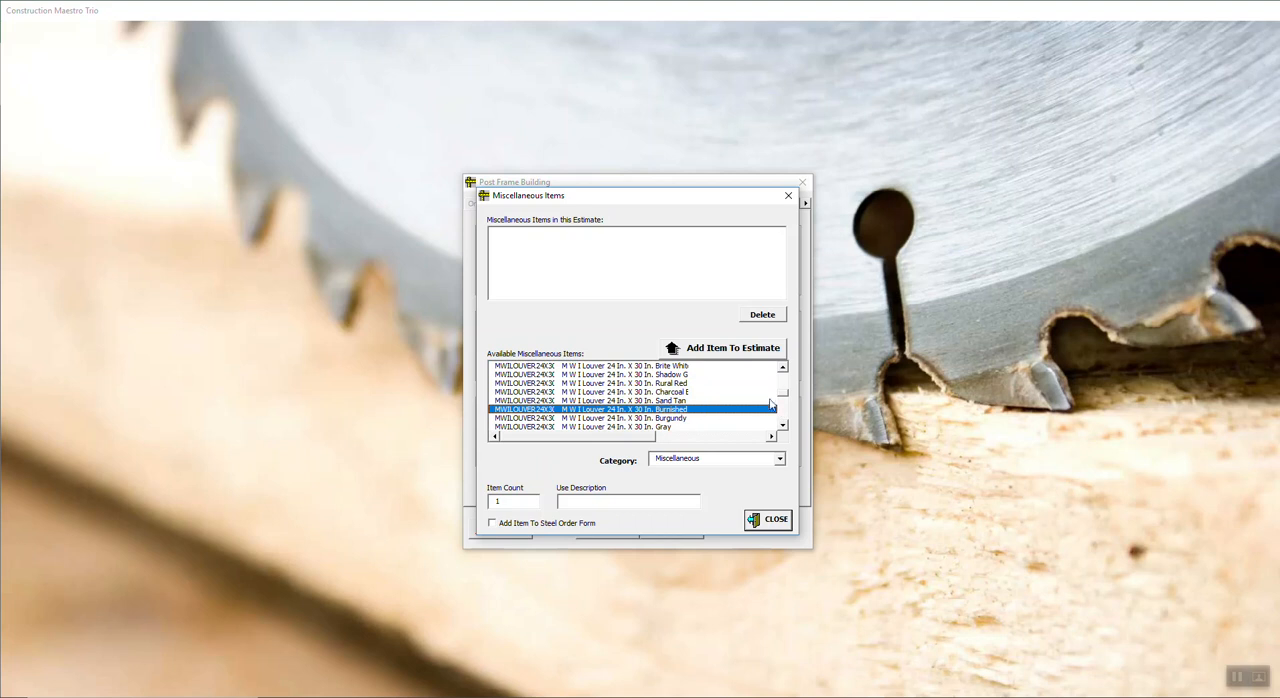
drag(785, 396, 795, 360)
click(562, 368)
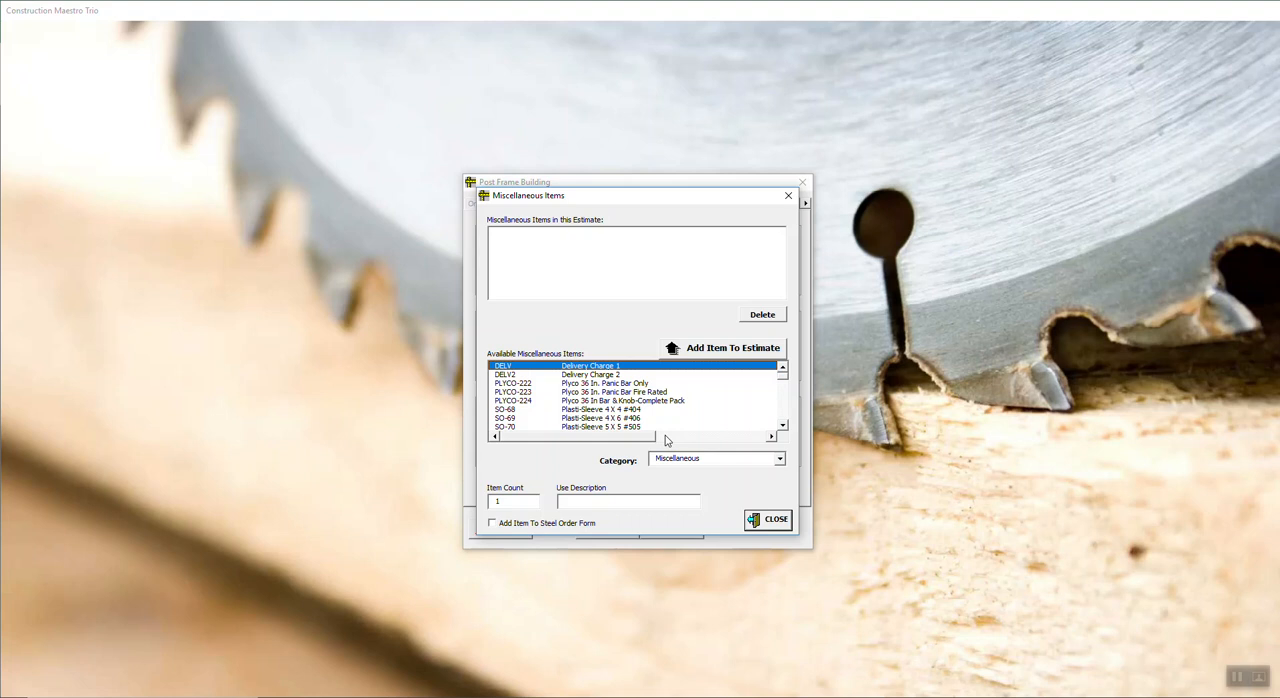
click(780, 460)
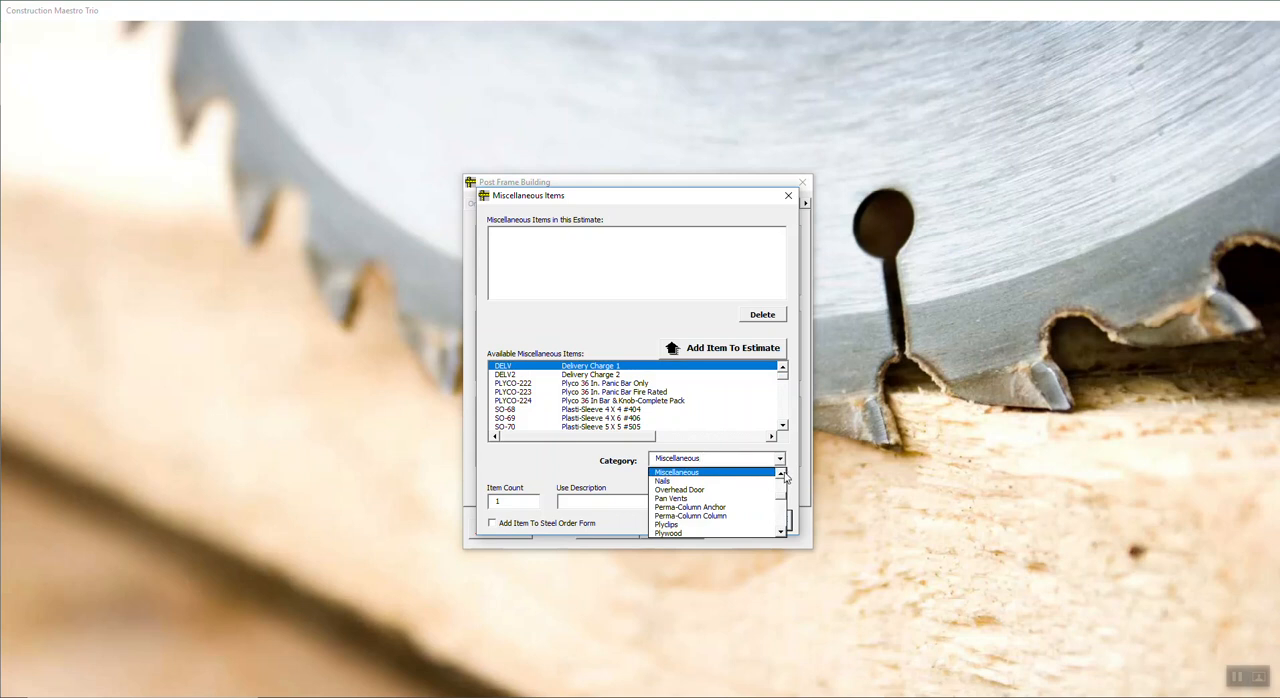
click(707, 492)
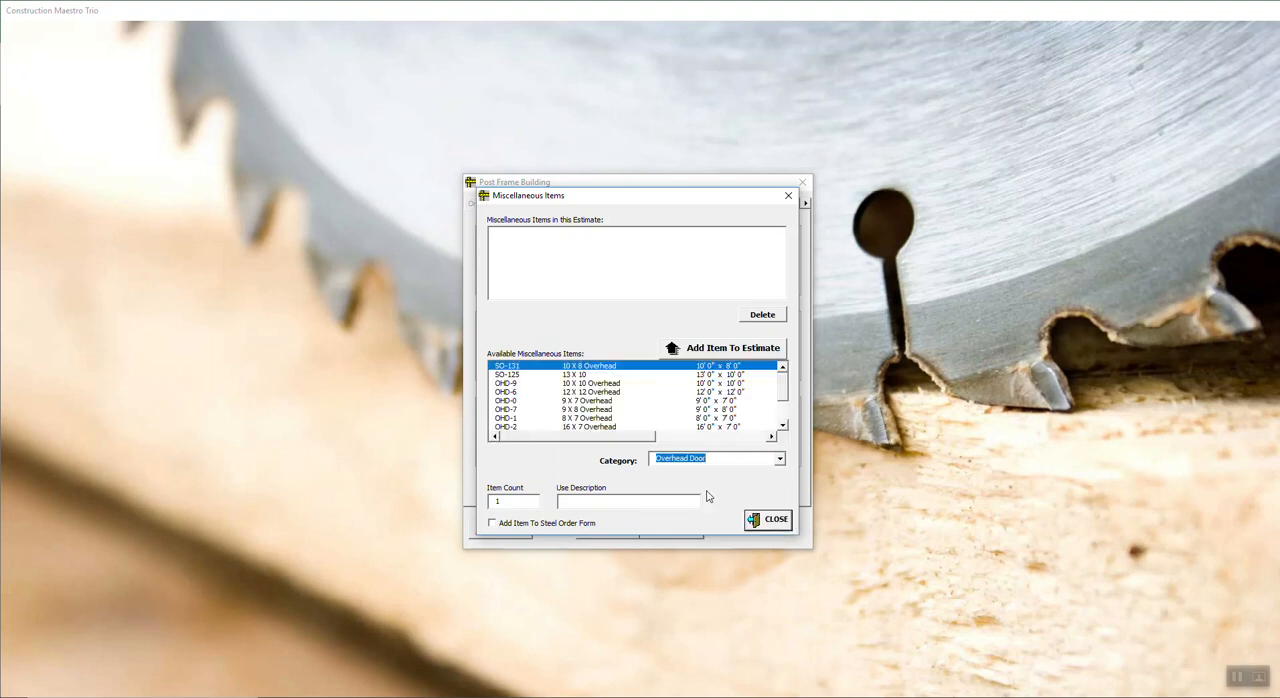
Step: Add 5 of the 7/16 Oriented Strand Board (PLY-0) from the Plywood category to the estimate, with use description "Customer wants"
click(785, 462)
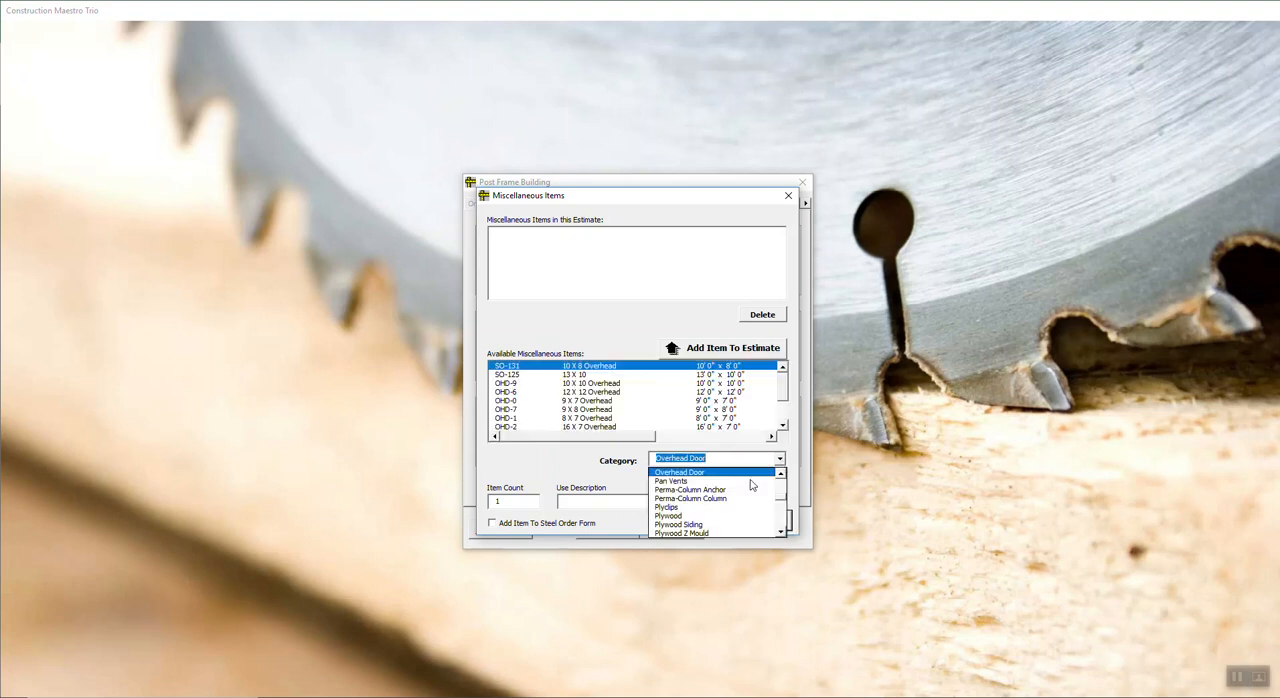
click(712, 516)
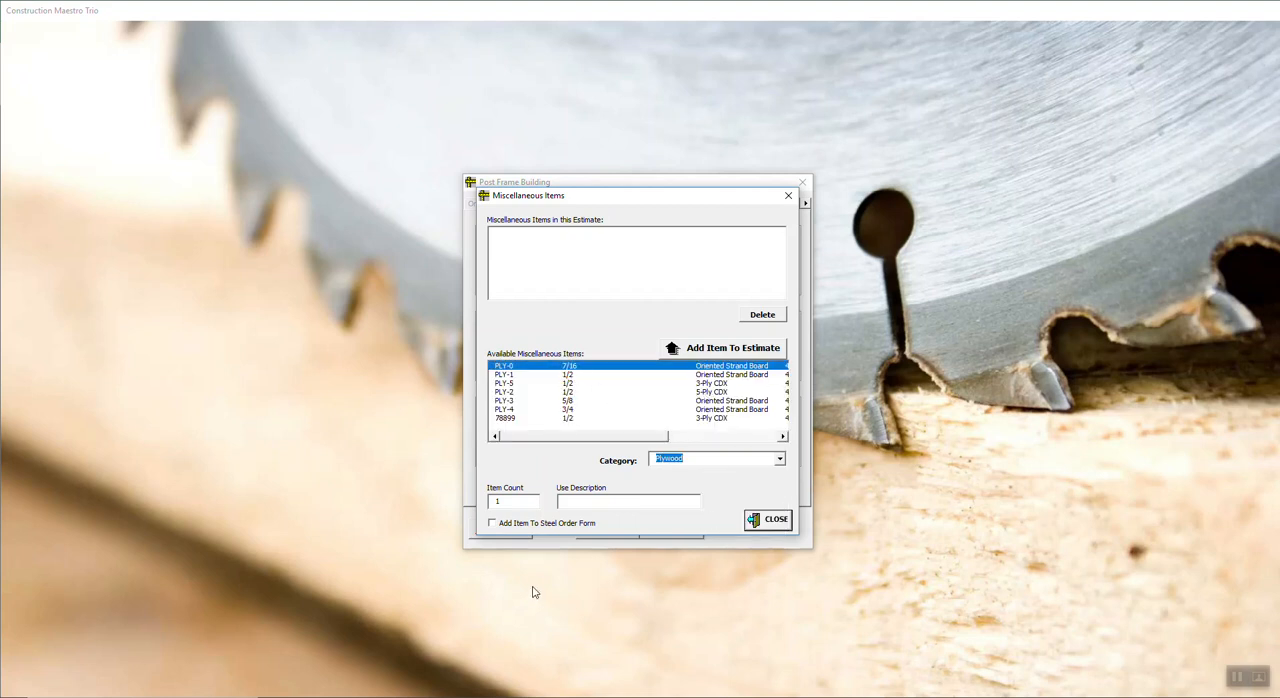
drag(509, 501, 438, 516)
text(5)
click(591, 499)
text(Customer wants)
click(736, 350)
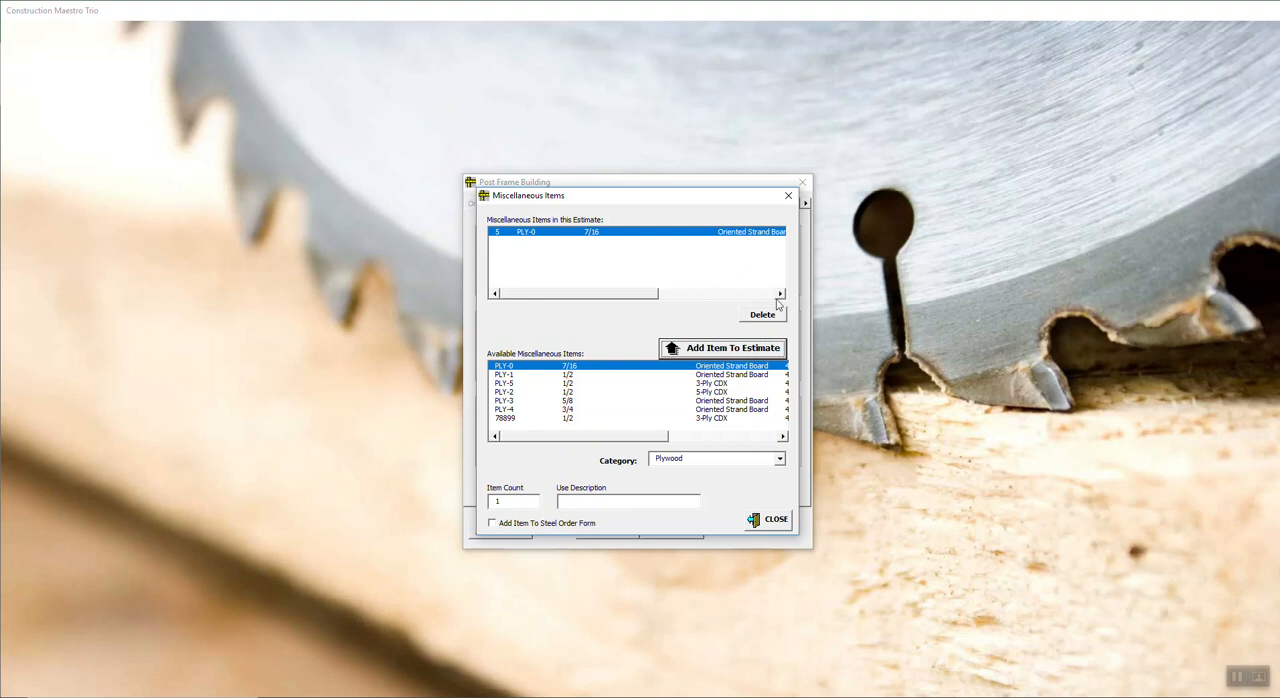
Step: Add one "4 Ft. Stairway For 10 Ft Ceiling" from PRODUCT GROUPS to the estimate and close the miscellaneous items
click(779, 459)
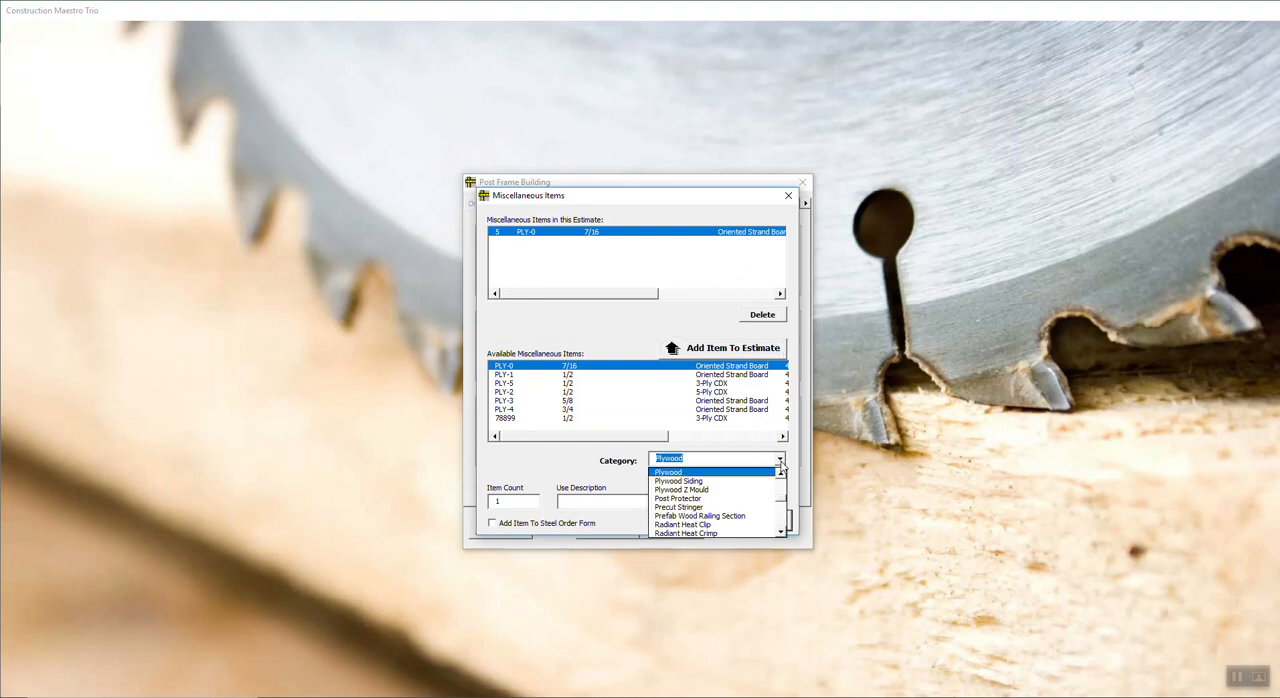
scroll(781, 503, up, 8)
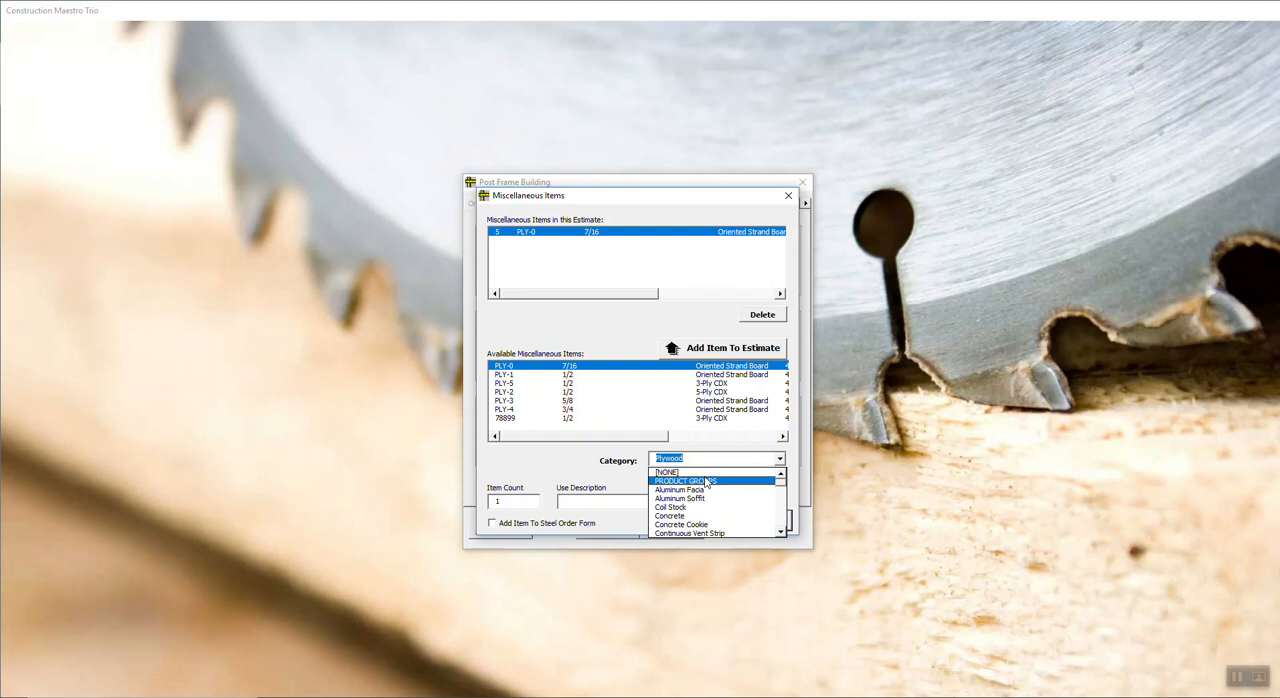
click(706, 473)
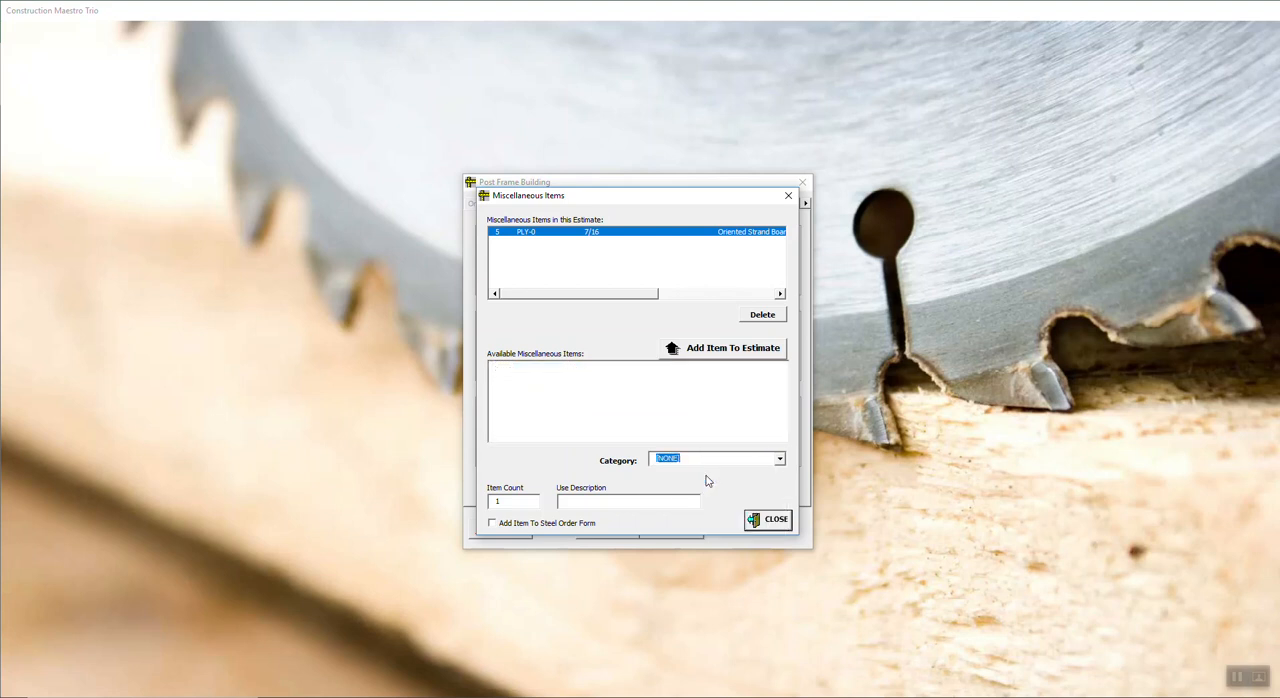
click(781, 459)
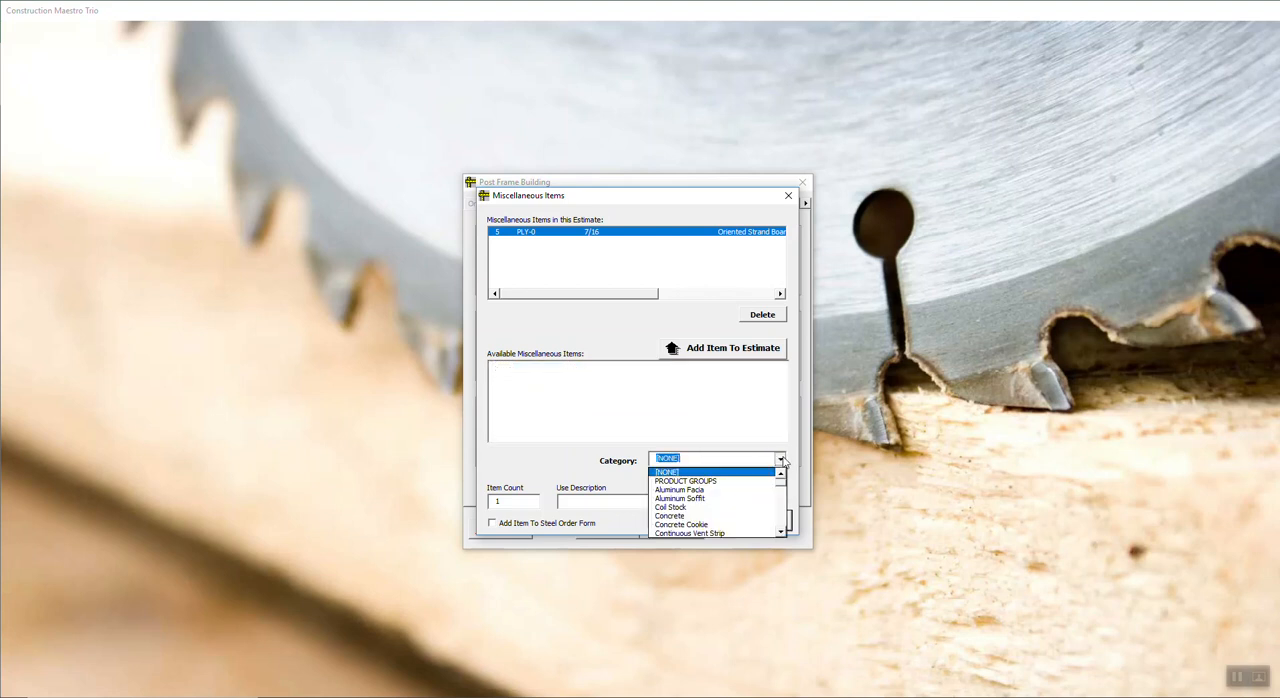
click(683, 482)
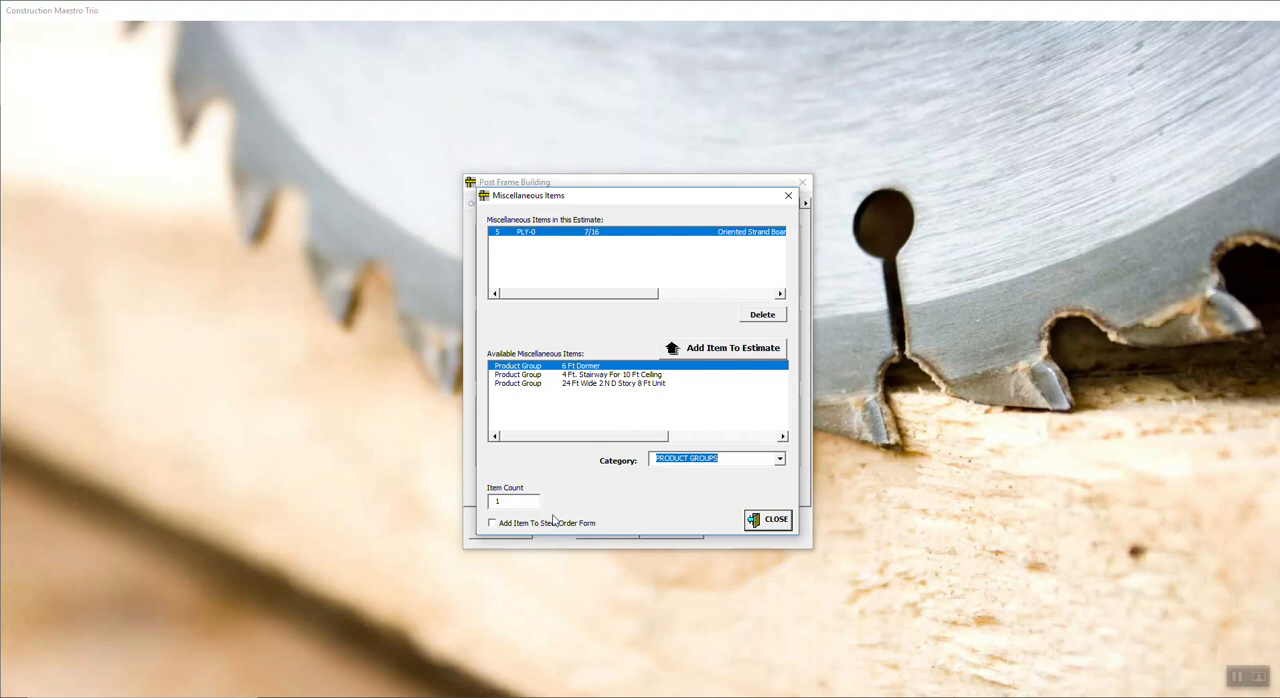
click(599, 375)
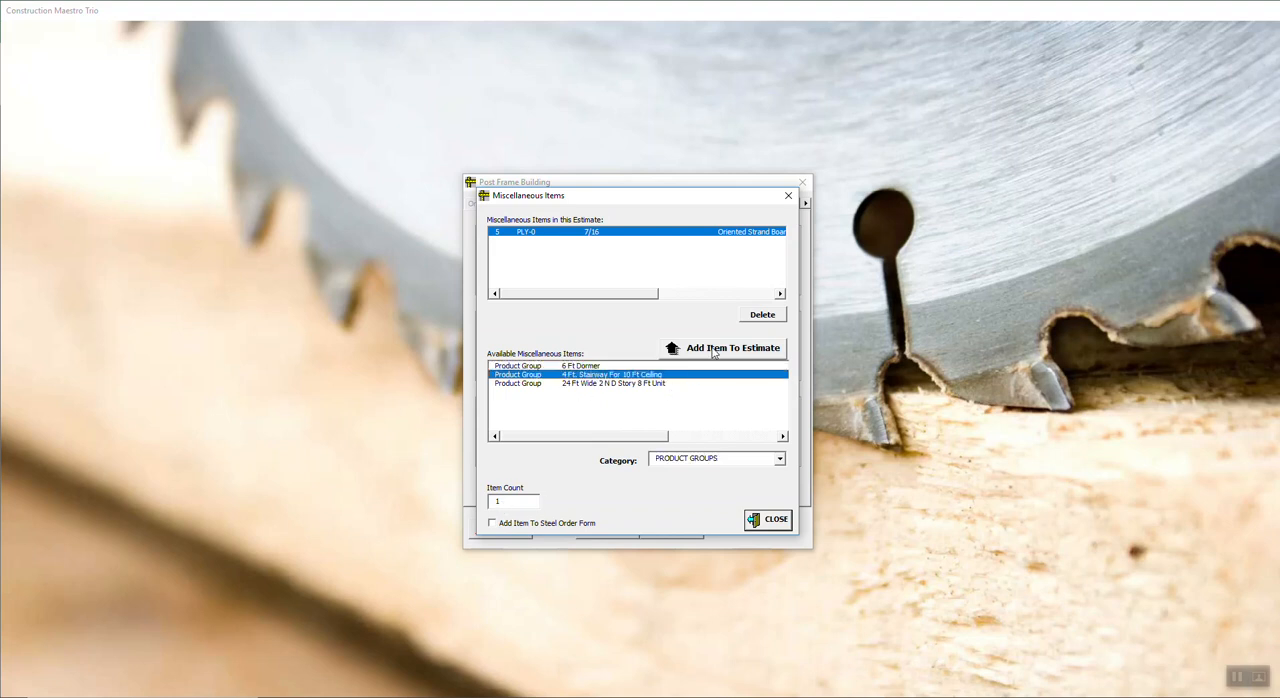
click(713, 350)
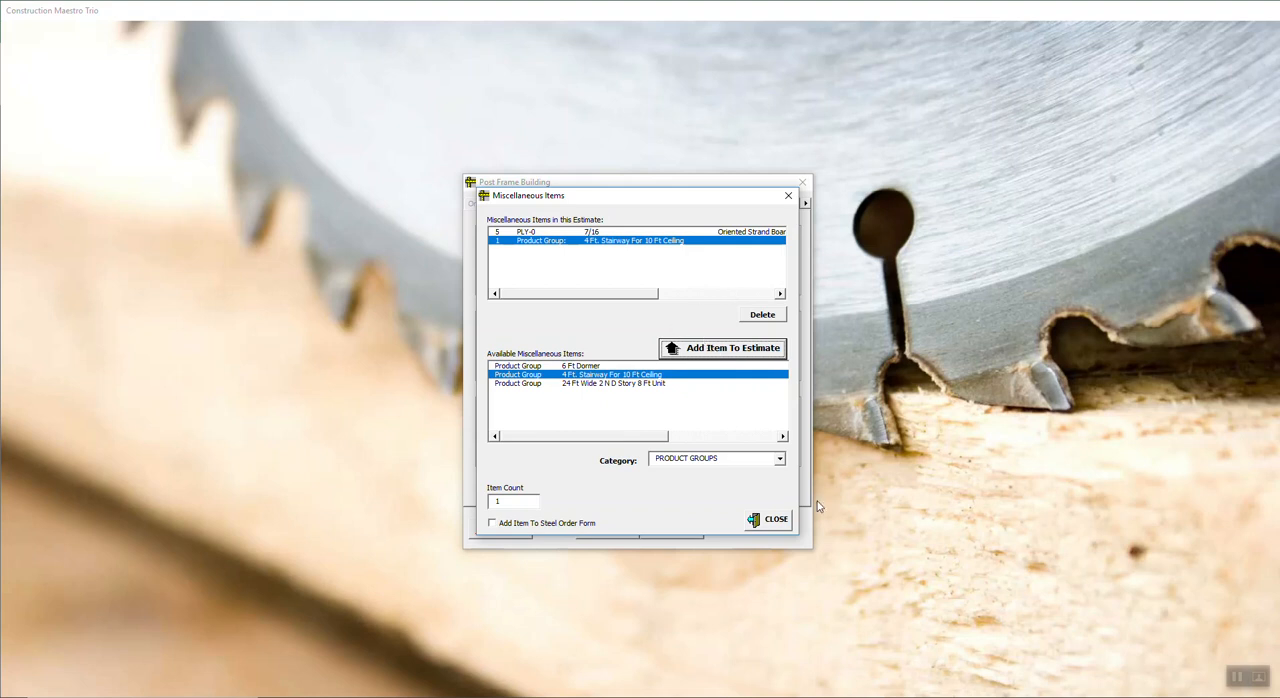
click(769, 521)
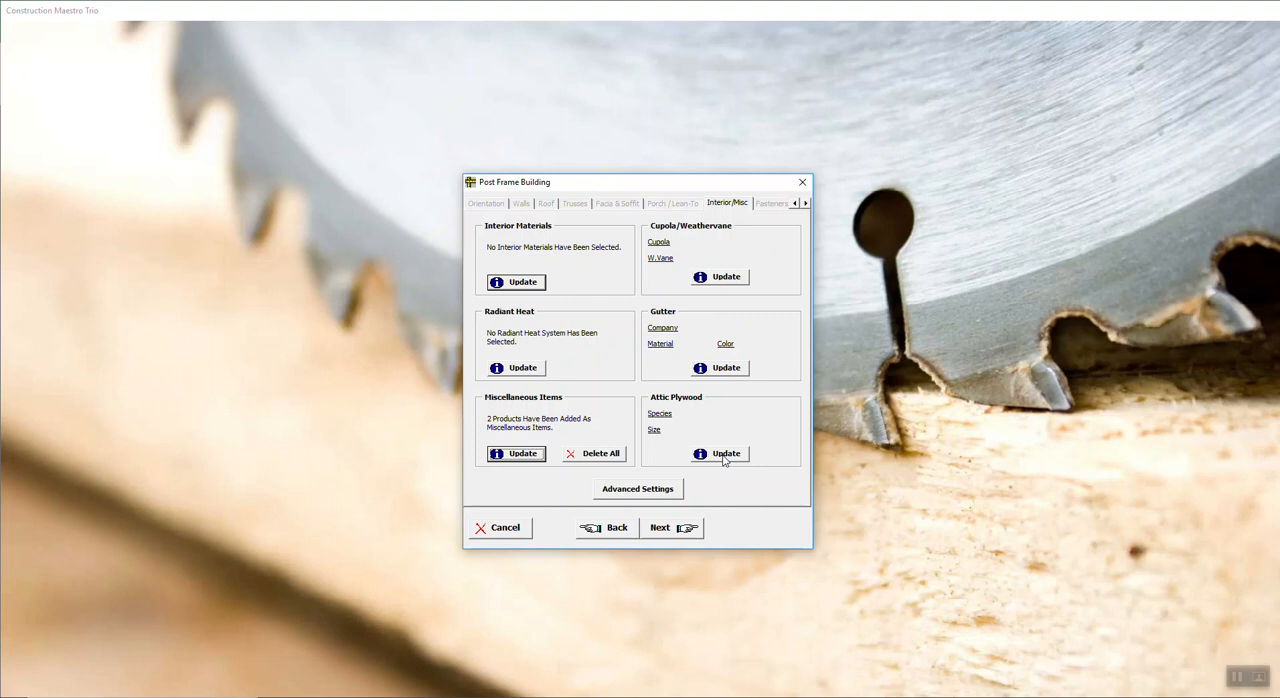
Step: Look at the Fasteners page, return to Interior/Misc and review the price category choices in the advanced template settings
click(668, 530)
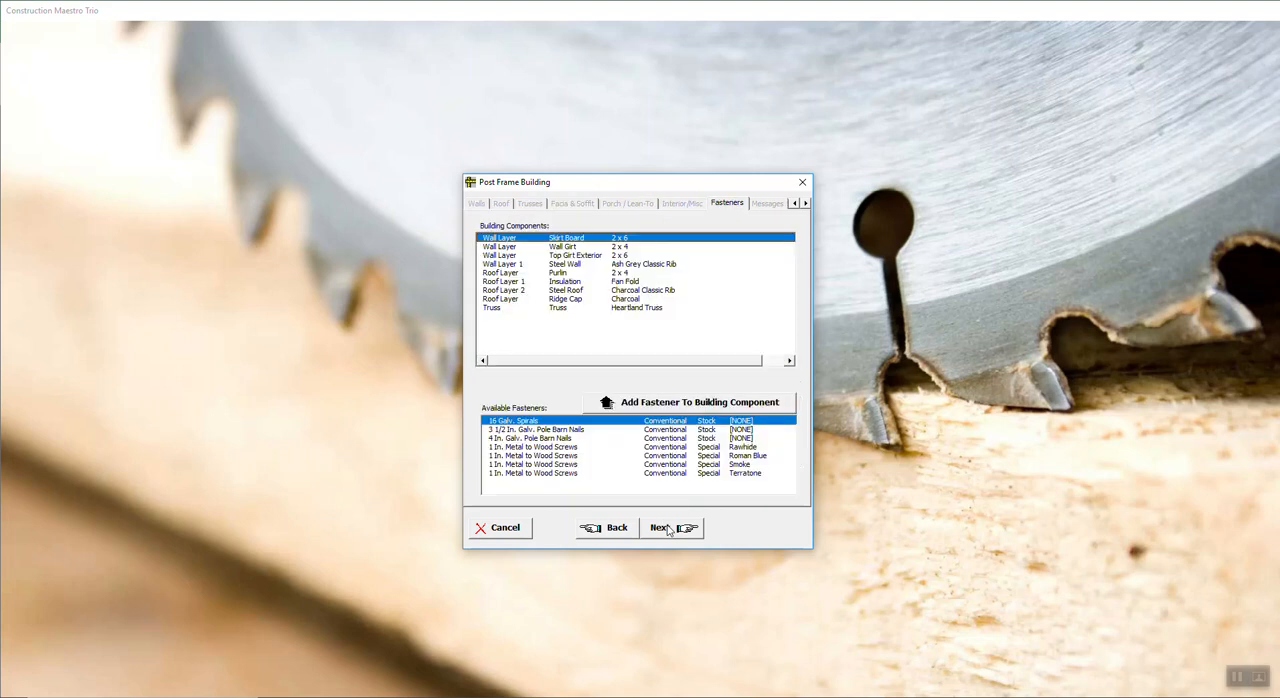
click(624, 533)
click(663, 490)
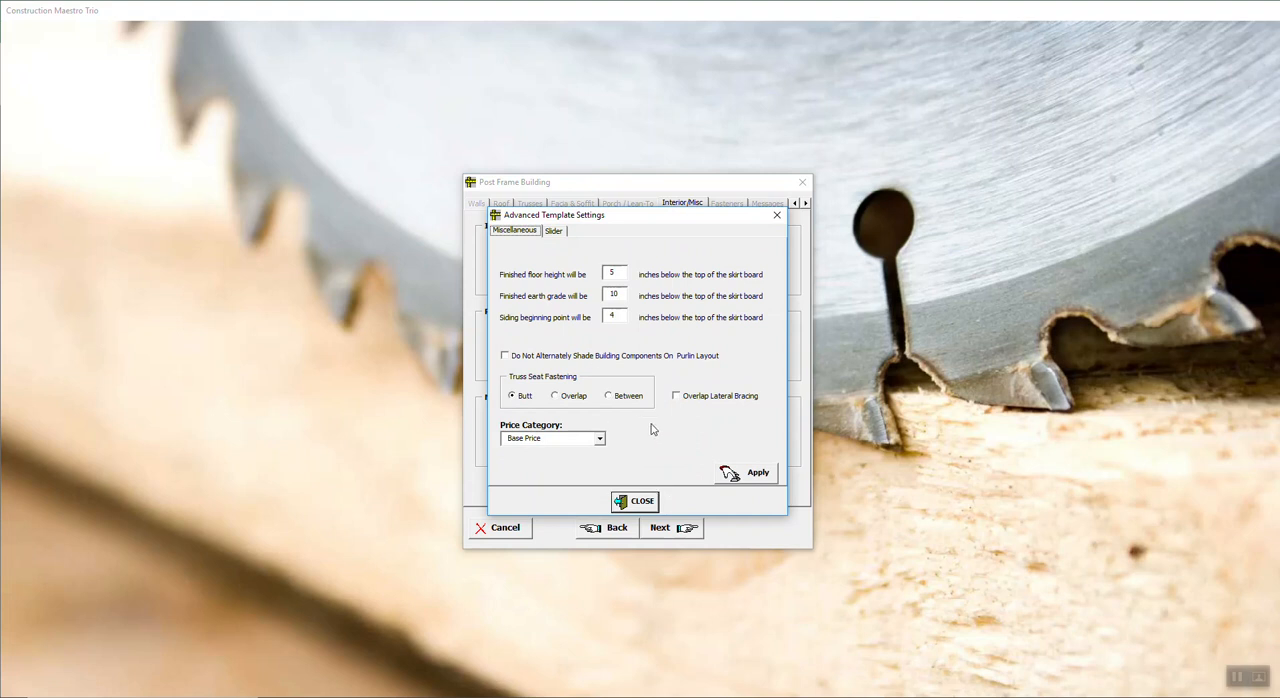
click(599, 440)
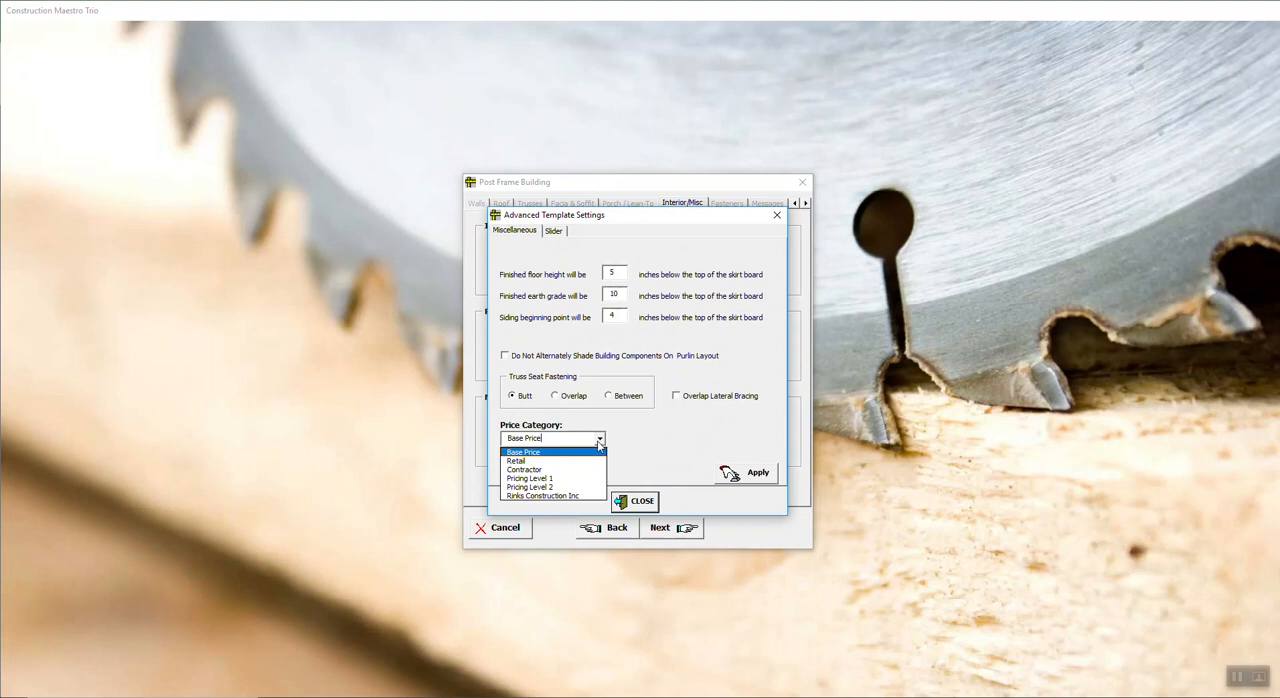
click(599, 442)
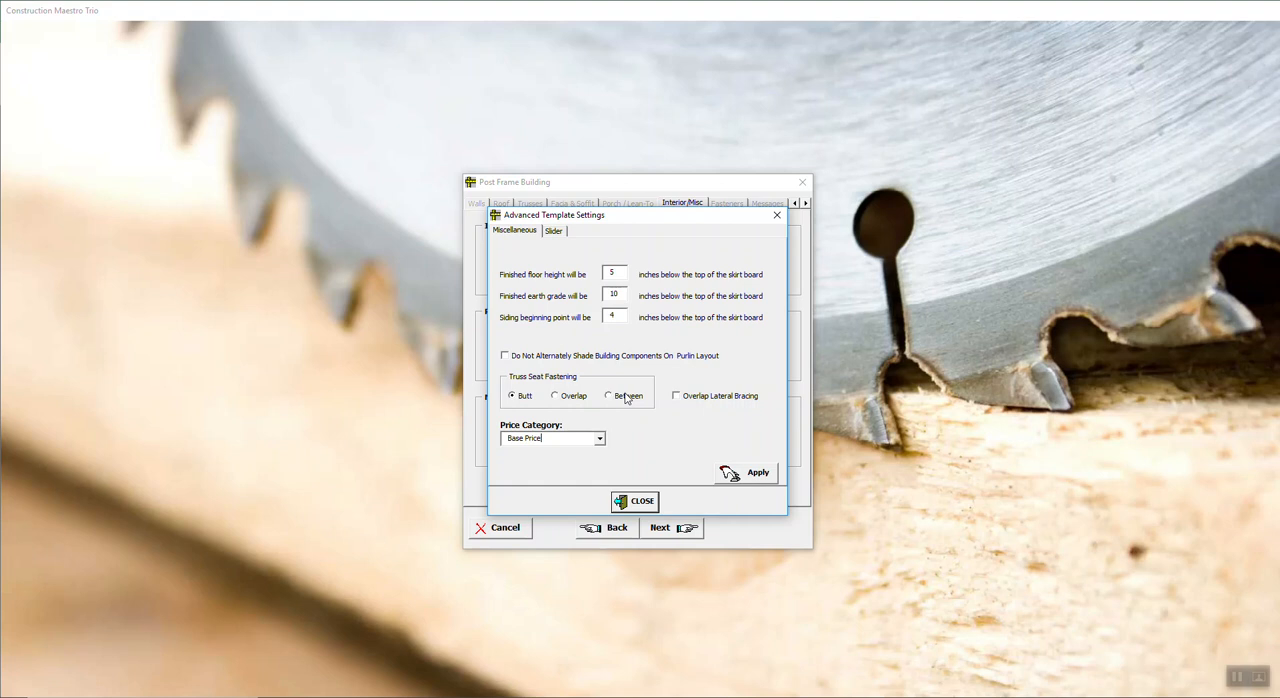
Step: Review the slider's top, bottom and side overlap settings and the trolley bolt inset
click(555, 232)
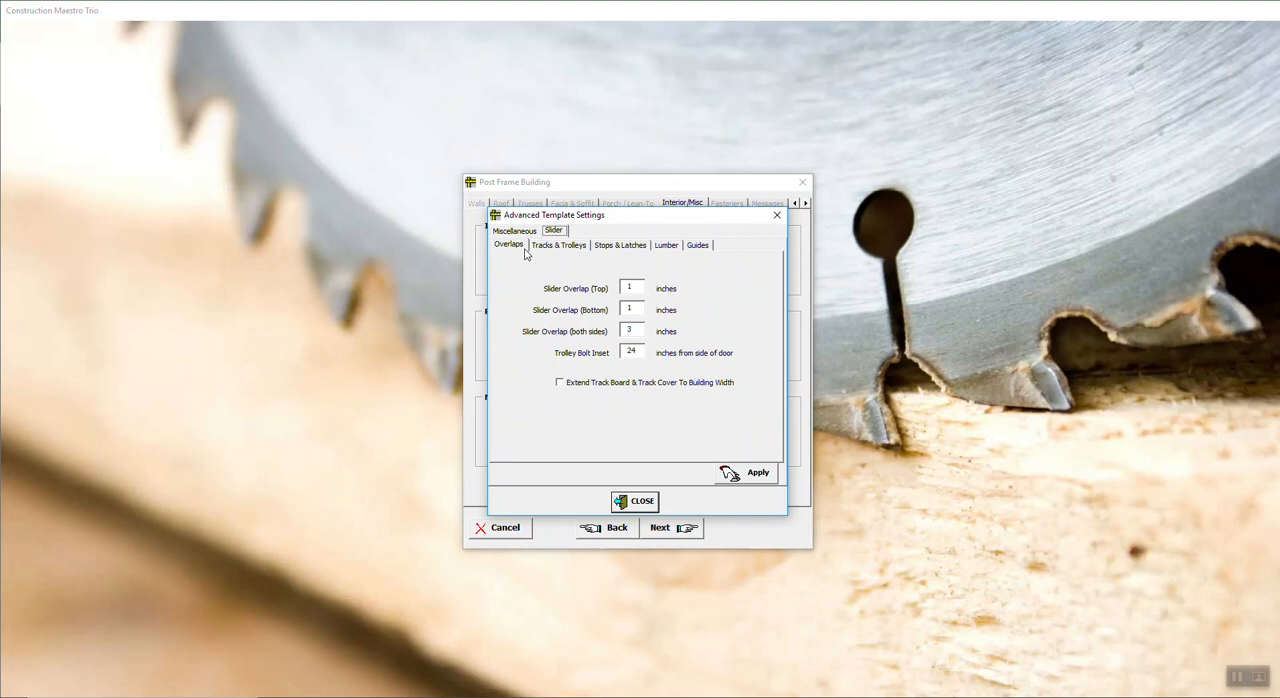
click(565, 248)
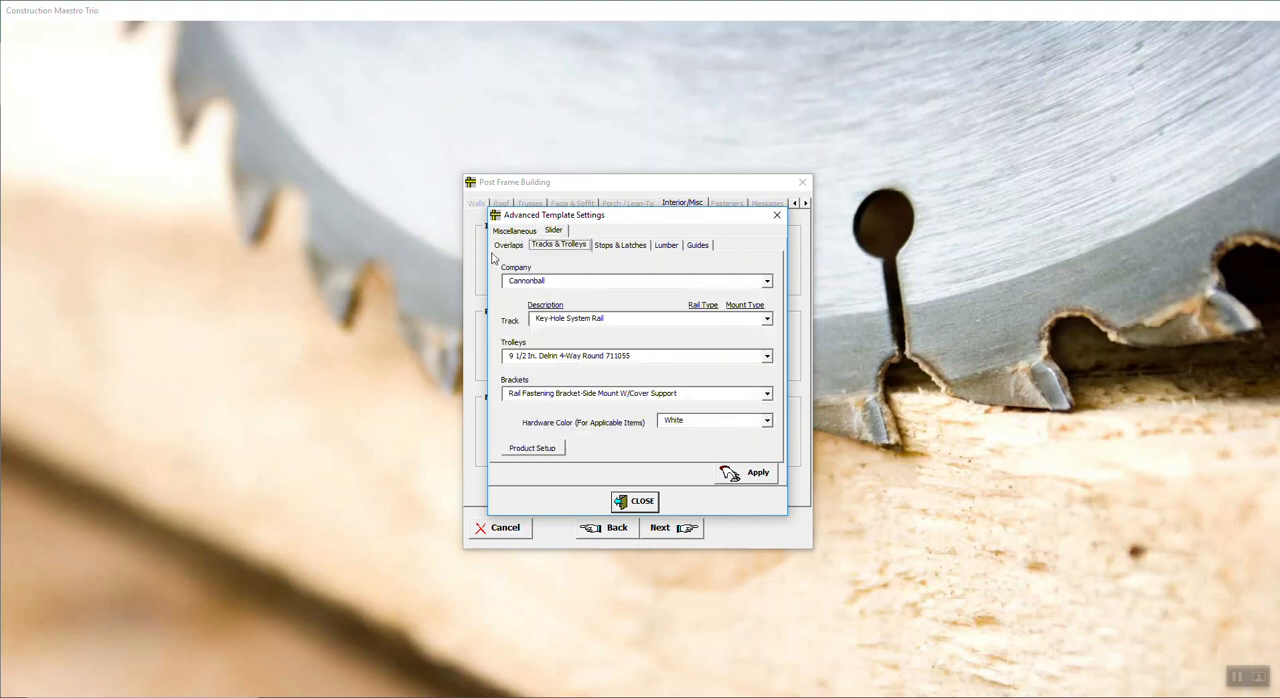
click(515, 247)
double_click(630, 288)
double_click(632, 309)
double_click(632, 331)
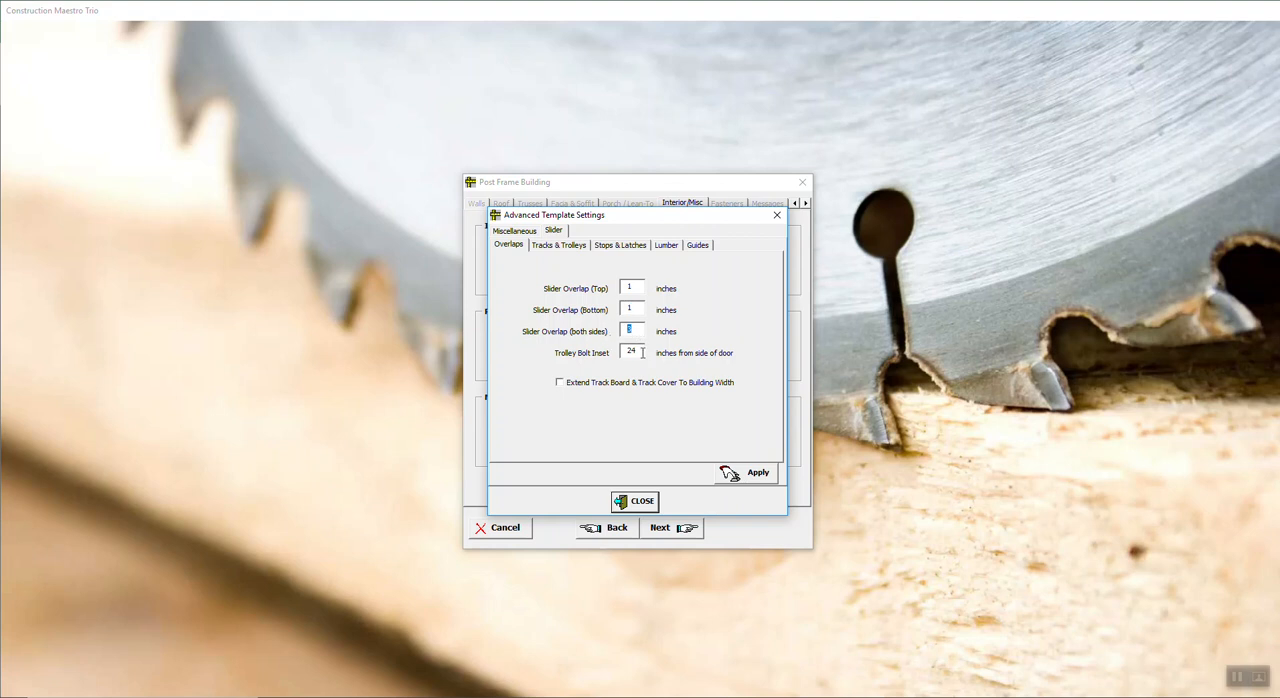
double_click(634, 352)
Step: Review the slider's track, trolley, stop and latch settings, and inspect its track board components in the lumber preferences diagram
click(566, 246)
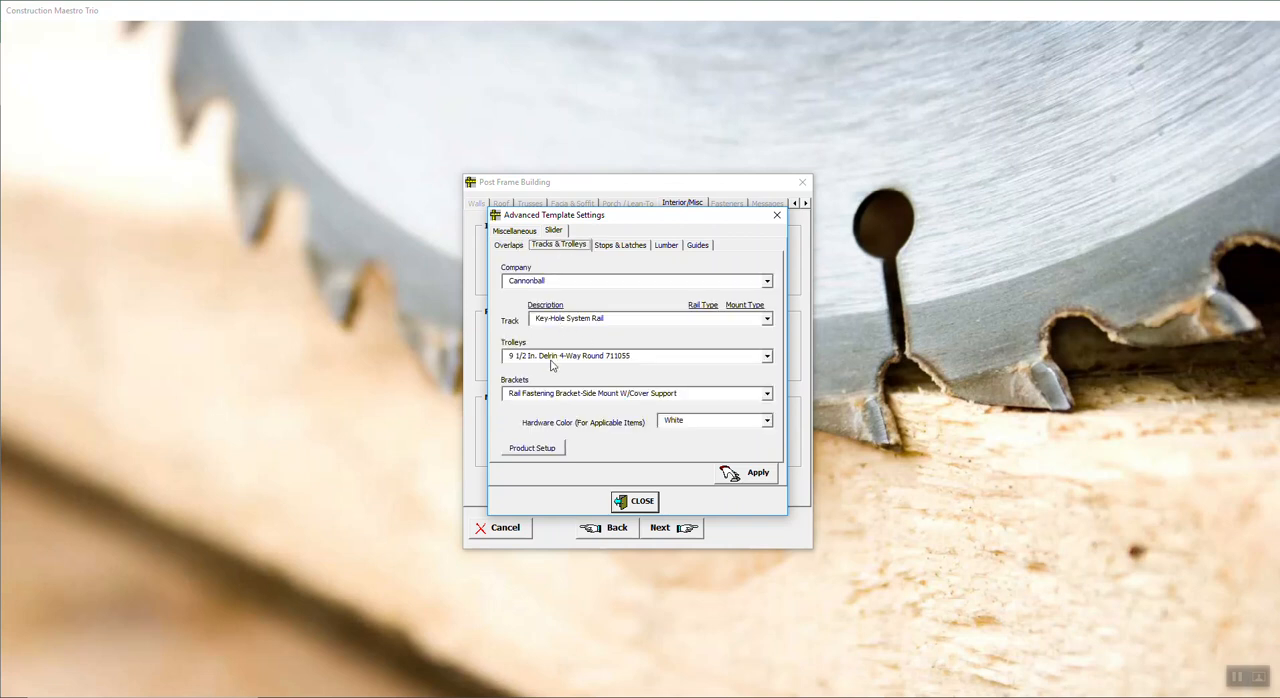
click(610, 248)
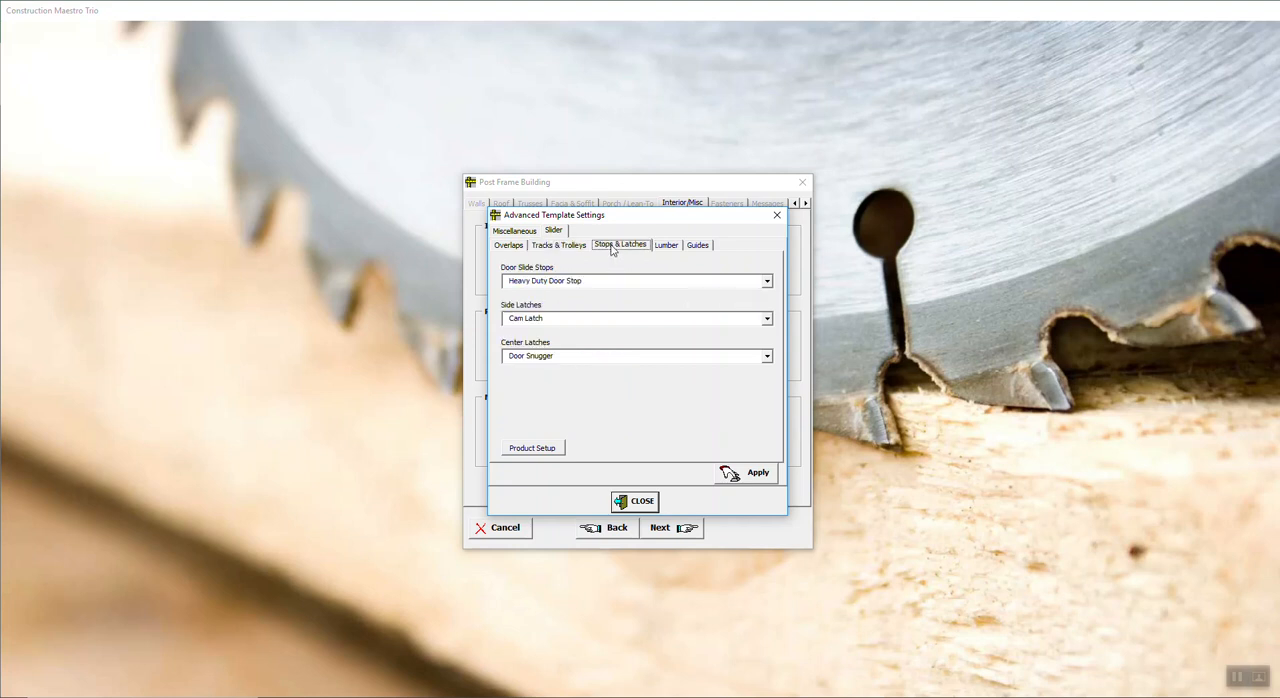
click(672, 247)
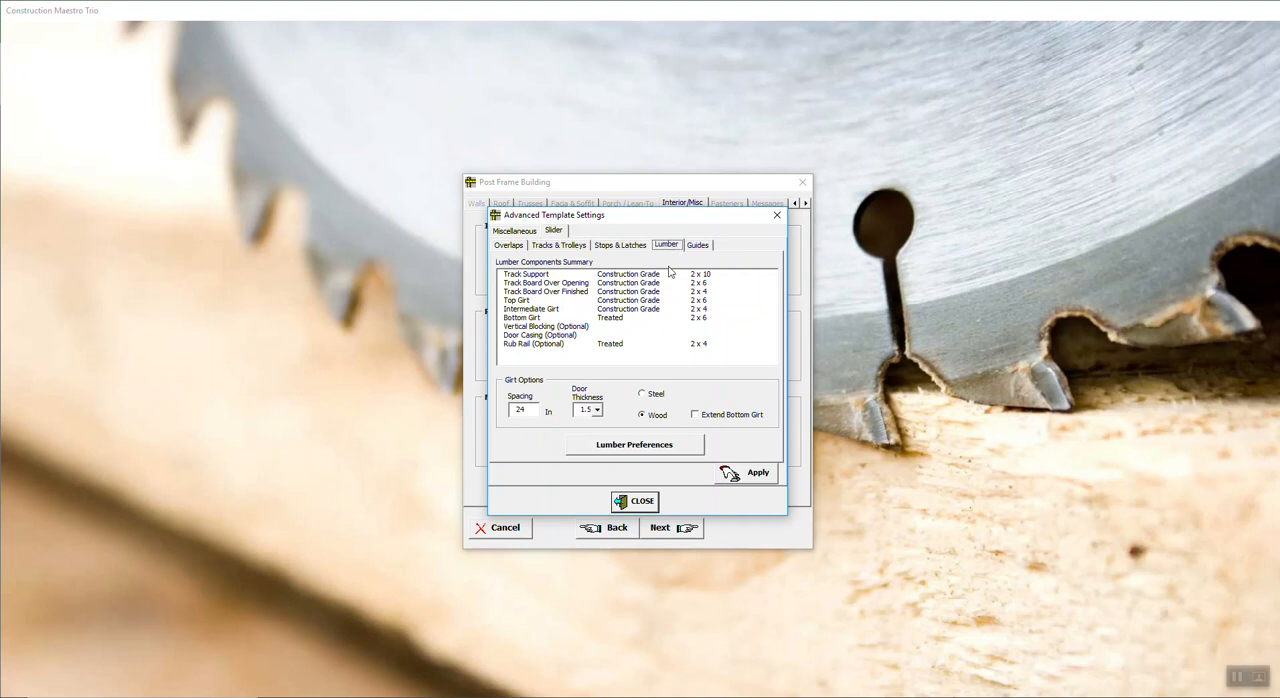
click(630, 454)
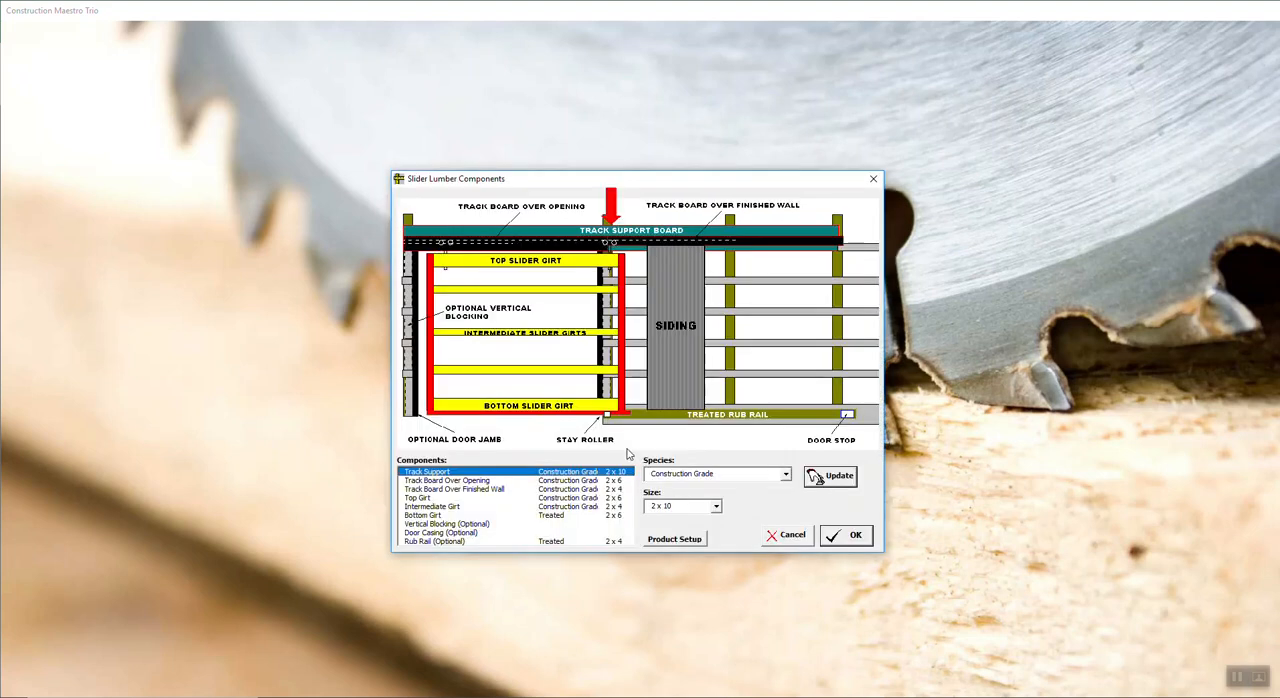
click(437, 481)
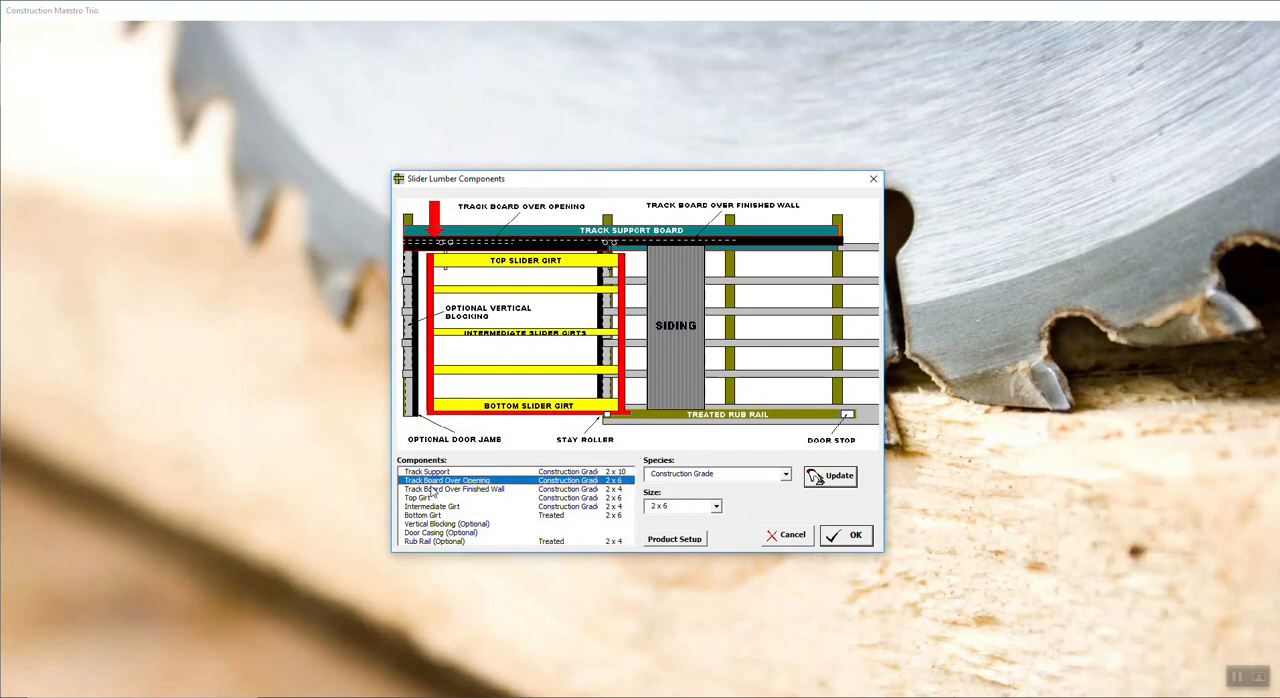
click(435, 489)
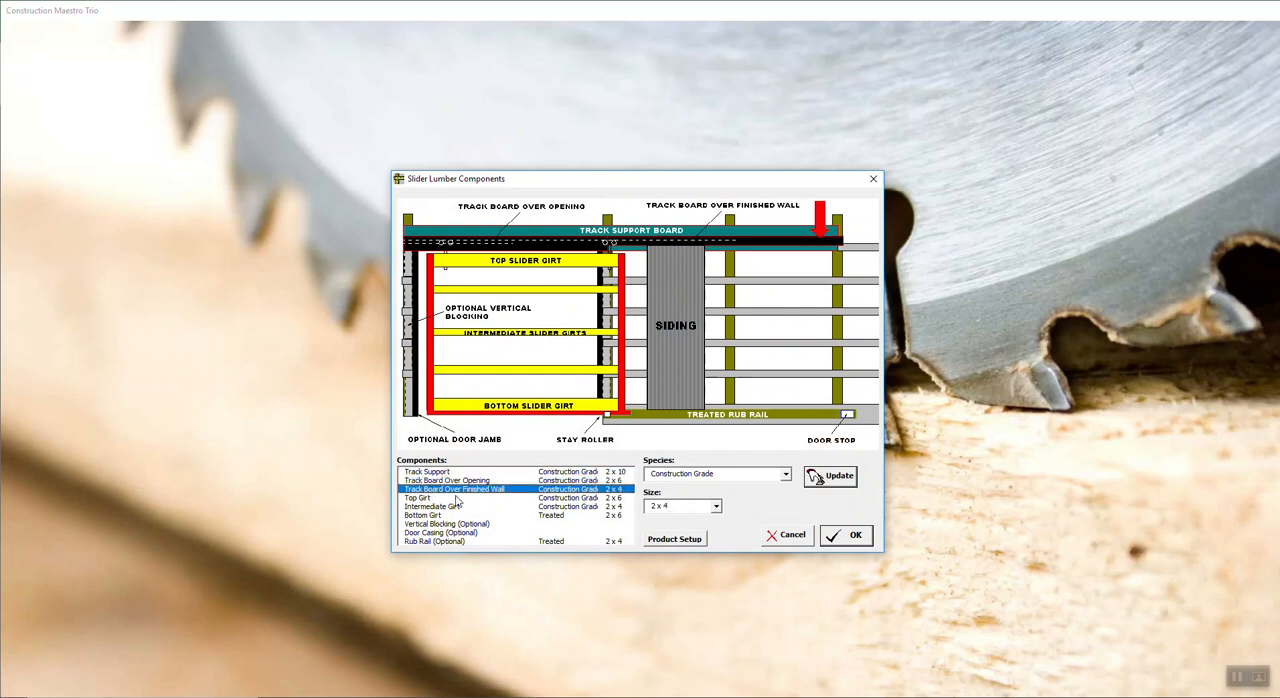
click(851, 535)
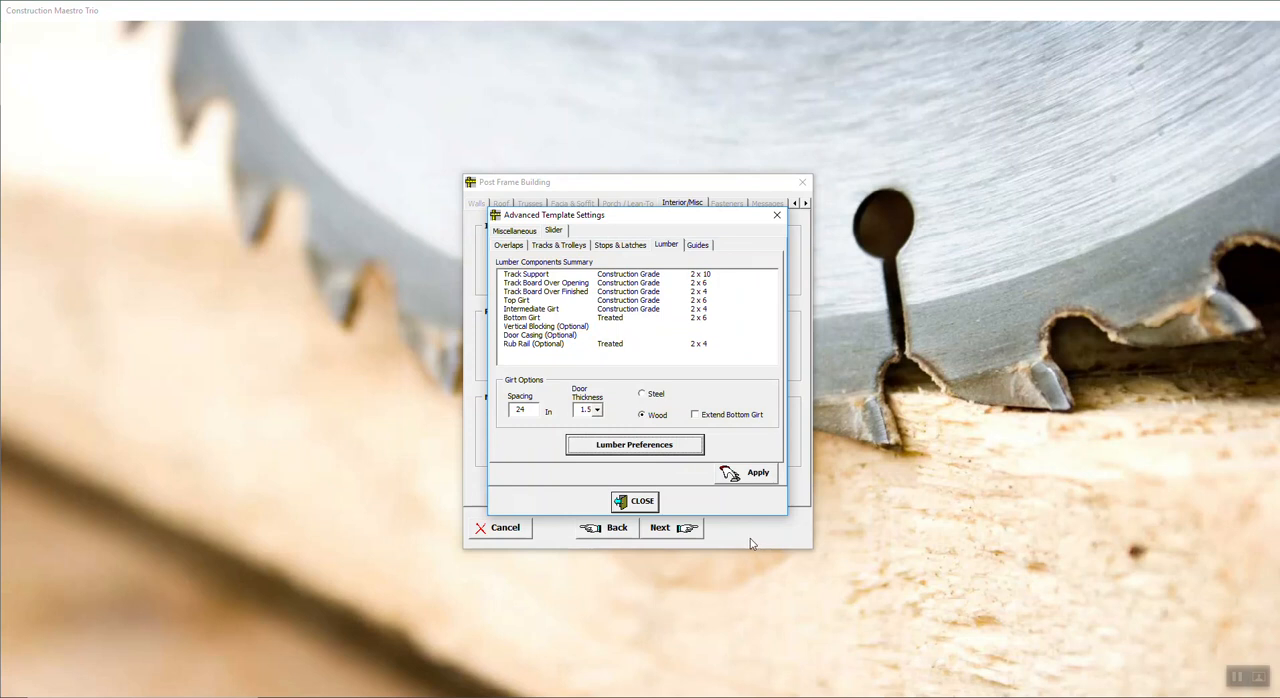
Step: Check the continuous bottom door guide choices in the slider's guide settings and close the advanced template settings
click(698, 245)
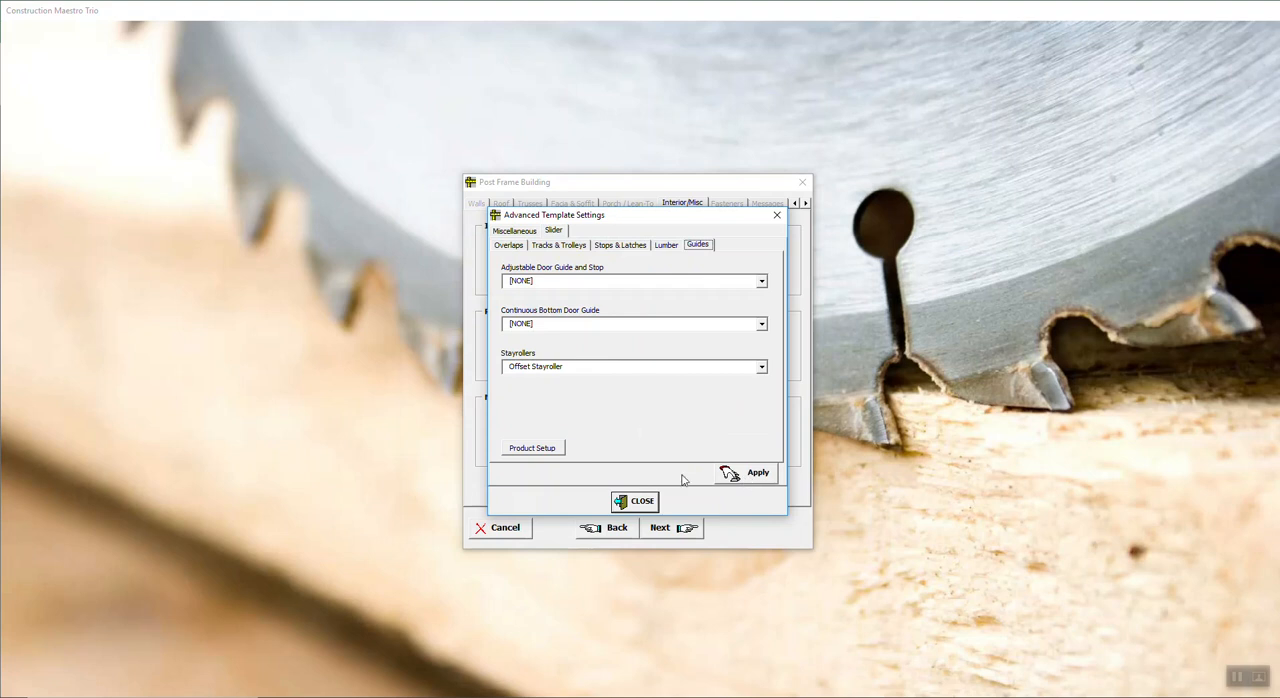
click(757, 326)
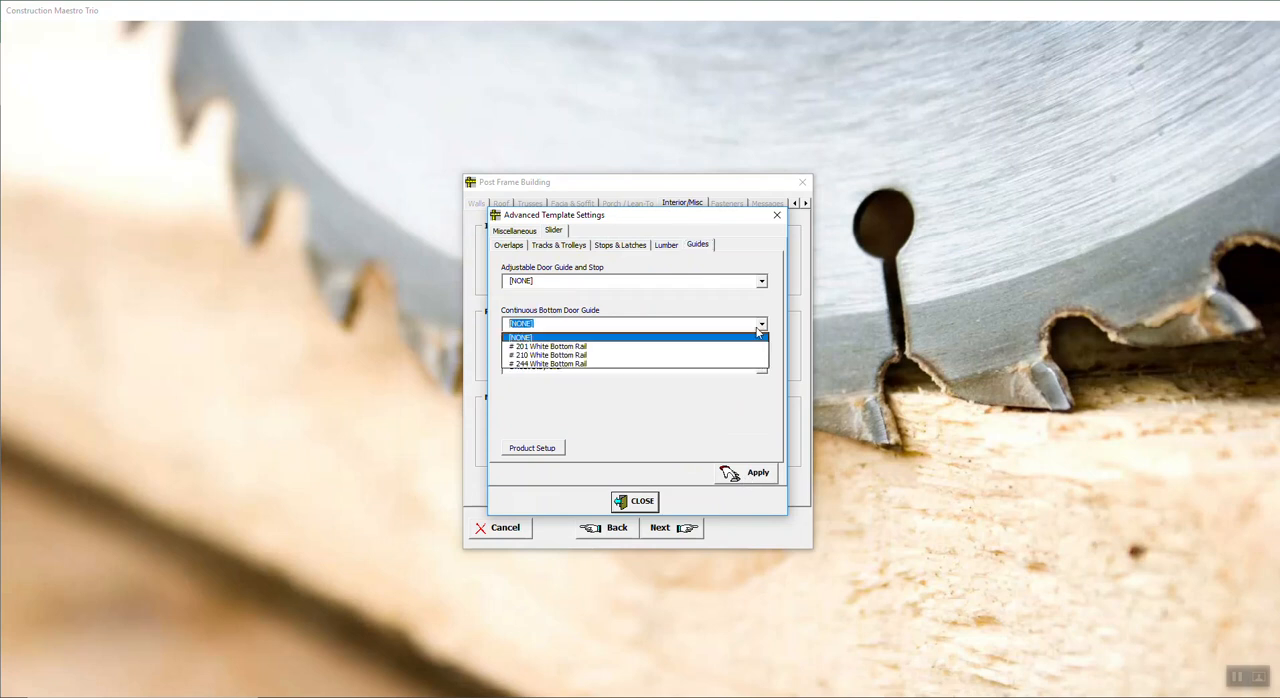
click(758, 328)
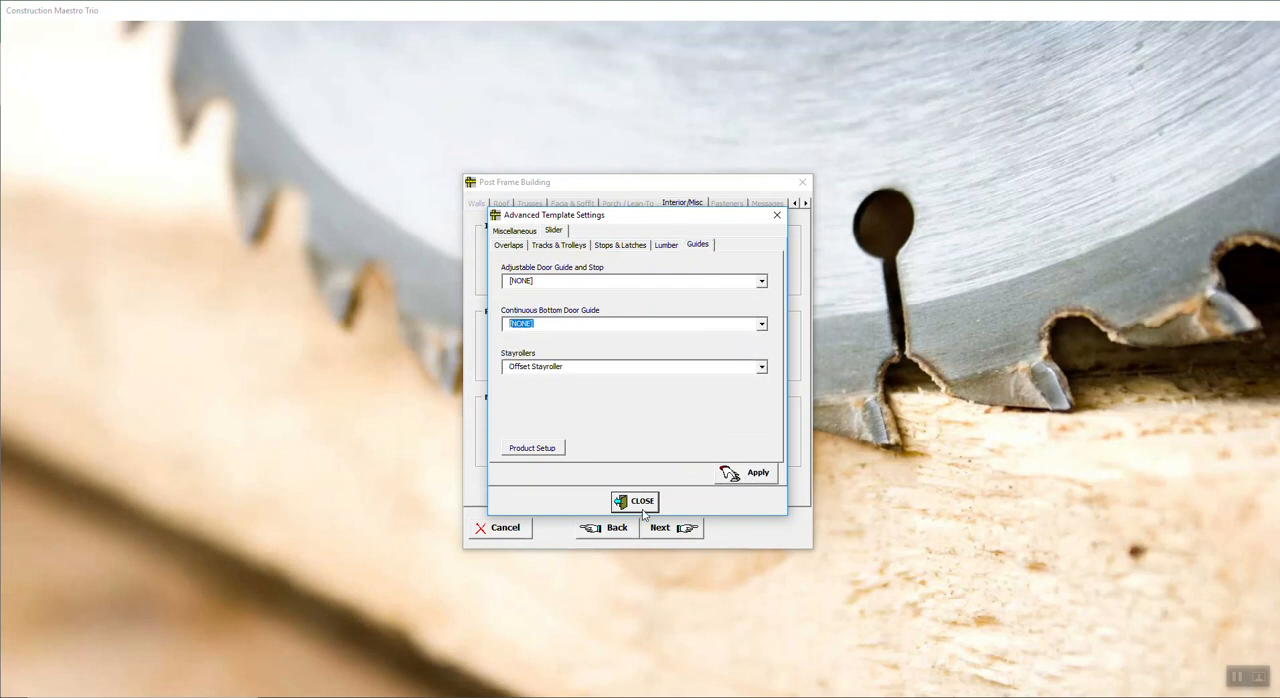
click(643, 503)
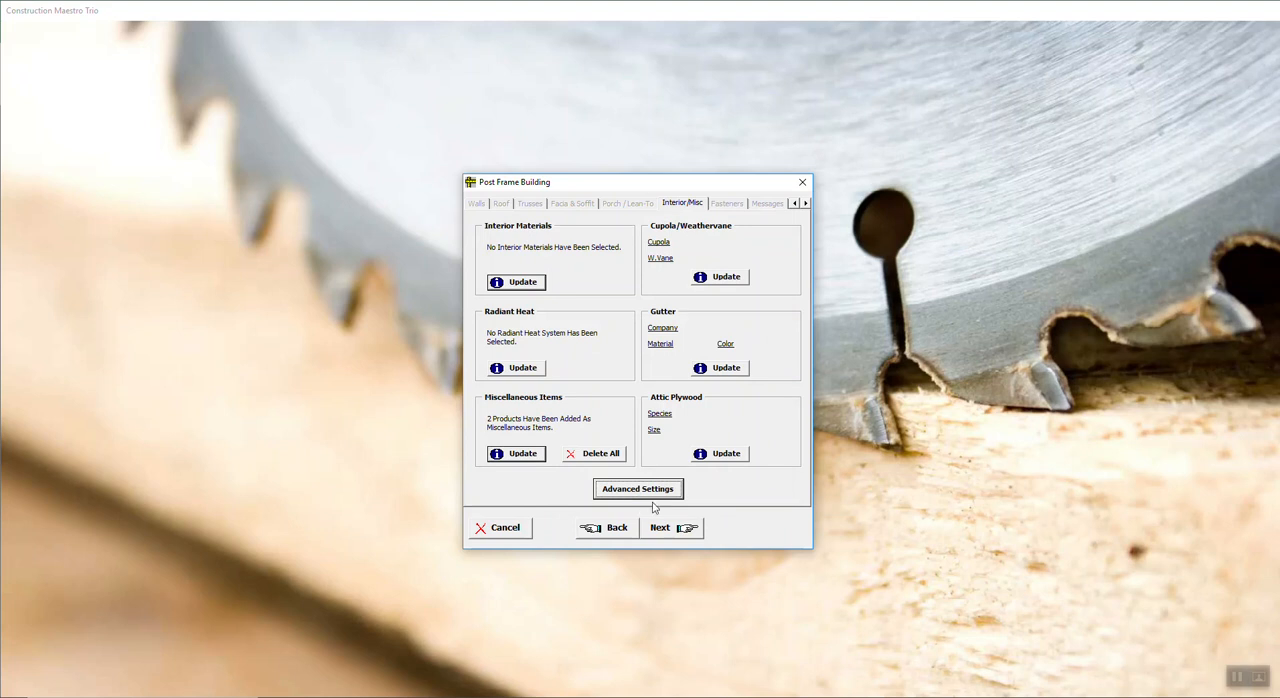
Step: Go to the Fasteners page and review the available fasteners for the wall girt, steel wall and roof insulation
click(679, 531)
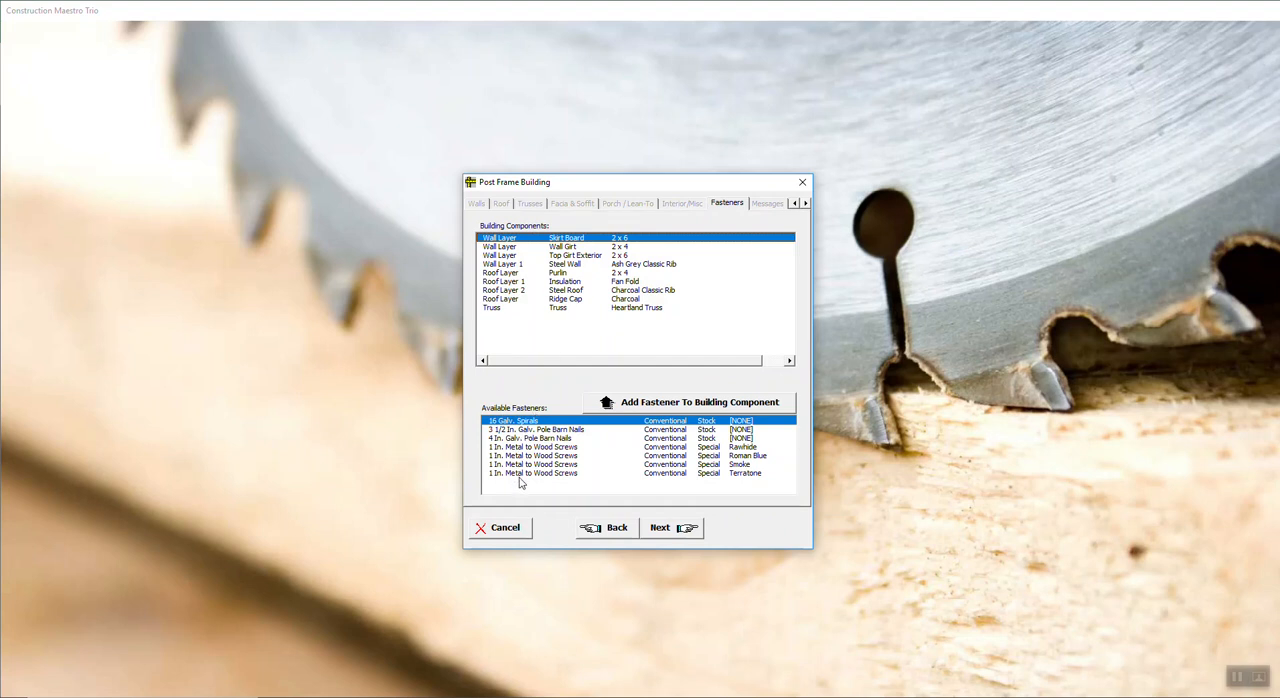
click(575, 247)
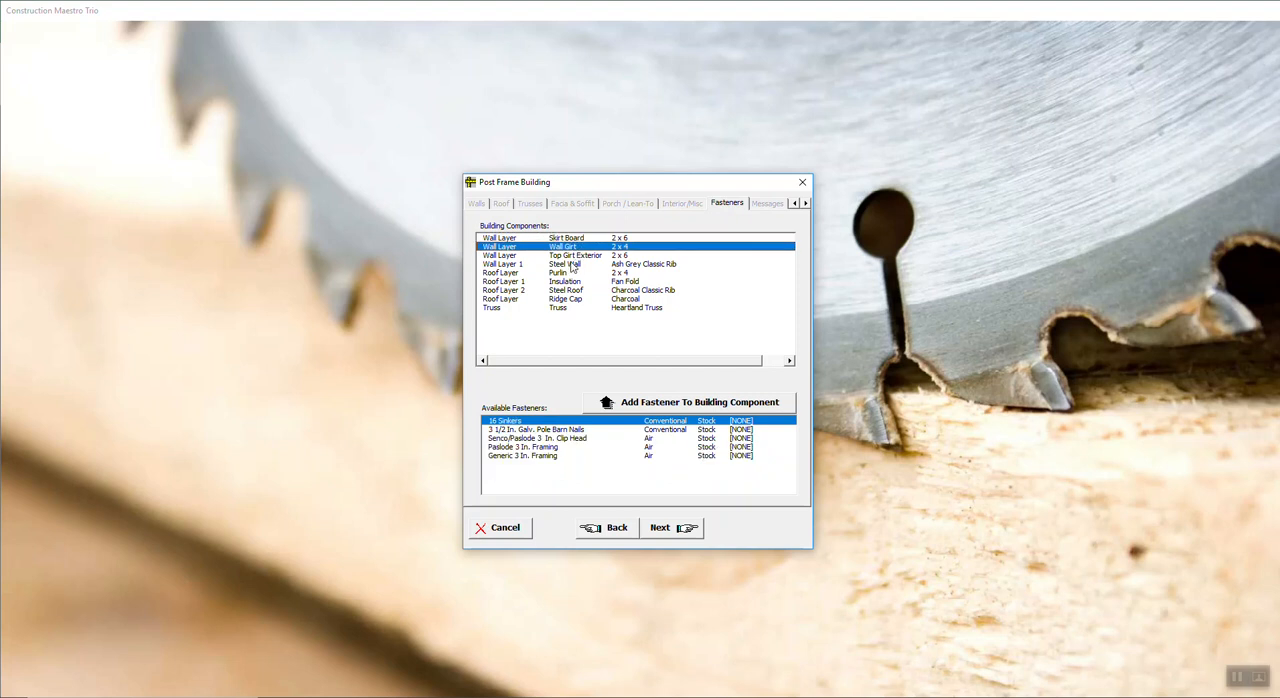
click(573, 265)
click(569, 284)
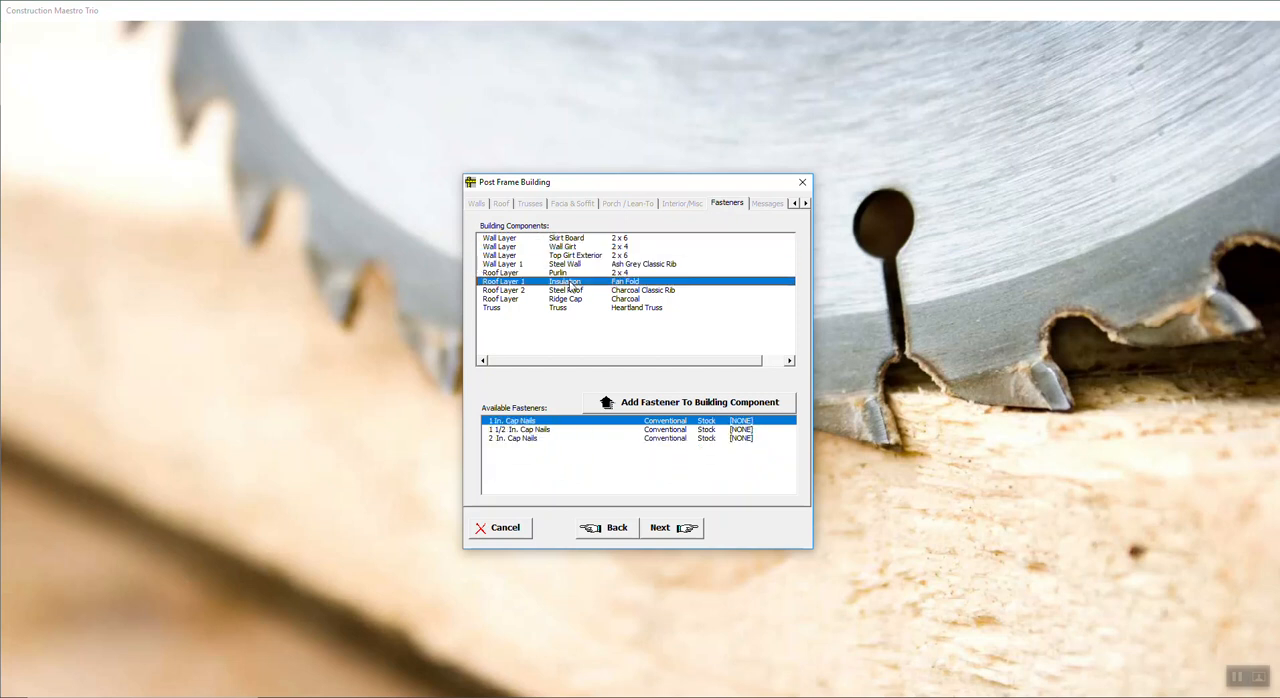
Step: Assign 3 1/2 In. Galv. Pole Barn Nails to the skirt board, wall girt and exterior top girt
click(575, 239)
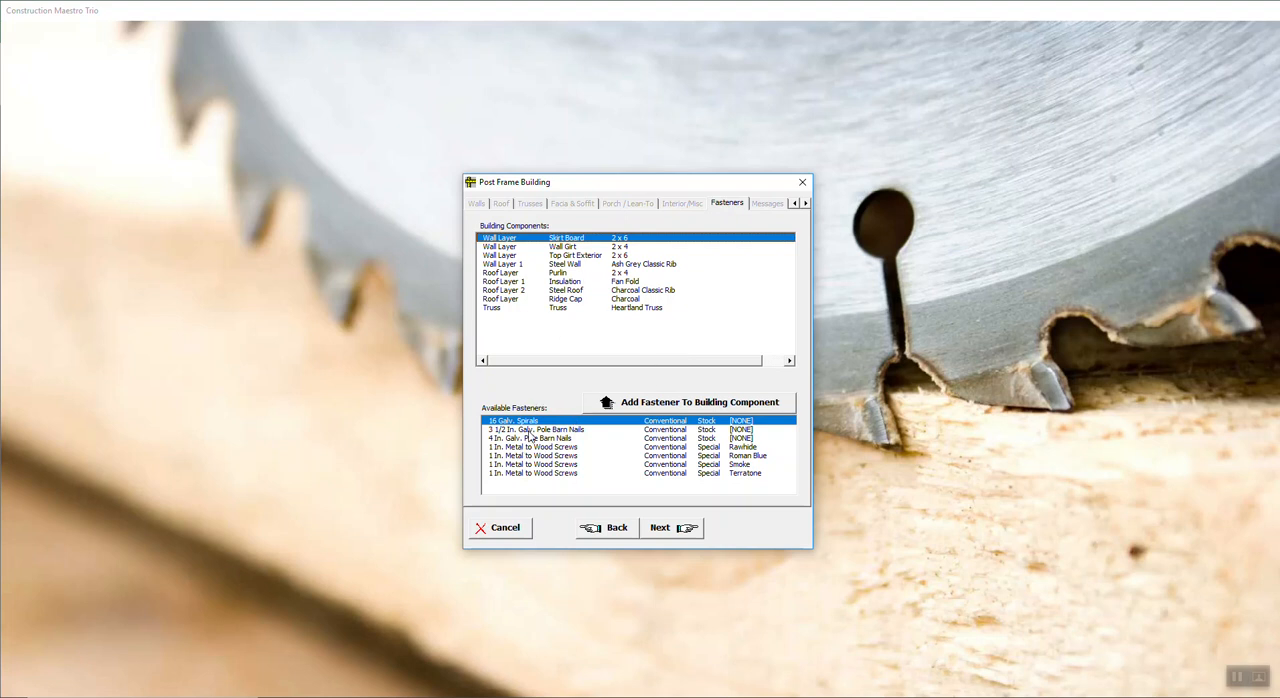
click(566, 431)
click(631, 411)
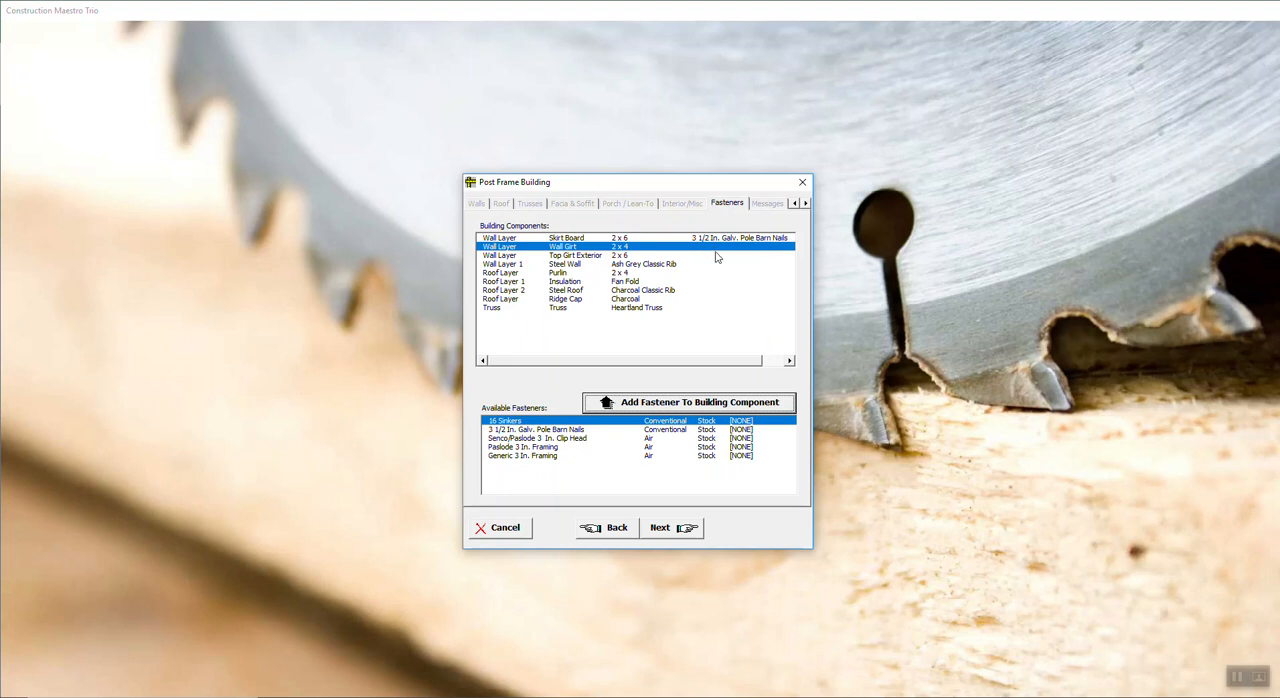
click(576, 430)
click(628, 405)
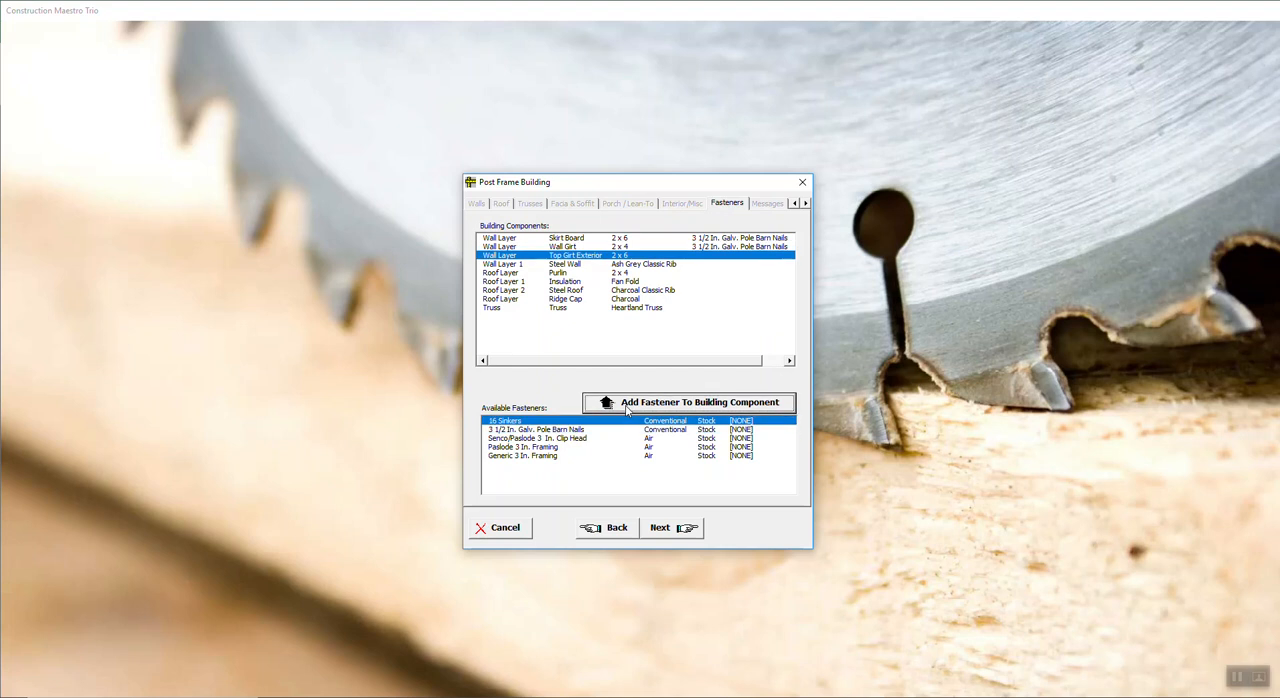
click(527, 431)
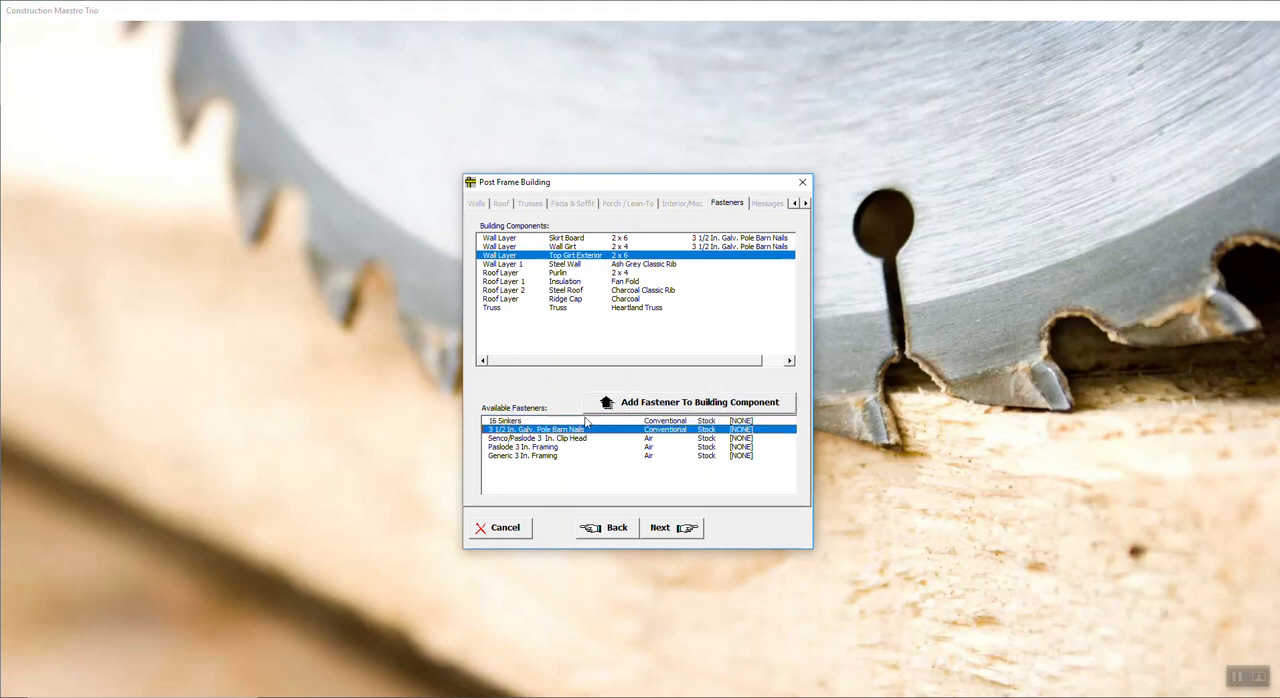
click(613, 405)
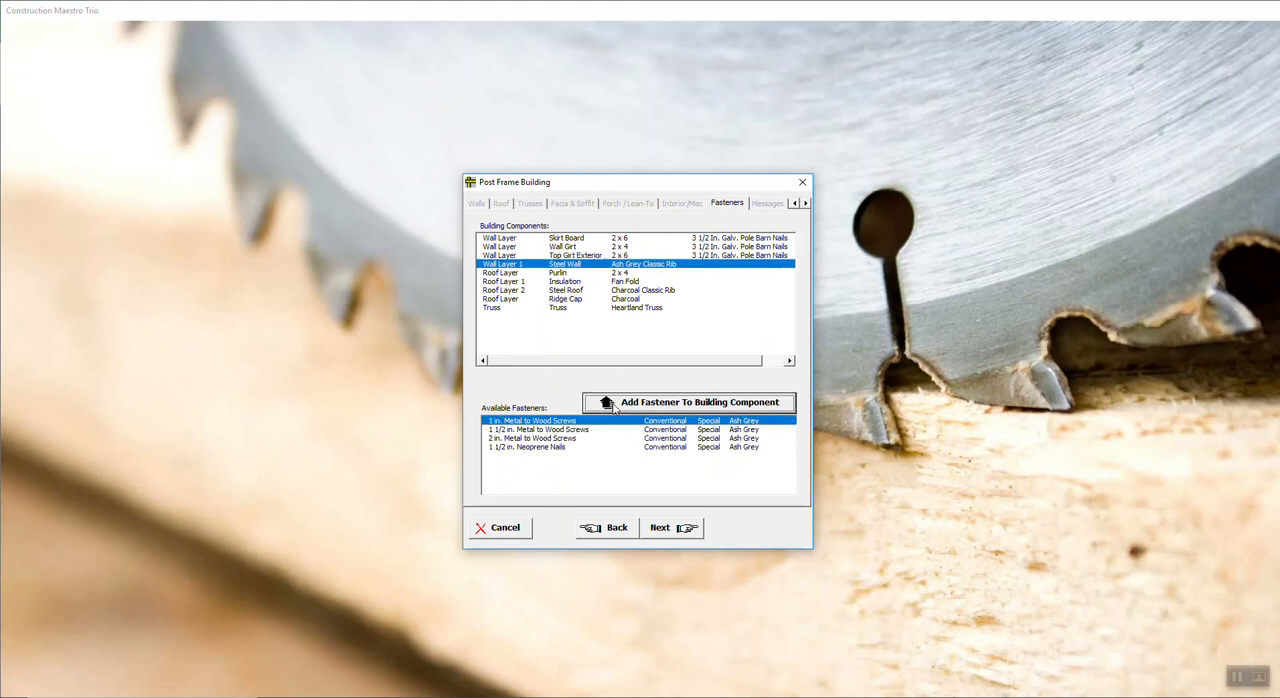
Step: Assign Ash Grey 1 1/2 in. Metal to Wood Screws to the steel wall and 5 1/2 In. Galv. Pole Barn Nails to the purlins
click(540, 430)
click(674, 402)
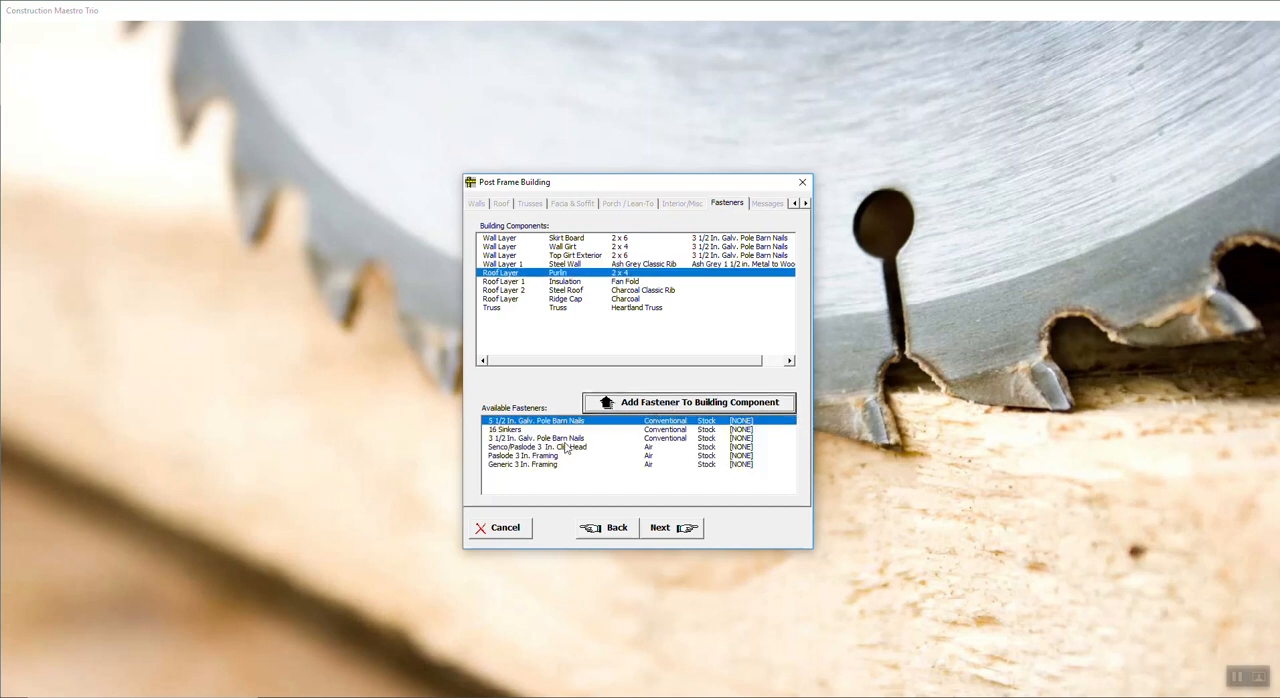
click(622, 409)
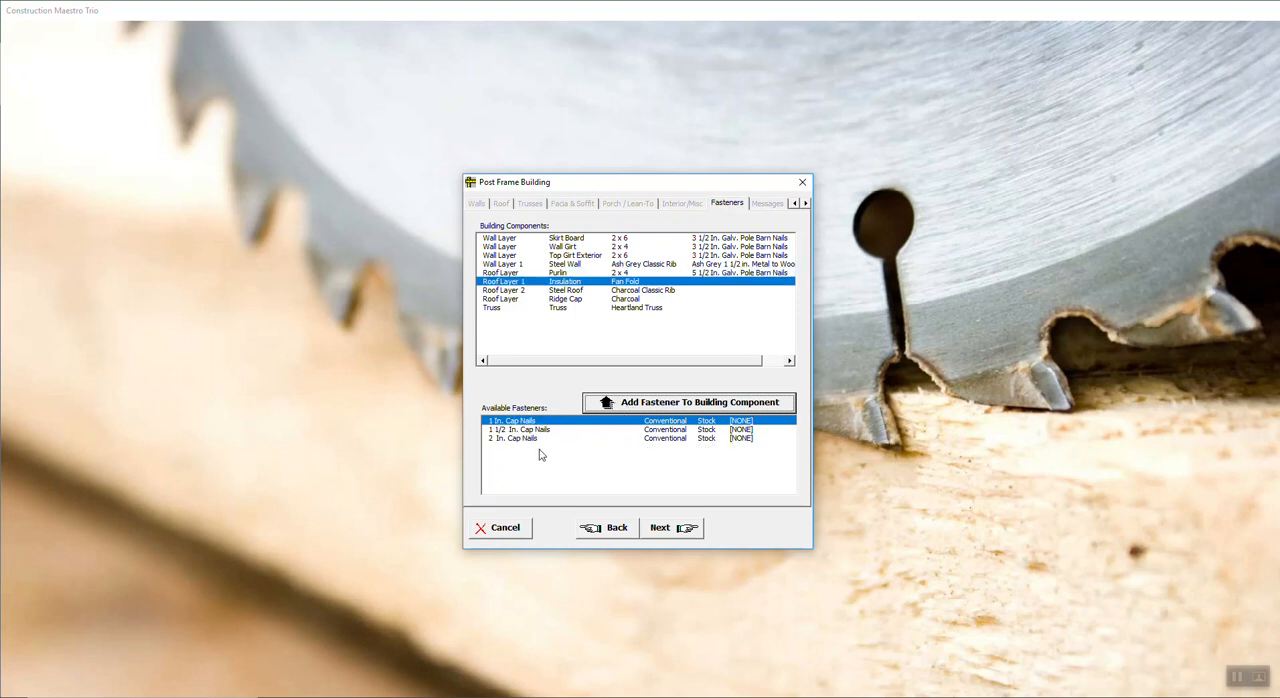
Step: Assign 1 In. Cap Nails to the roof insulation and Charcoal 1 1/2 in. Metal to Wood Screws to the steel roof
click(648, 402)
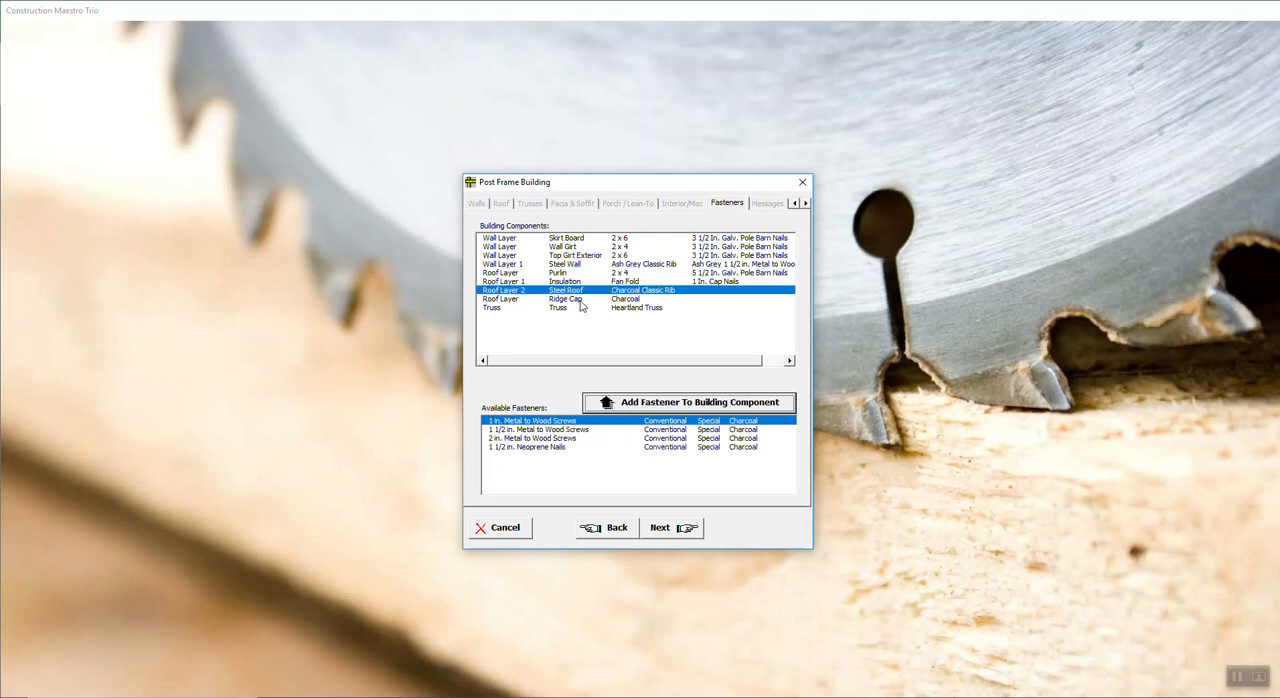
click(524, 430)
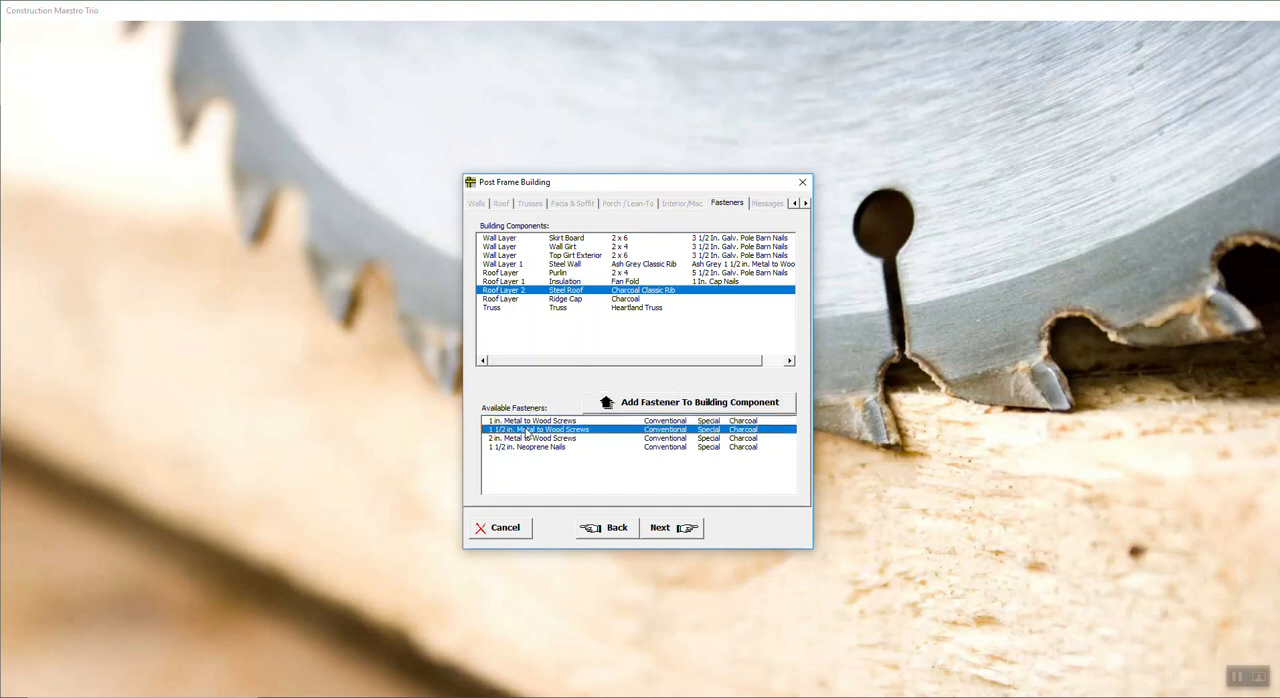
click(659, 405)
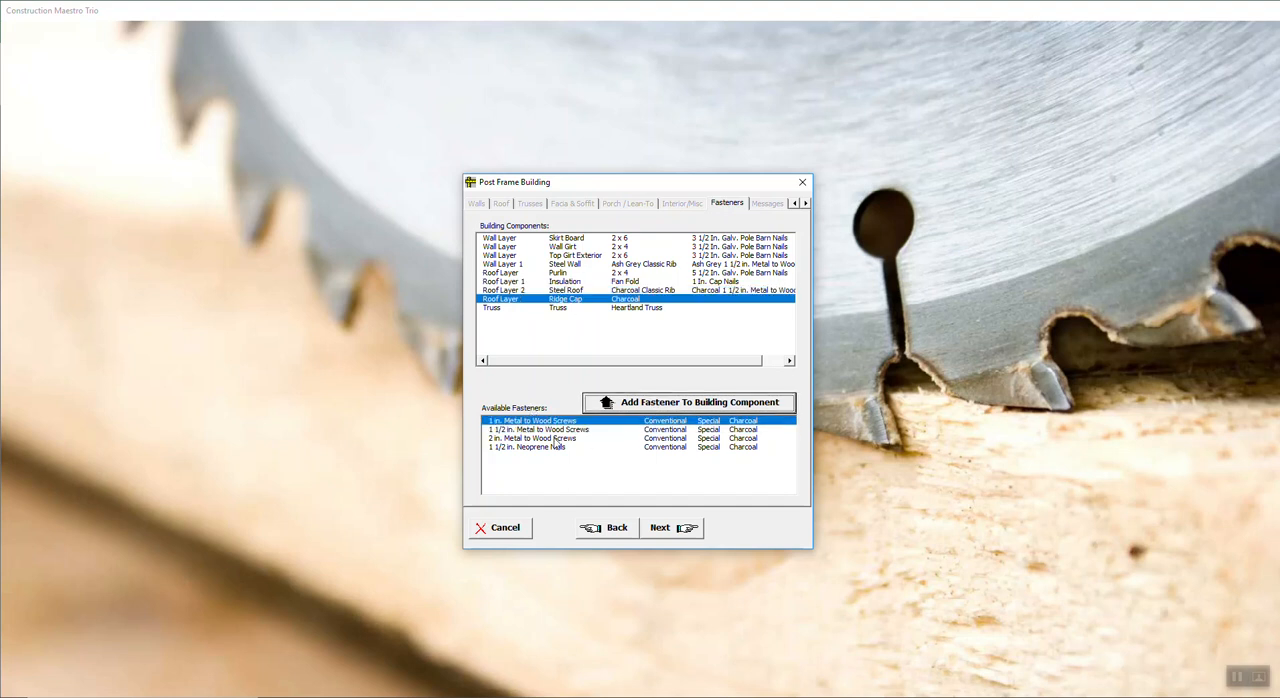
Step: Assign Charcoal 2 in. Metal to Wood Screws to the ridge cap and 3/8 X 9 In. Carriage Bolts W/Nuts & Washers to the truss
click(577, 438)
click(625, 405)
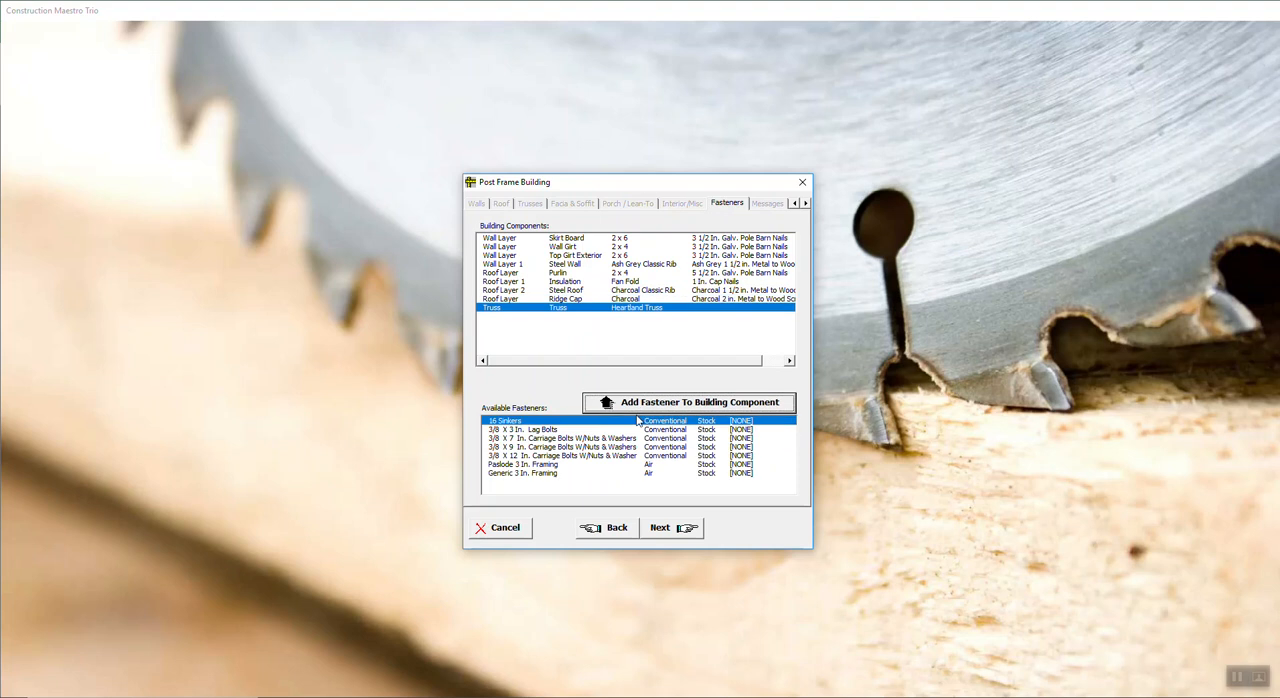
click(541, 447)
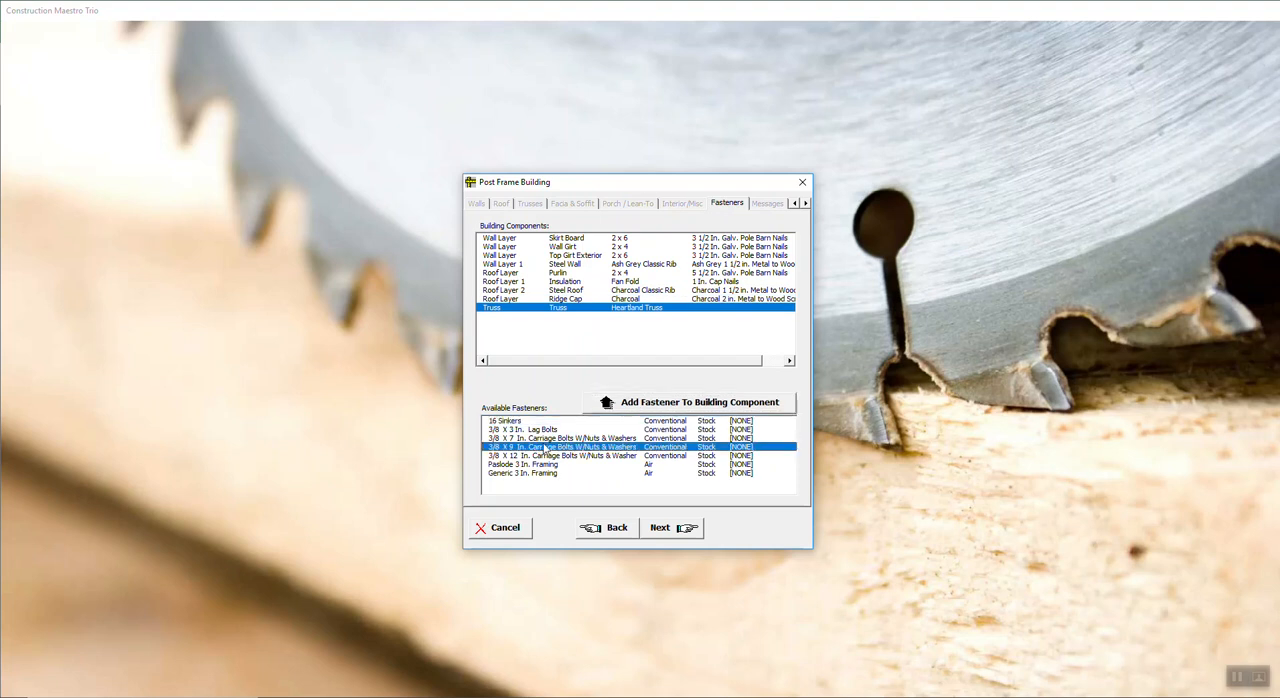
click(678, 406)
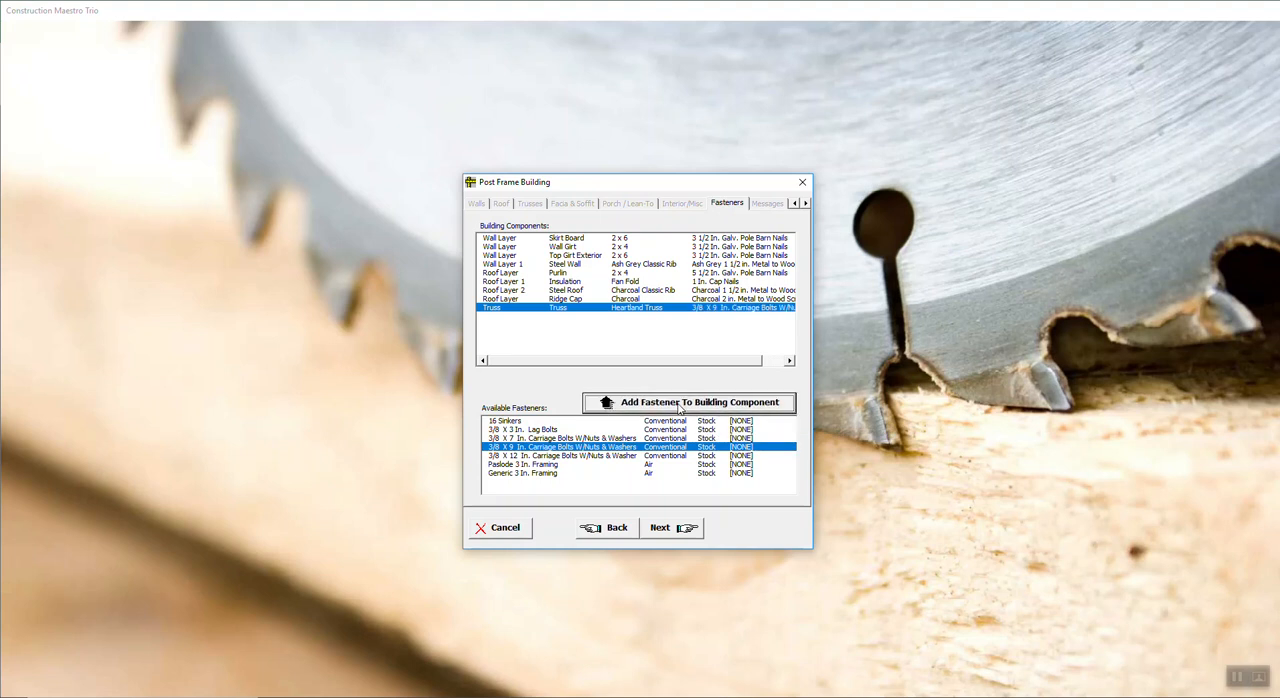
Step: Check the Message Center and the building summary, and finish the post frame building setup
click(659, 531)
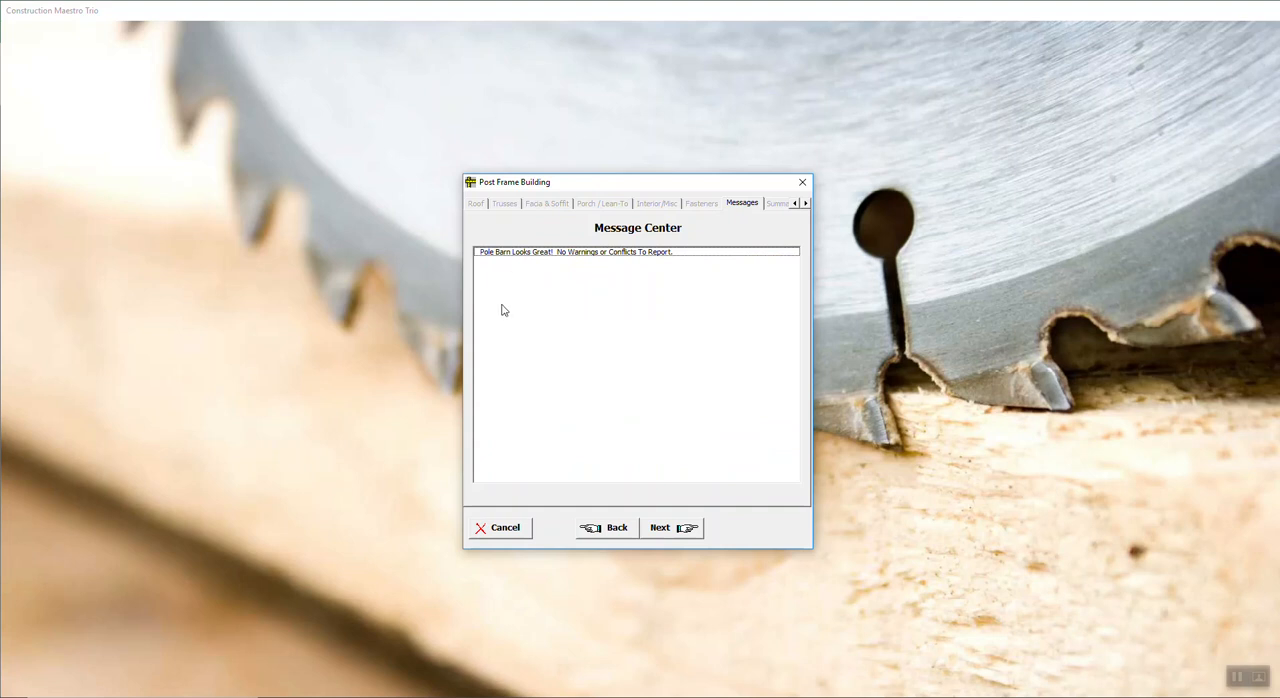
click(660, 528)
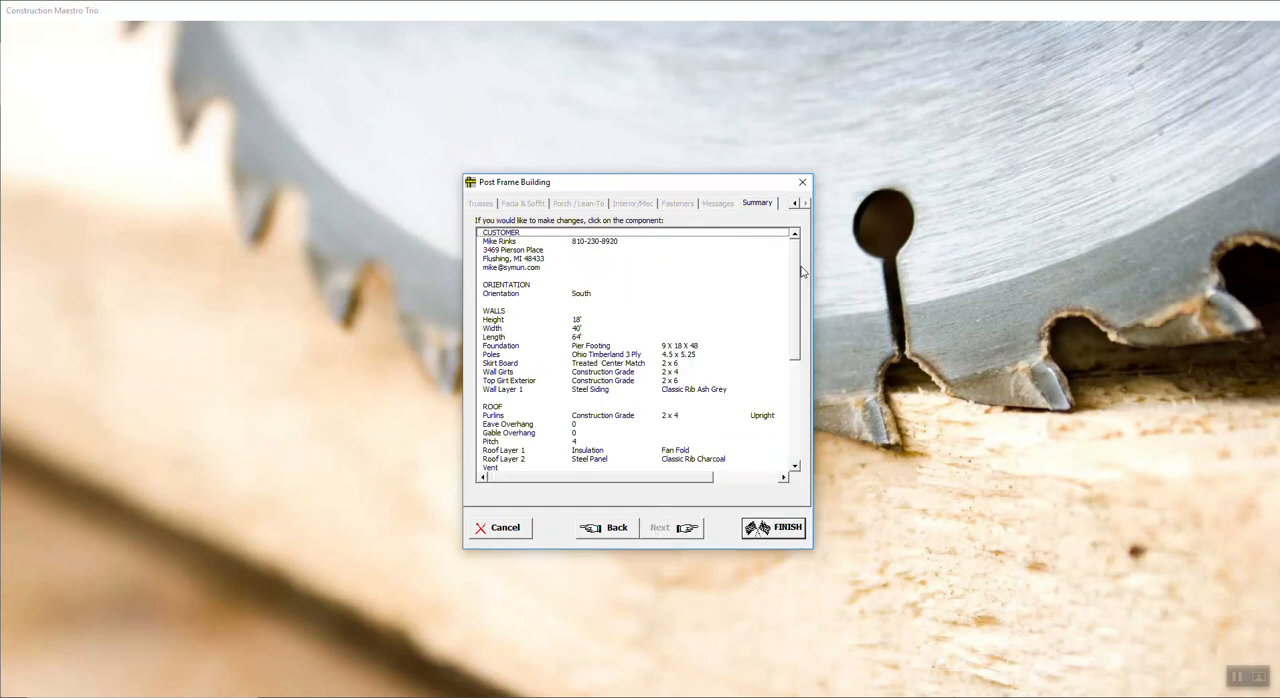
drag(800, 317, 795, 412)
click(772, 533)
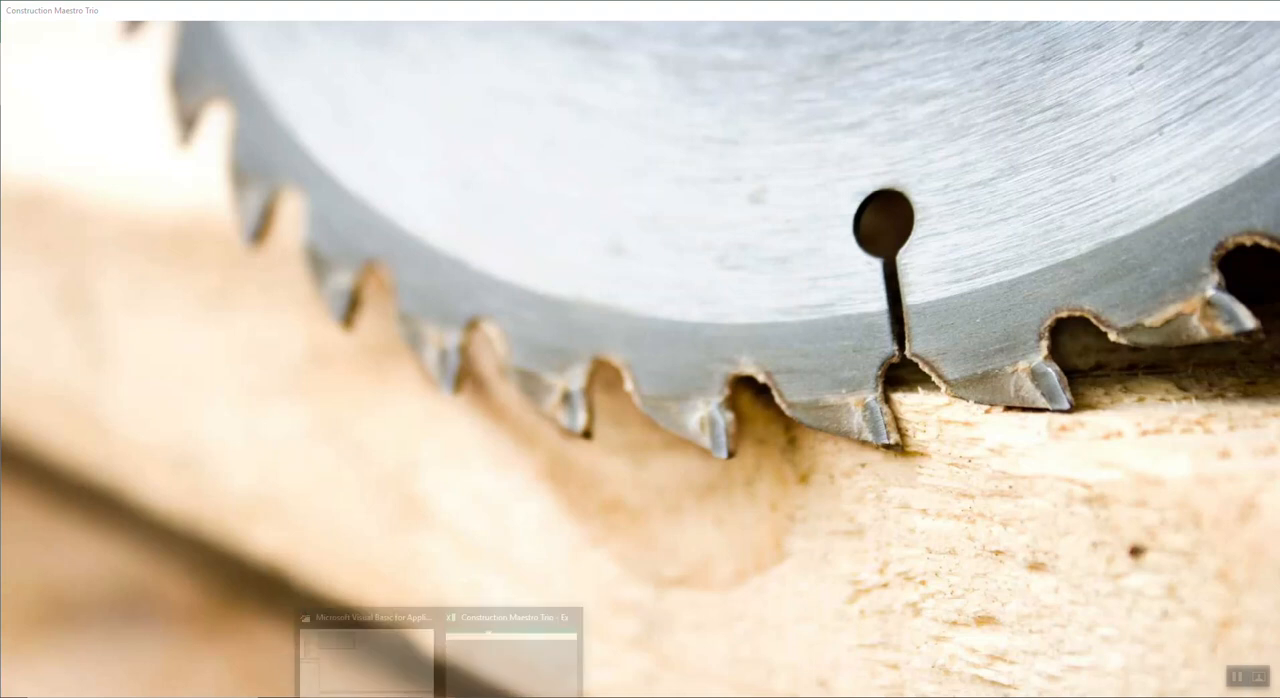
Step: Switch to the Construction Maestro Trio window in Excel and zoom out to fit the west gable elevation and its control panel
click(451, 693)
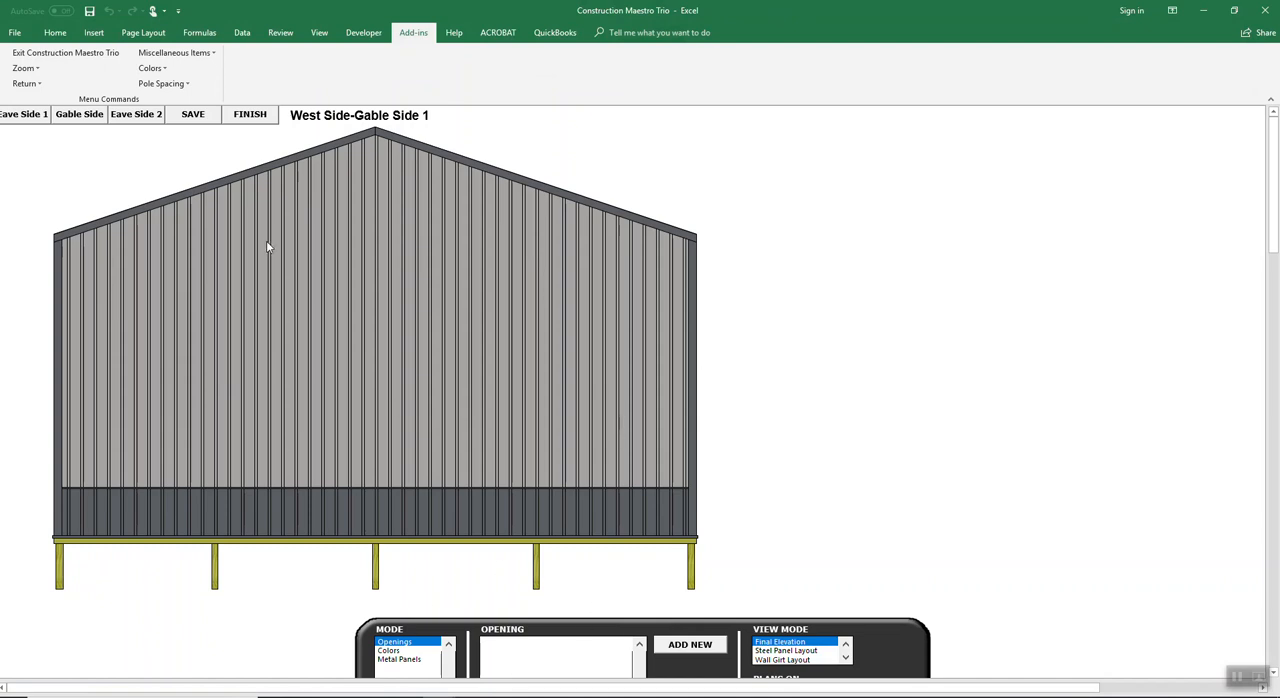
click(32, 68)
click(30, 100)
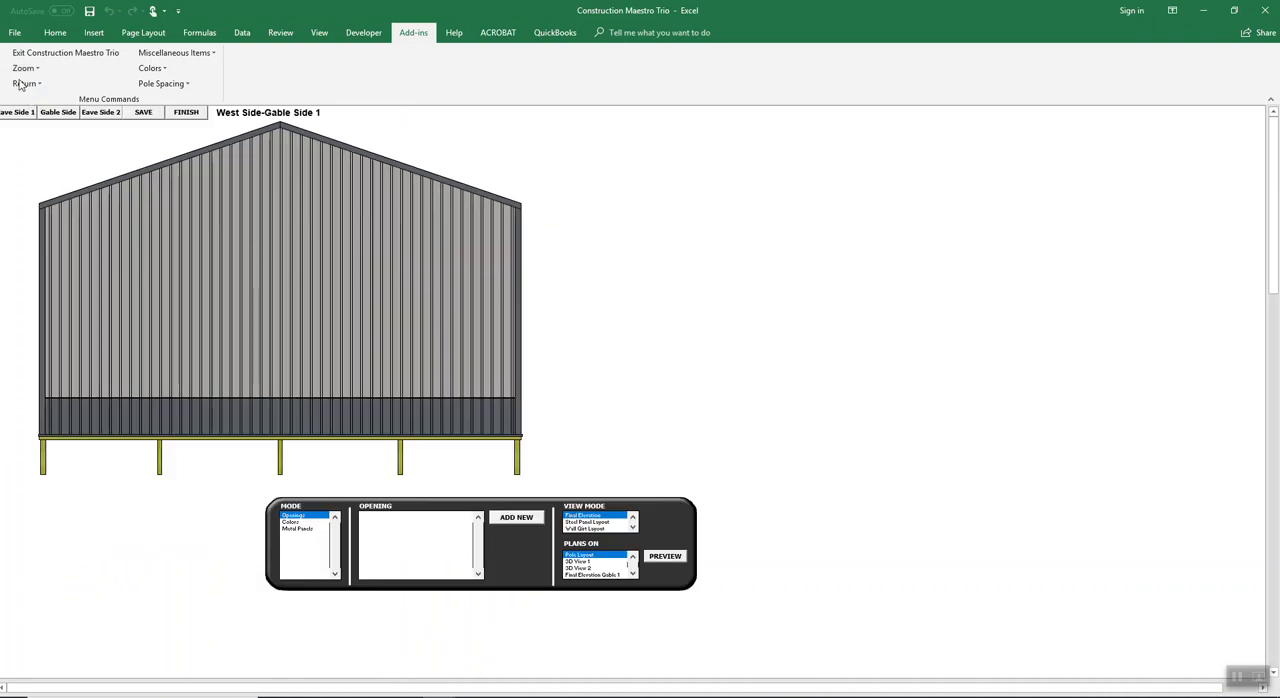
click(281, 33)
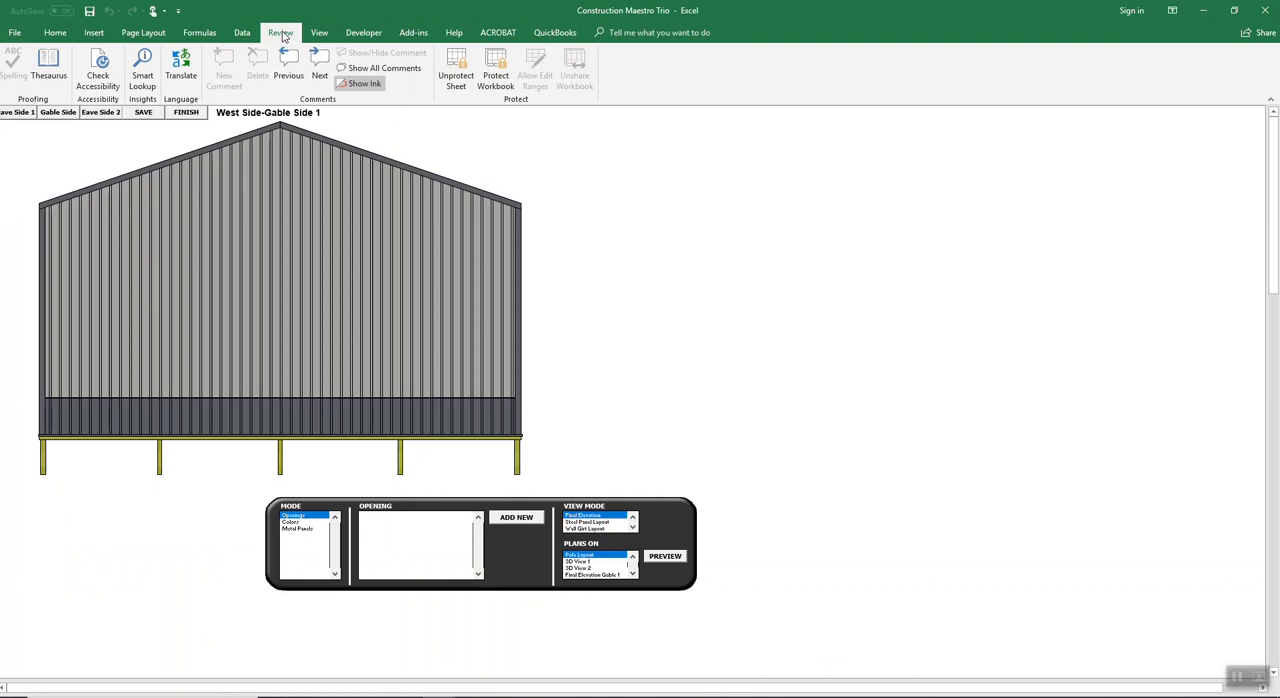
click(243, 35)
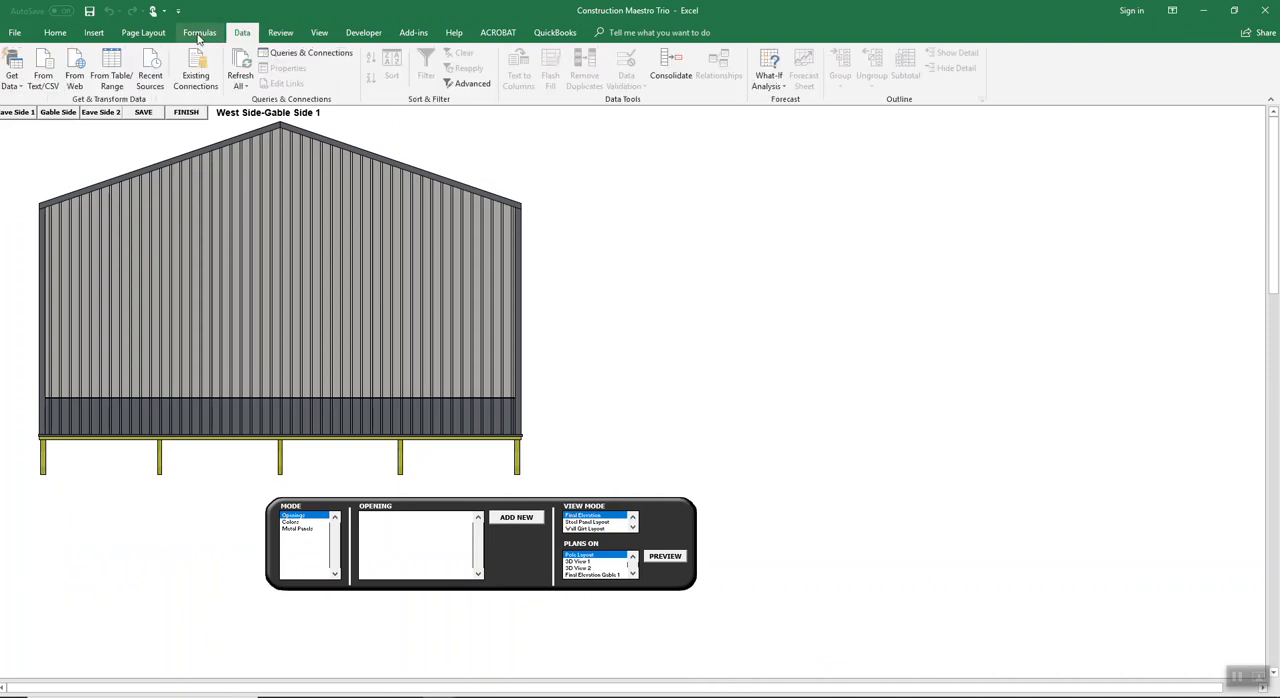
click(198, 36)
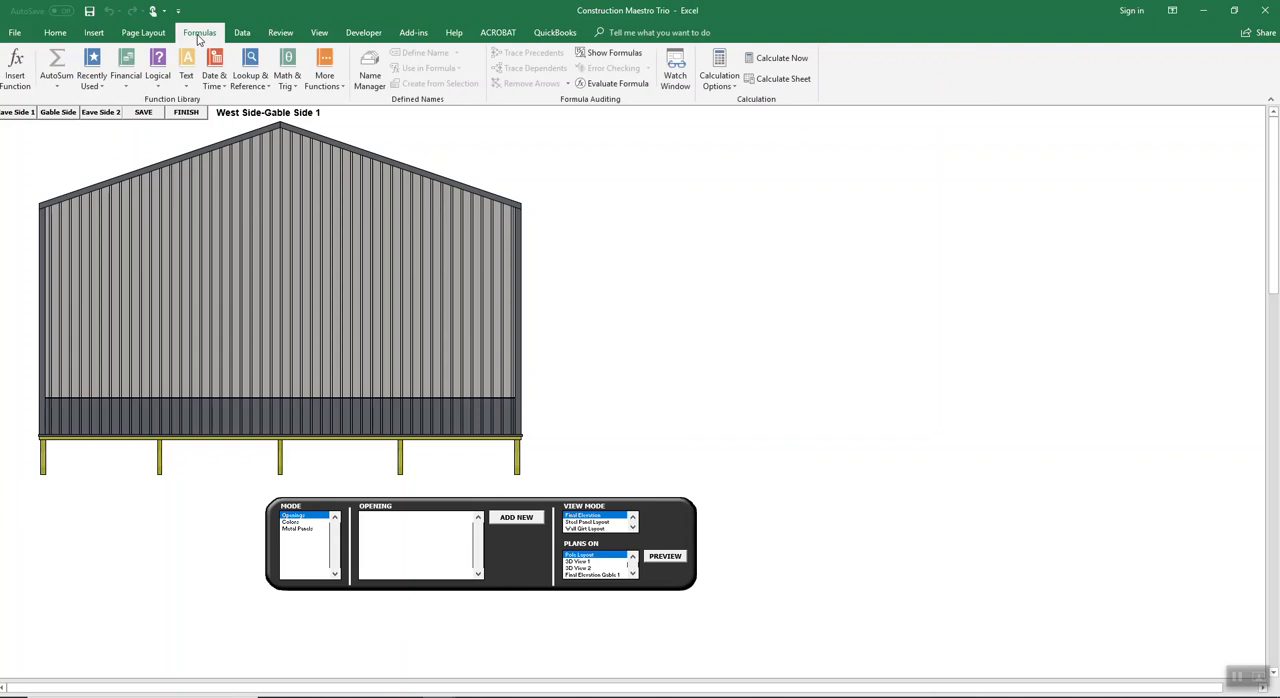
click(100, 36)
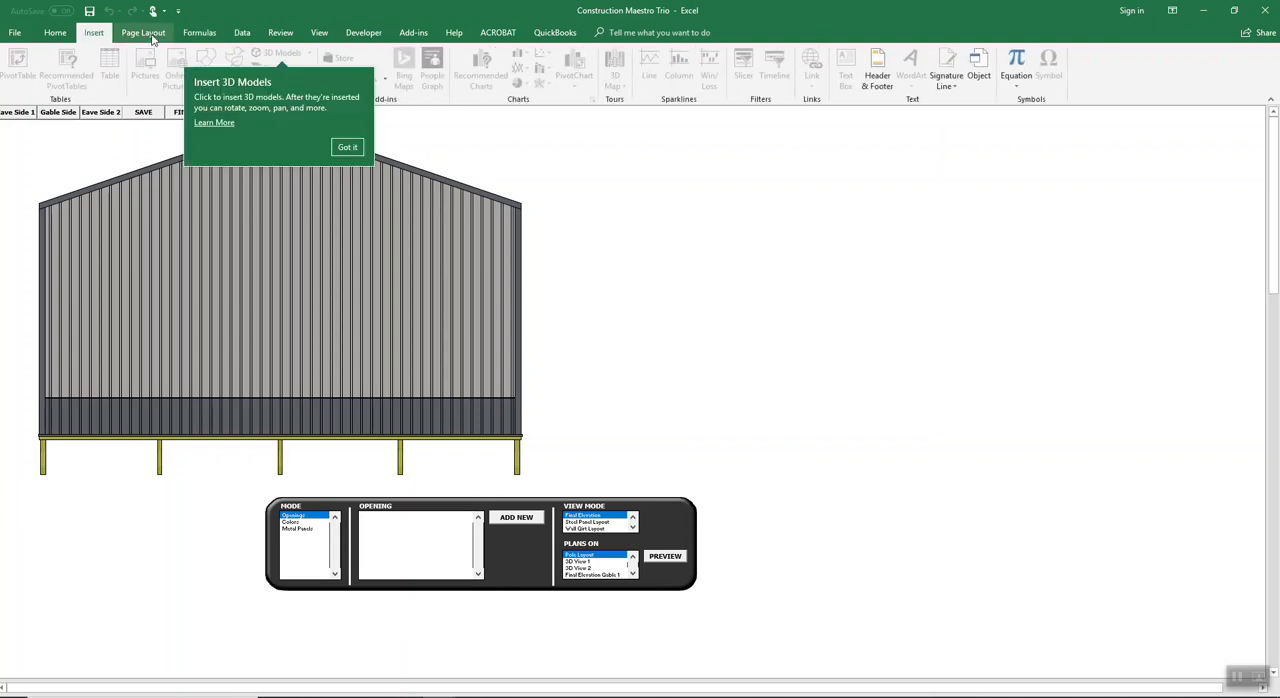
click(150, 36)
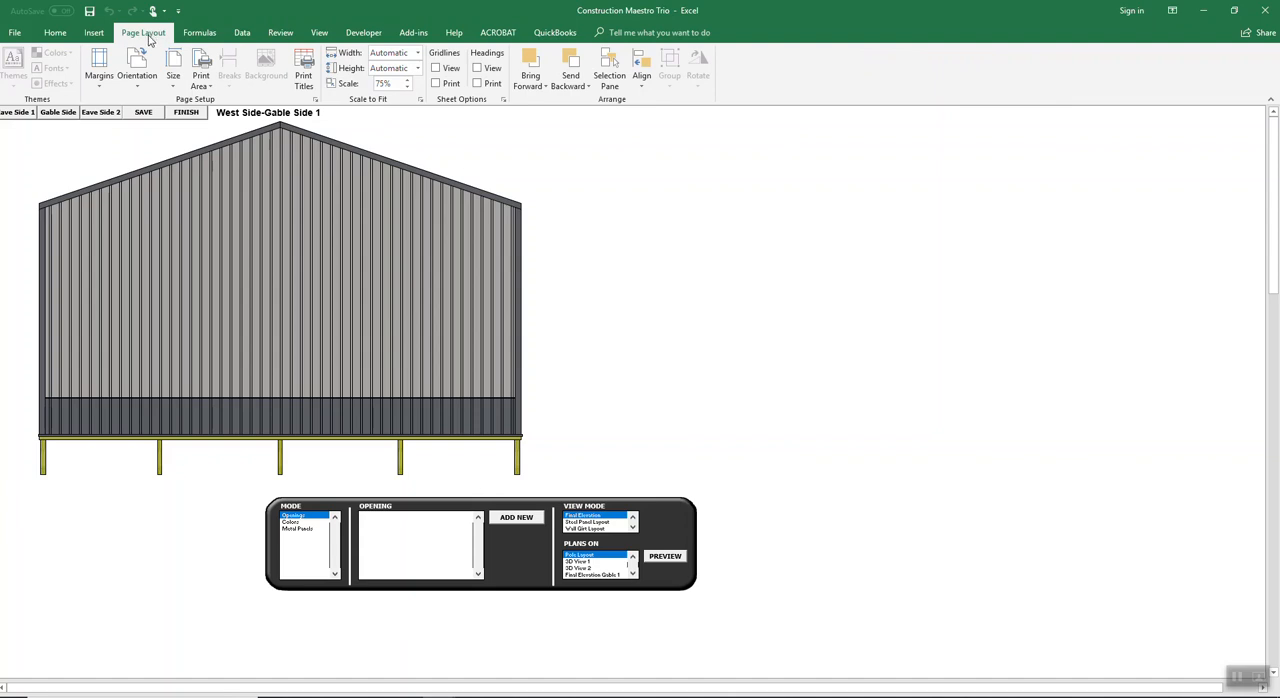
click(413, 33)
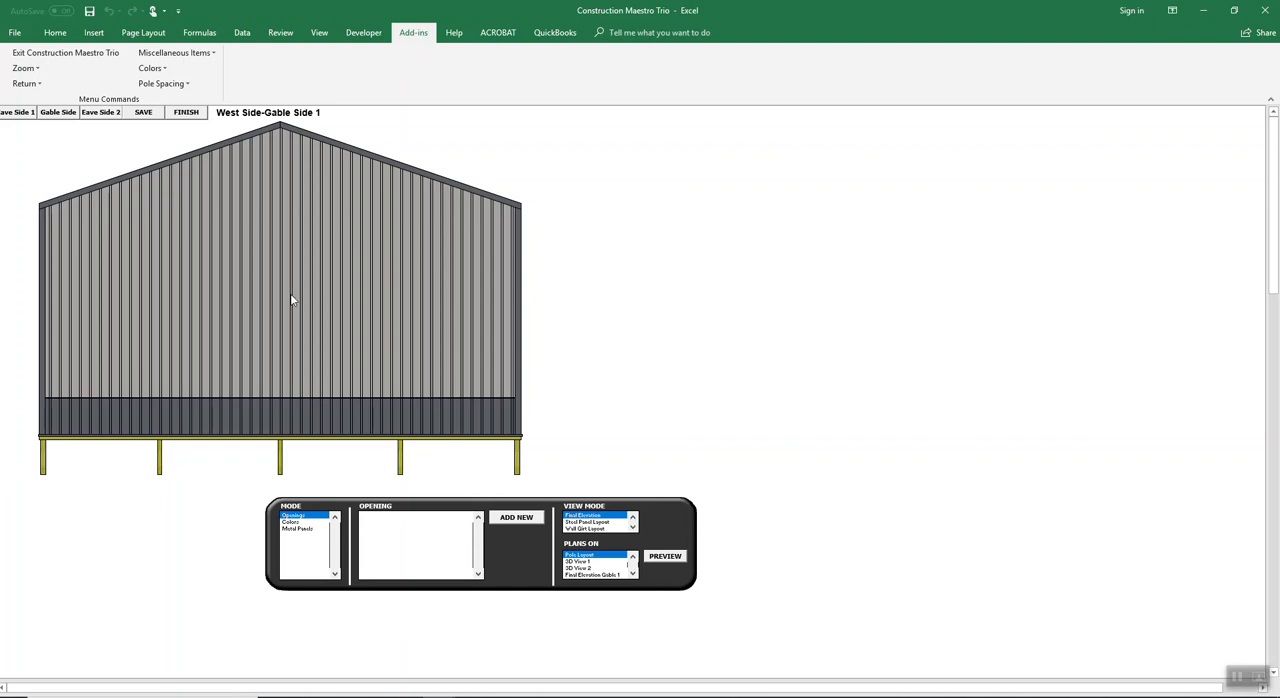
Step: Add a new opening on the west gable wall: a right-hand Generic 3/0 9-Lite service door, 36 in x 6 ft 8 in, with Entry Lockset
click(516, 520)
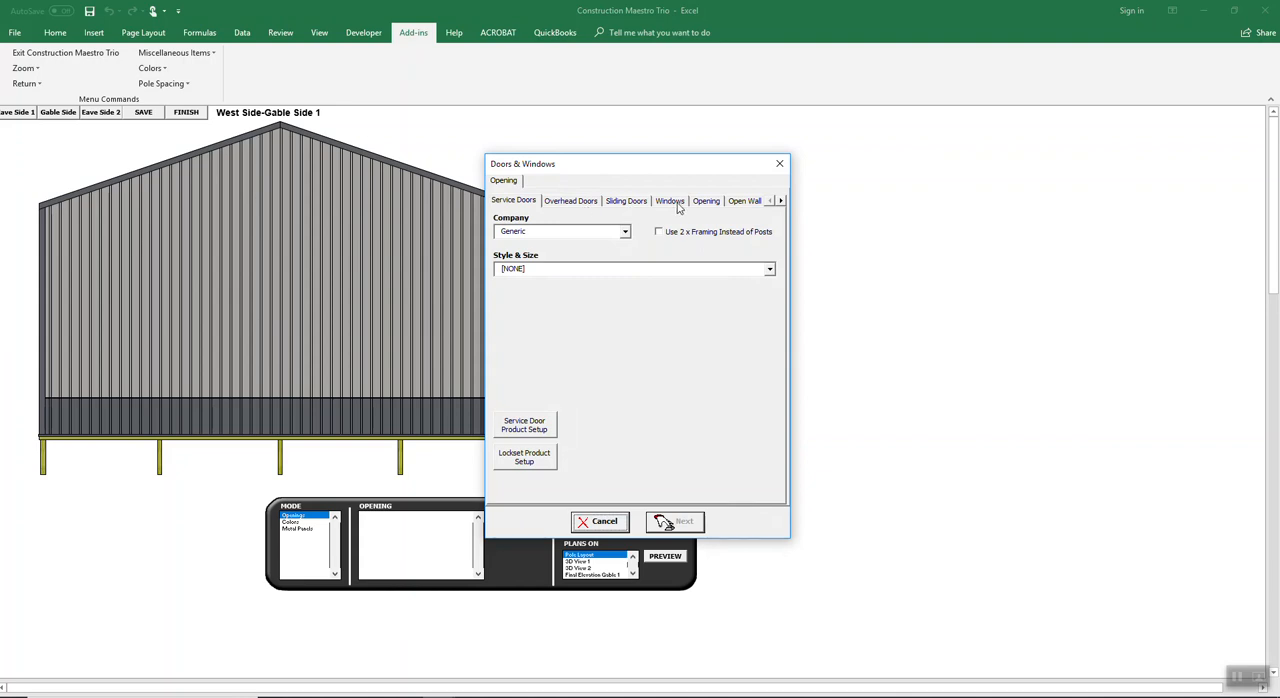
click(781, 201)
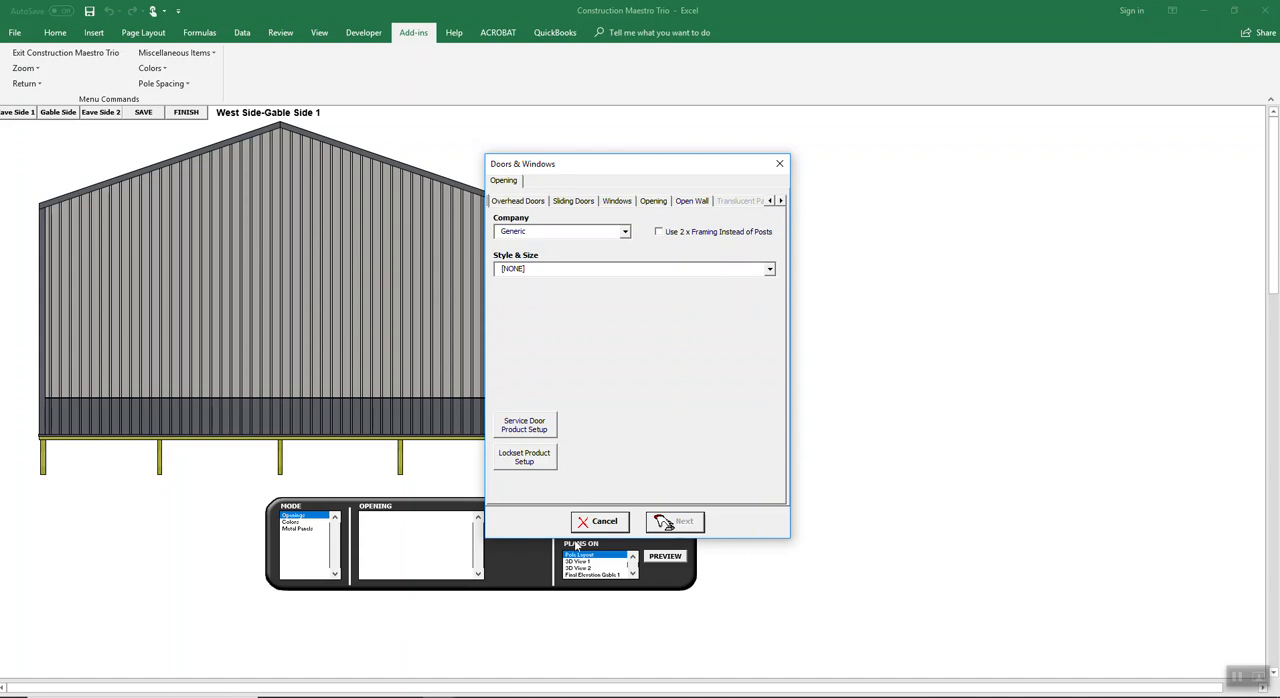
click(770, 201)
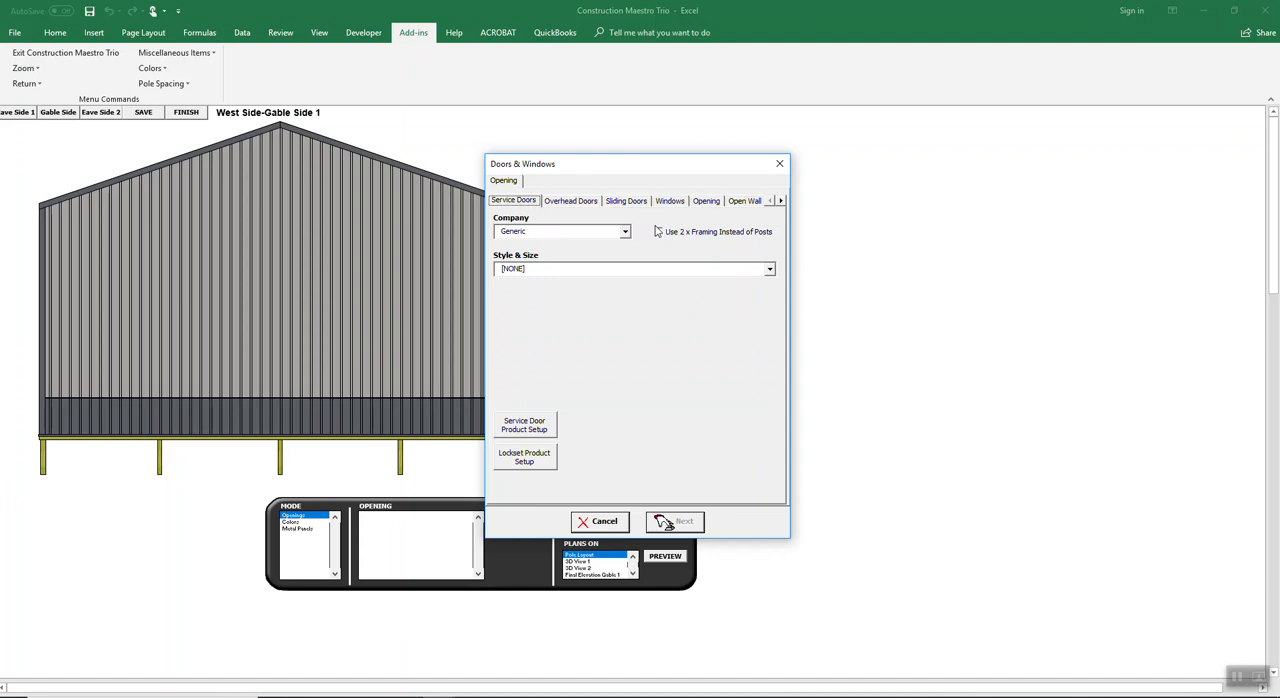
click(768, 268)
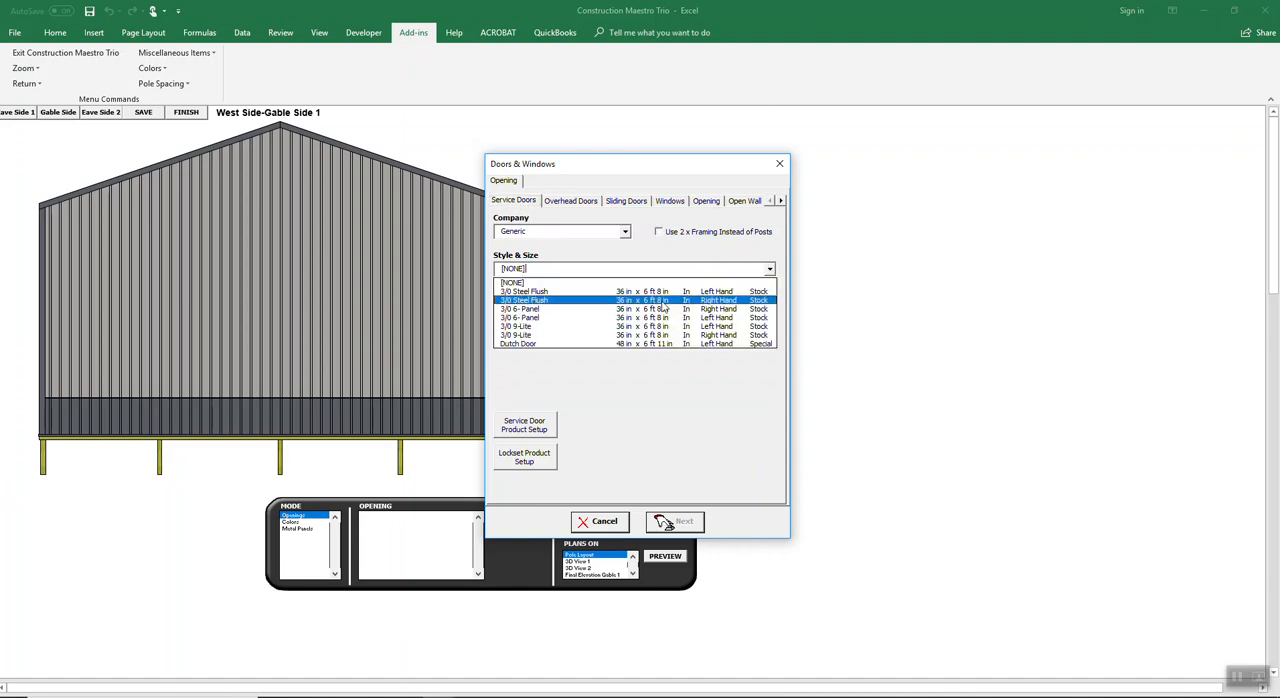
click(672, 336)
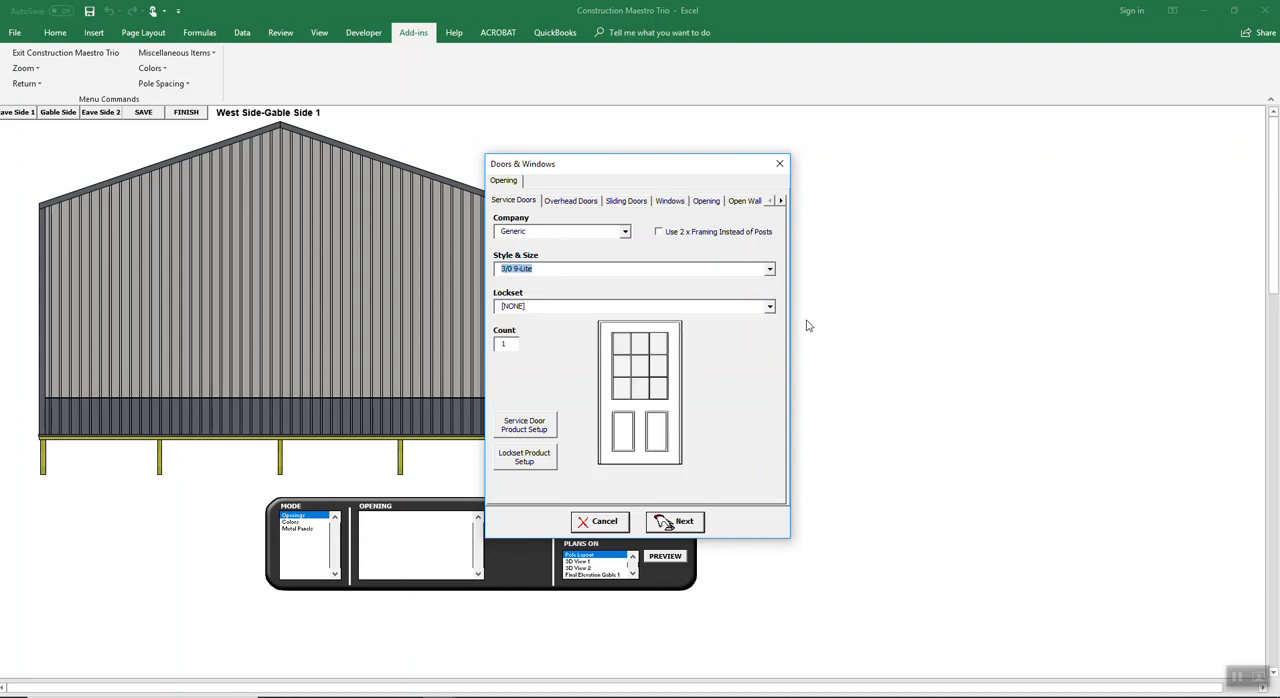
click(770, 308)
click(703, 330)
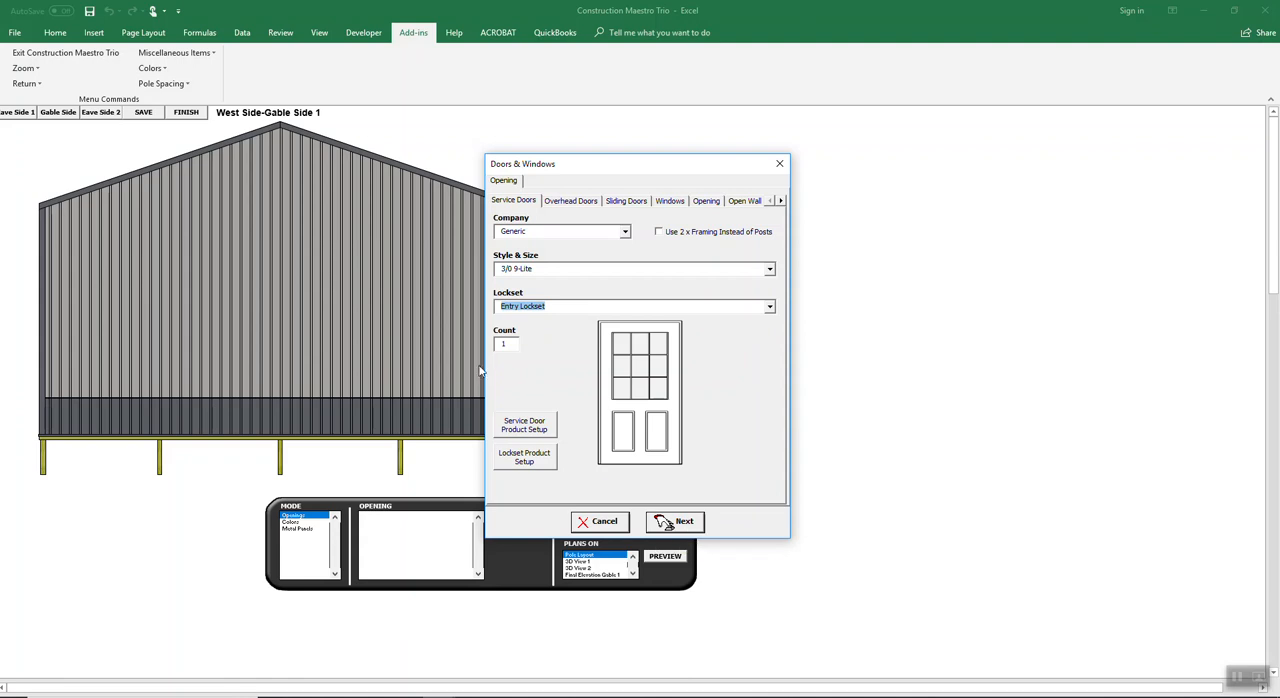
Step: Accept the Ohio Timberland 3 Ply 4.5 x 5.25 opening poles and place the service door on the wall
click(668, 521)
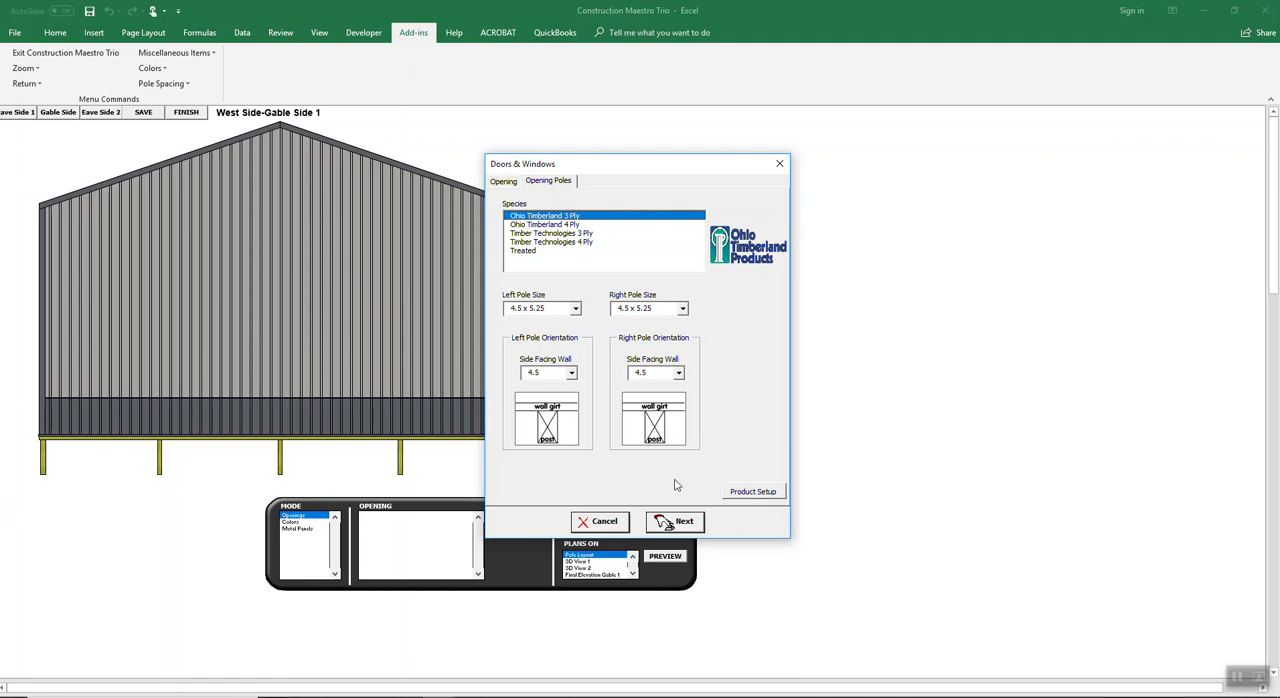
click(680, 525)
click(685, 524)
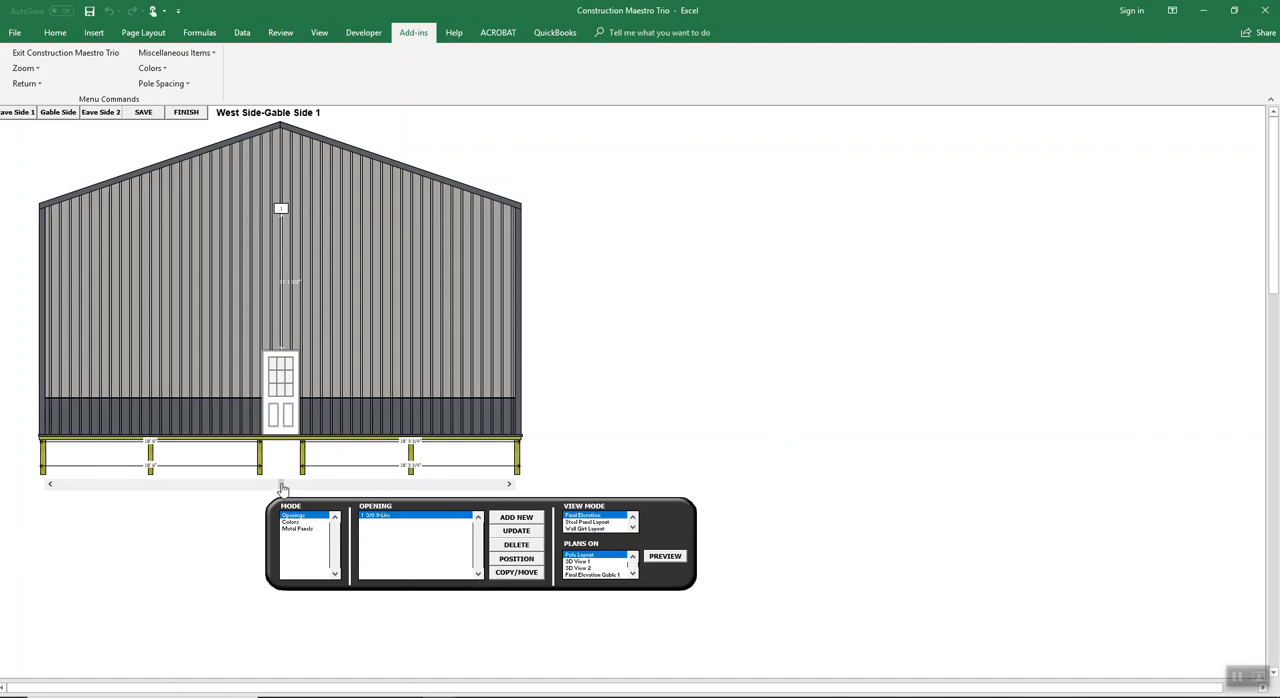
Step: Slide the service door along the west gable to its right corner, replacing the opening's right pole with the structure's right corner pole
click(487, 484)
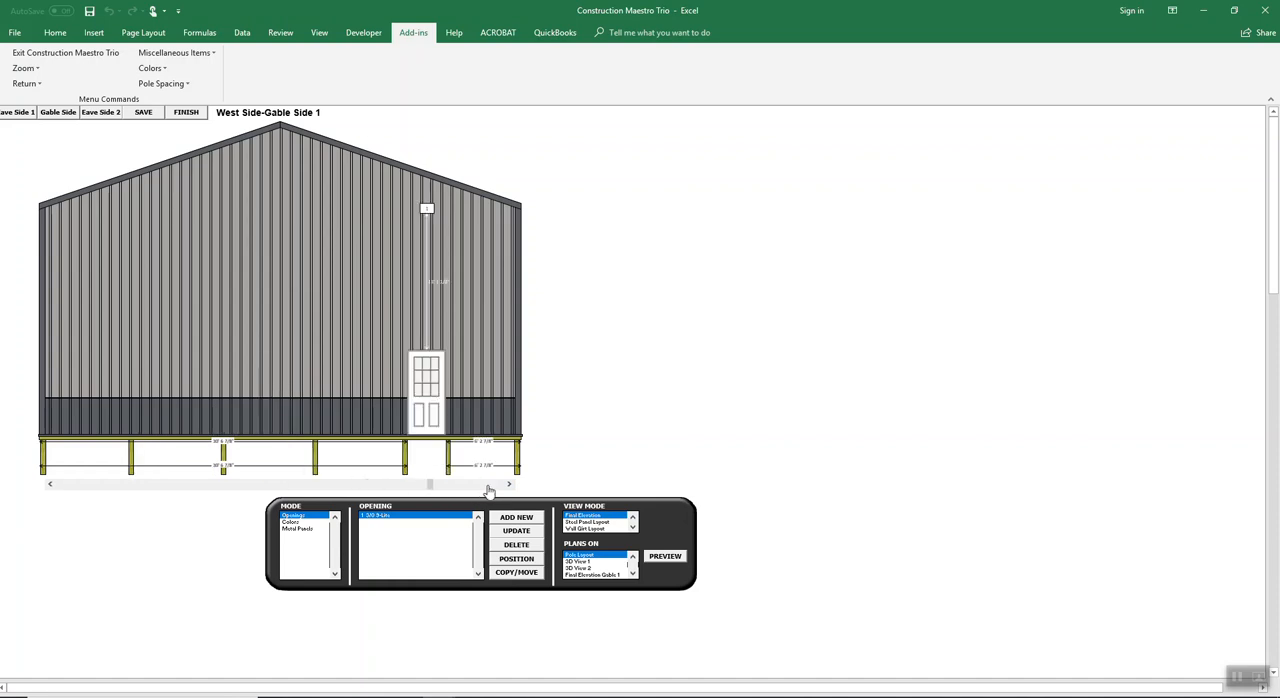
click(488, 486)
click(430, 486)
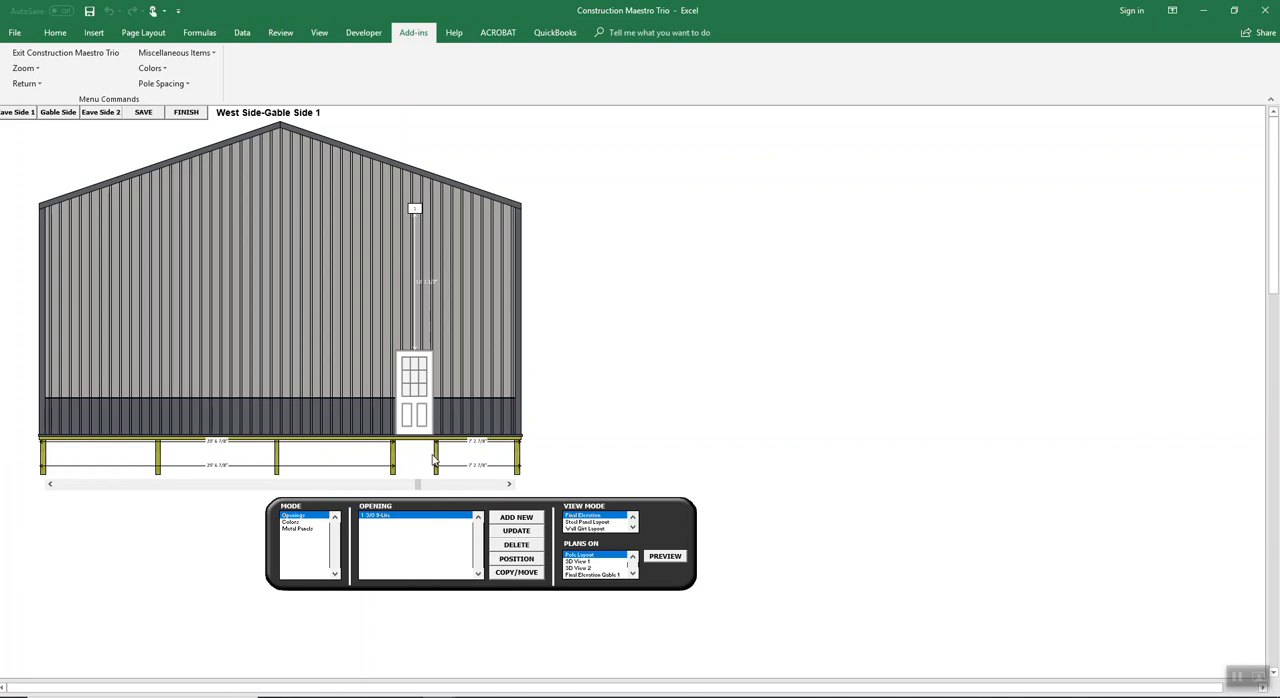
click(466, 488)
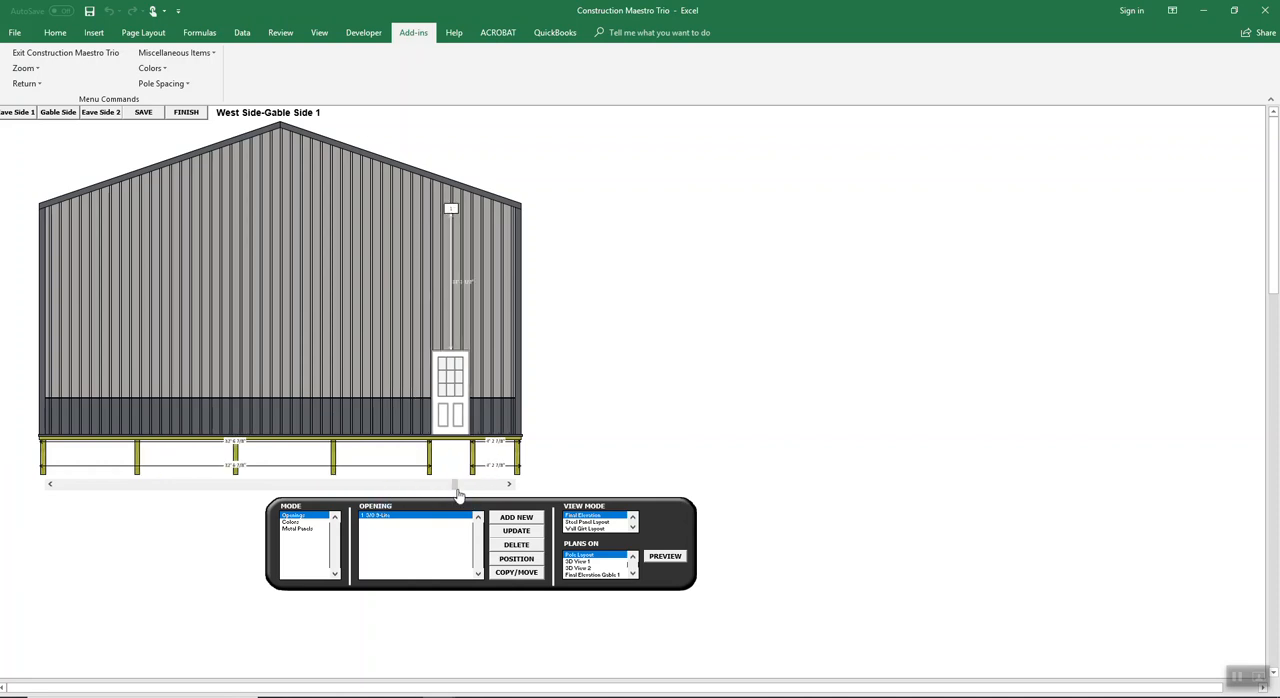
drag(495, 487, 520, 487)
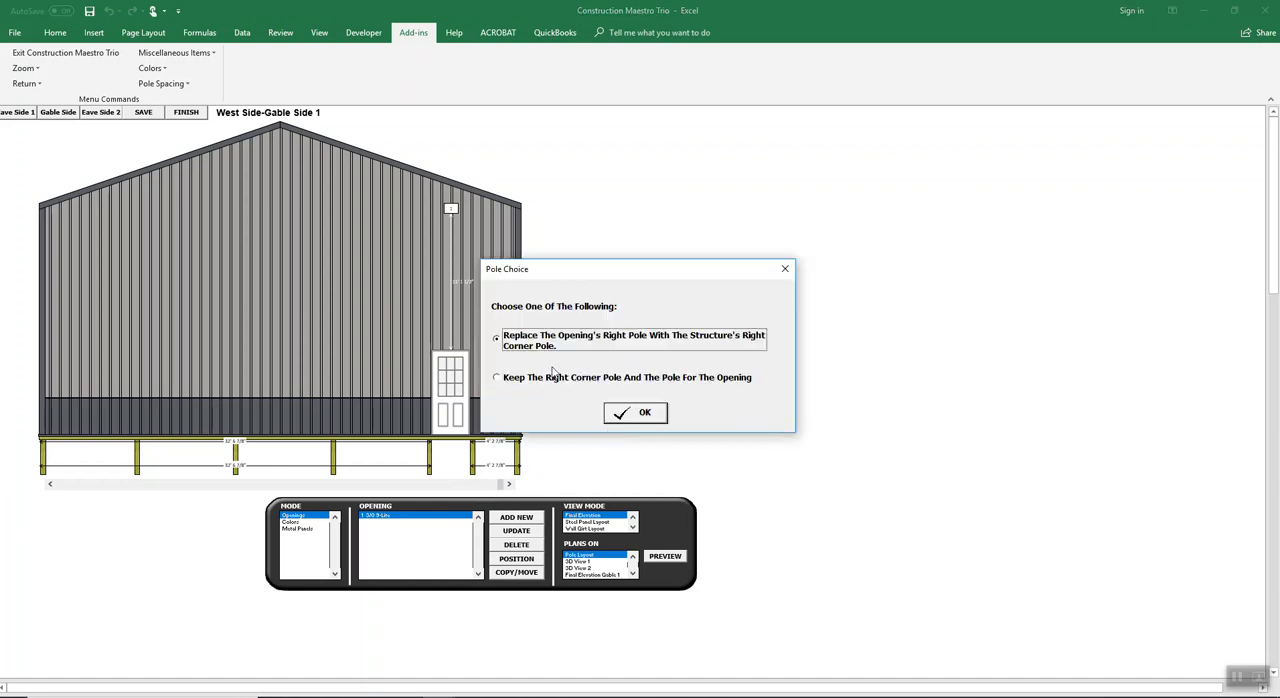
click(643, 416)
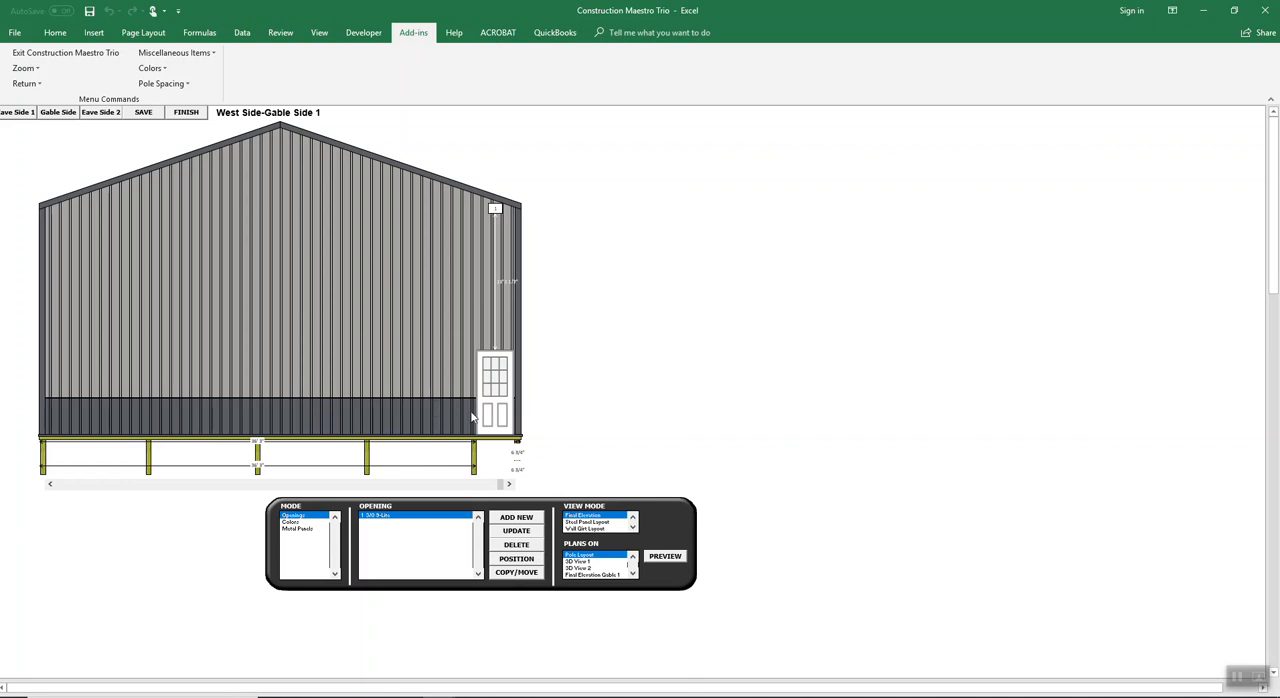
Step: Position the service door 2 ft from the right side of the building
click(533, 563)
click(614, 360)
click(592, 377)
click(586, 390)
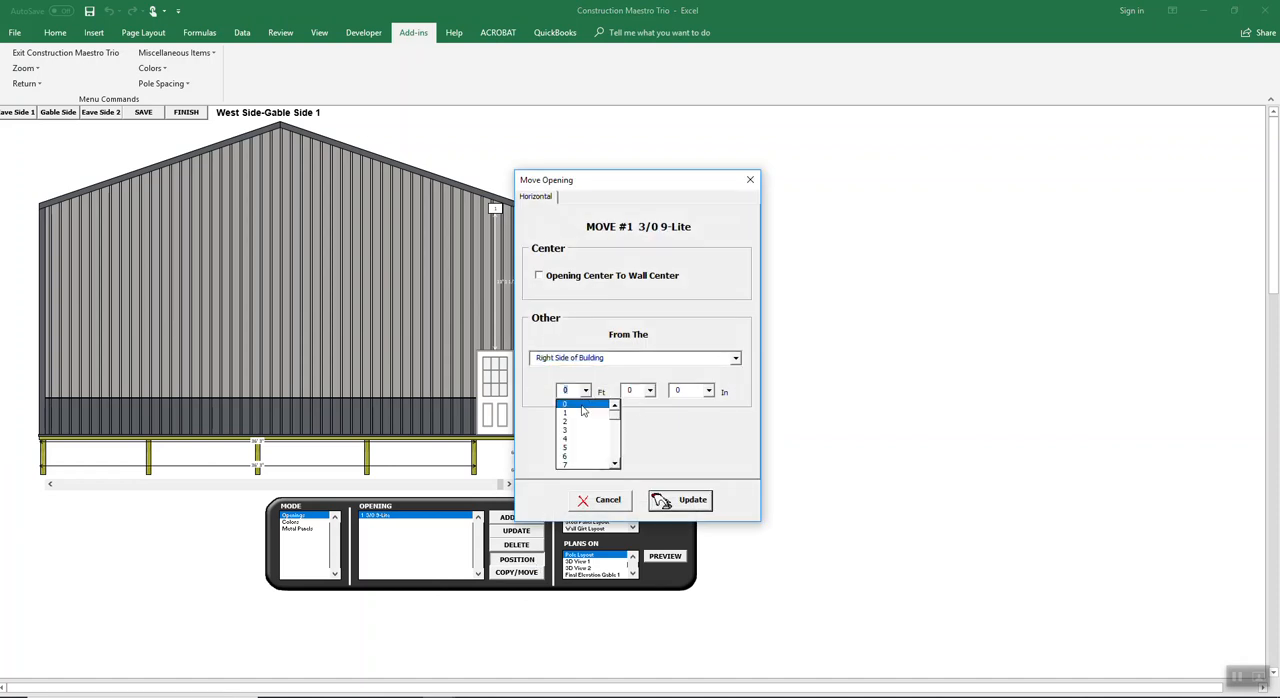
click(578, 420)
click(683, 500)
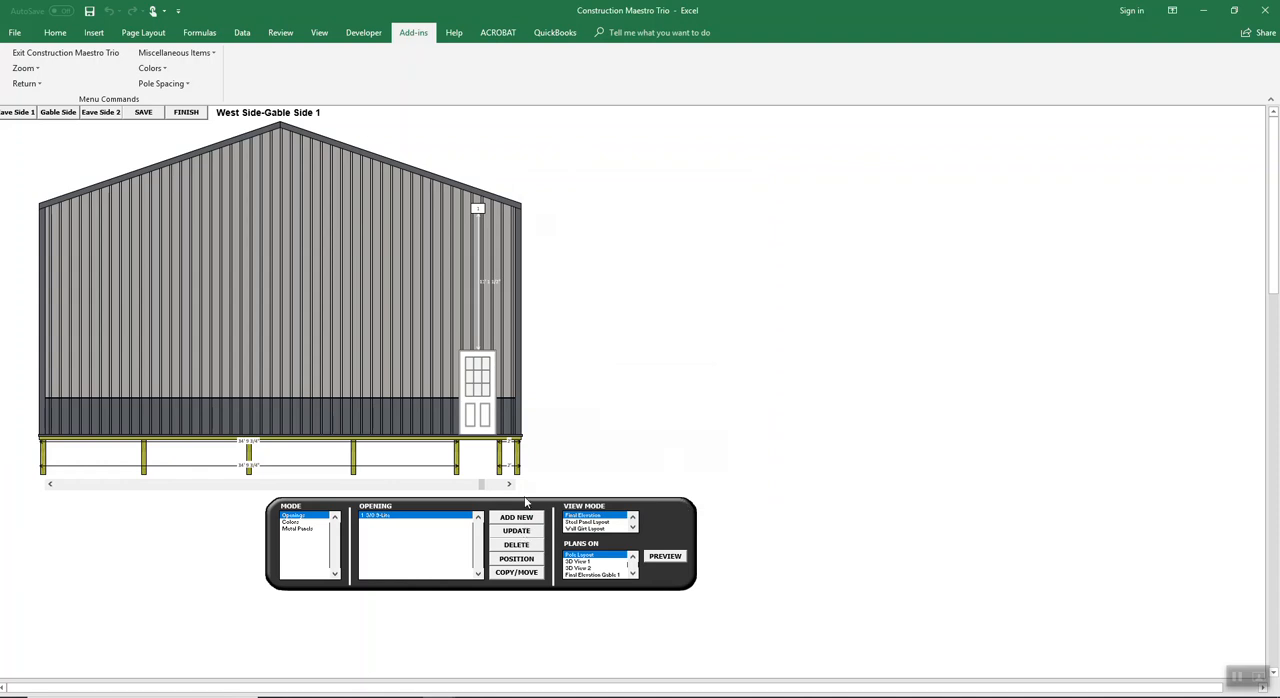
Step: Update the service door to use 2 x framing instead of posts
click(515, 531)
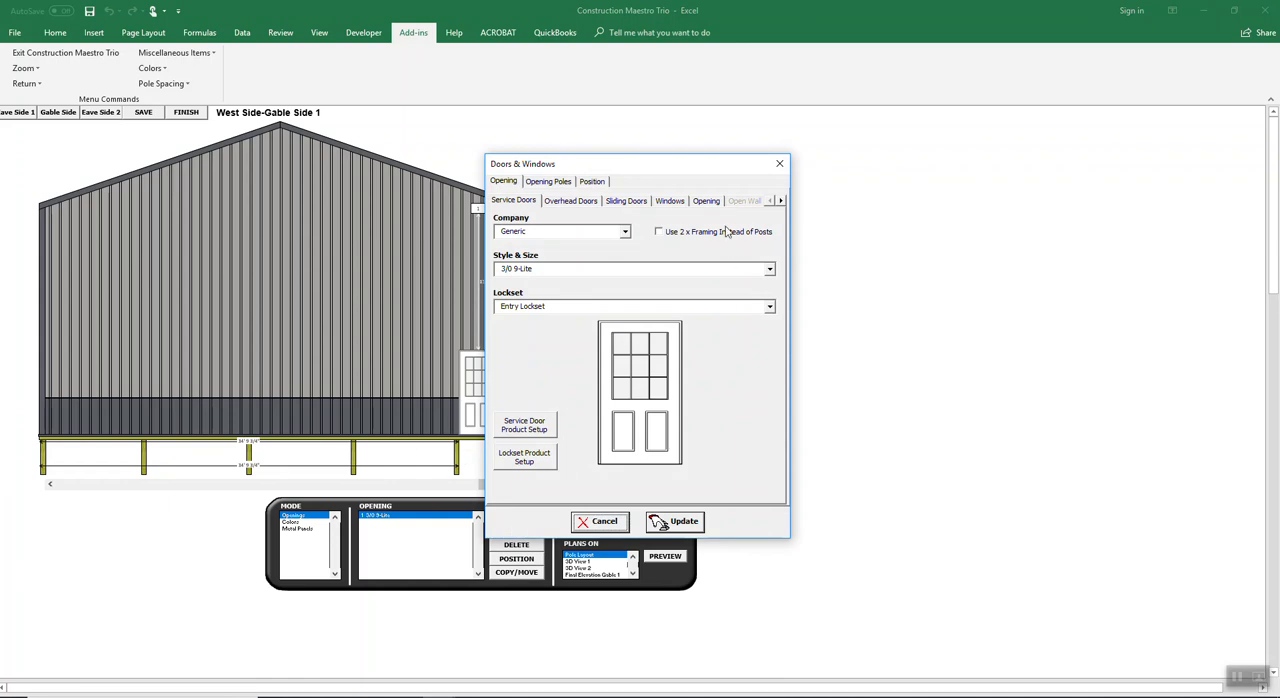
click(677, 232)
click(675, 521)
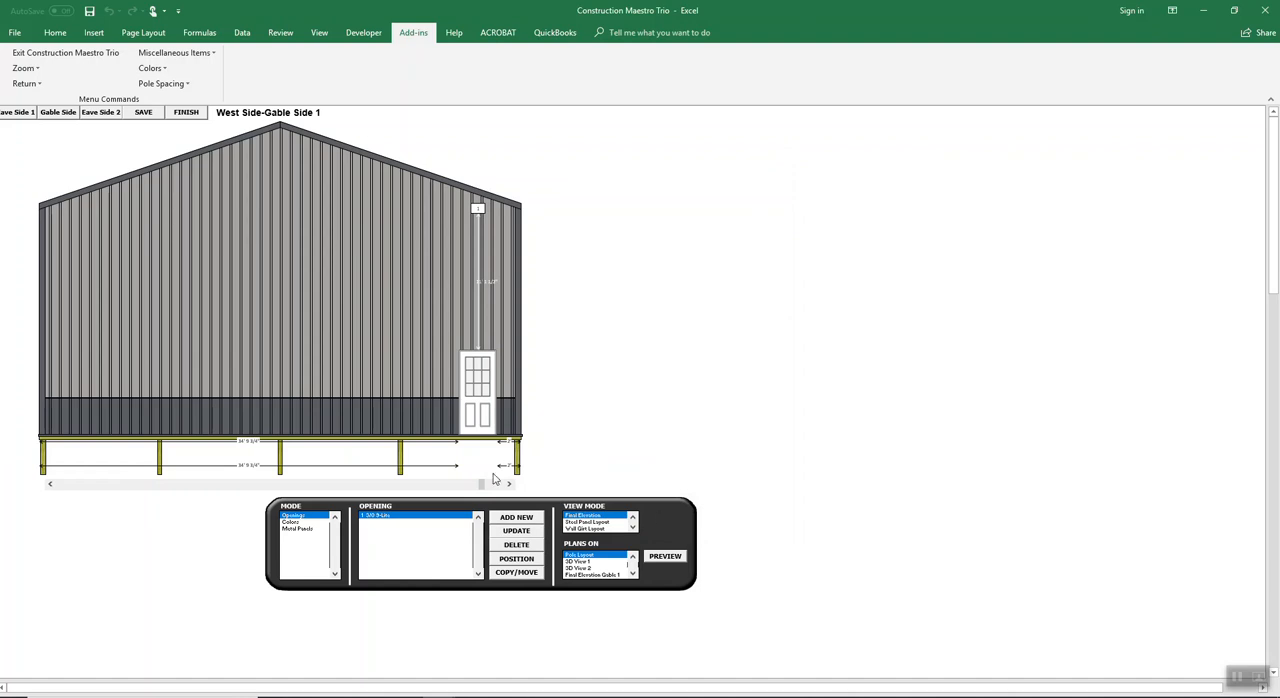
Step: Slide the service door along the west gable between the poles, leaving it about 4 ft from the wall's right corner
click(356, 487)
click(344, 489)
click(303, 488)
click(223, 488)
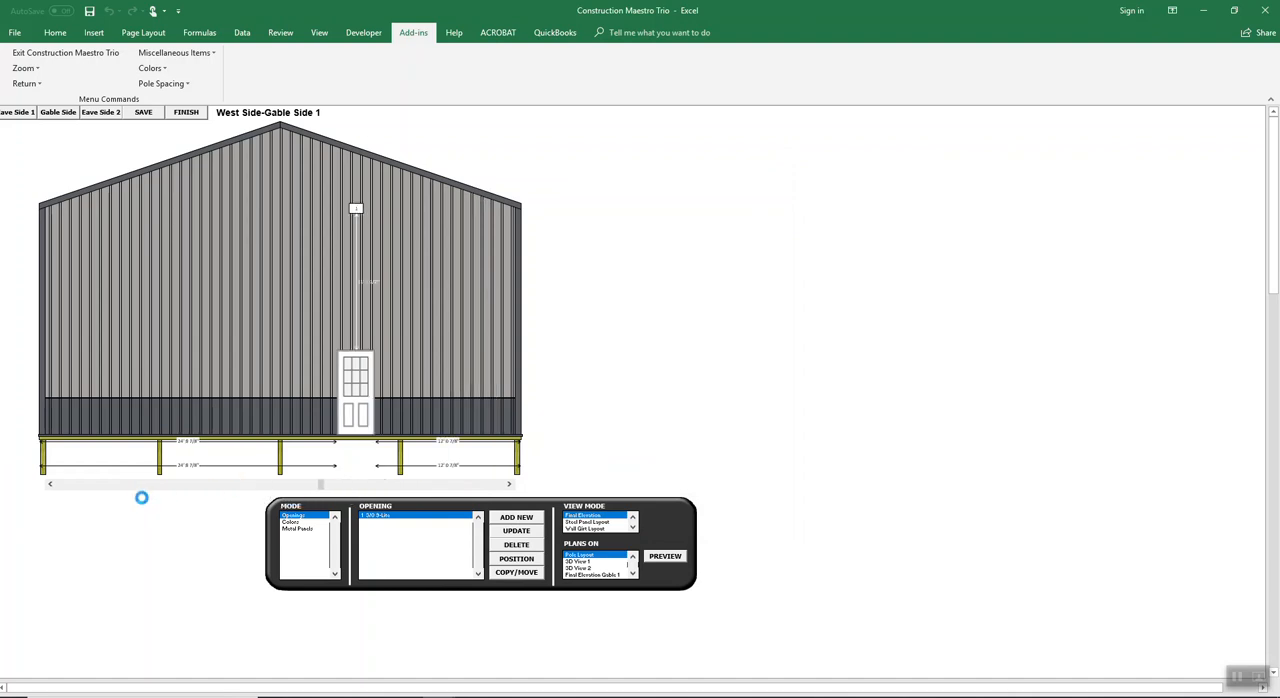
click(316, 487)
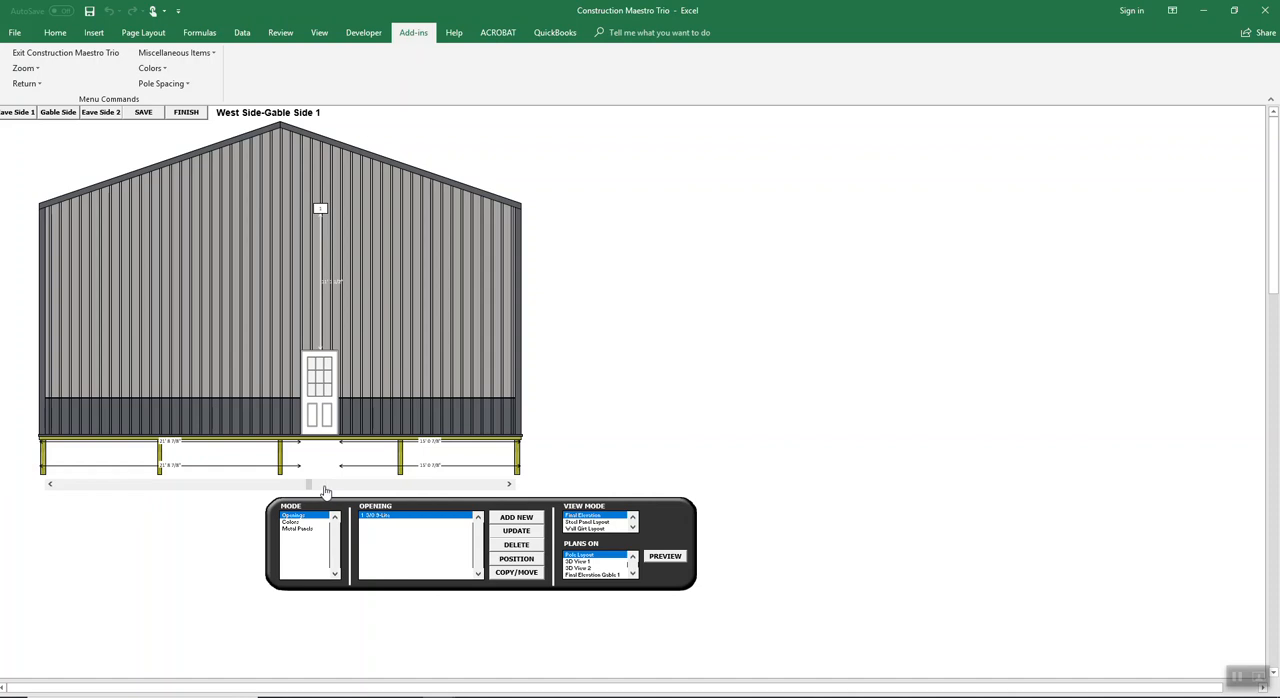
click(447, 487)
click(324, 487)
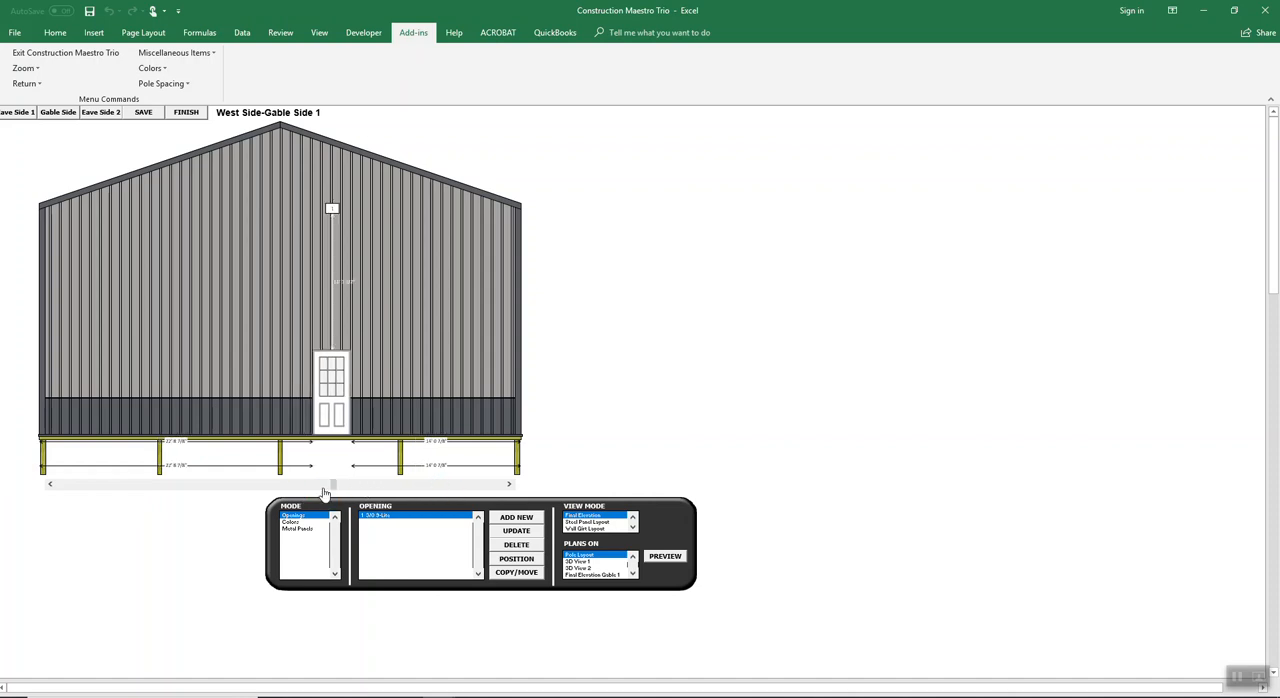
drag(332, 487, 455, 486)
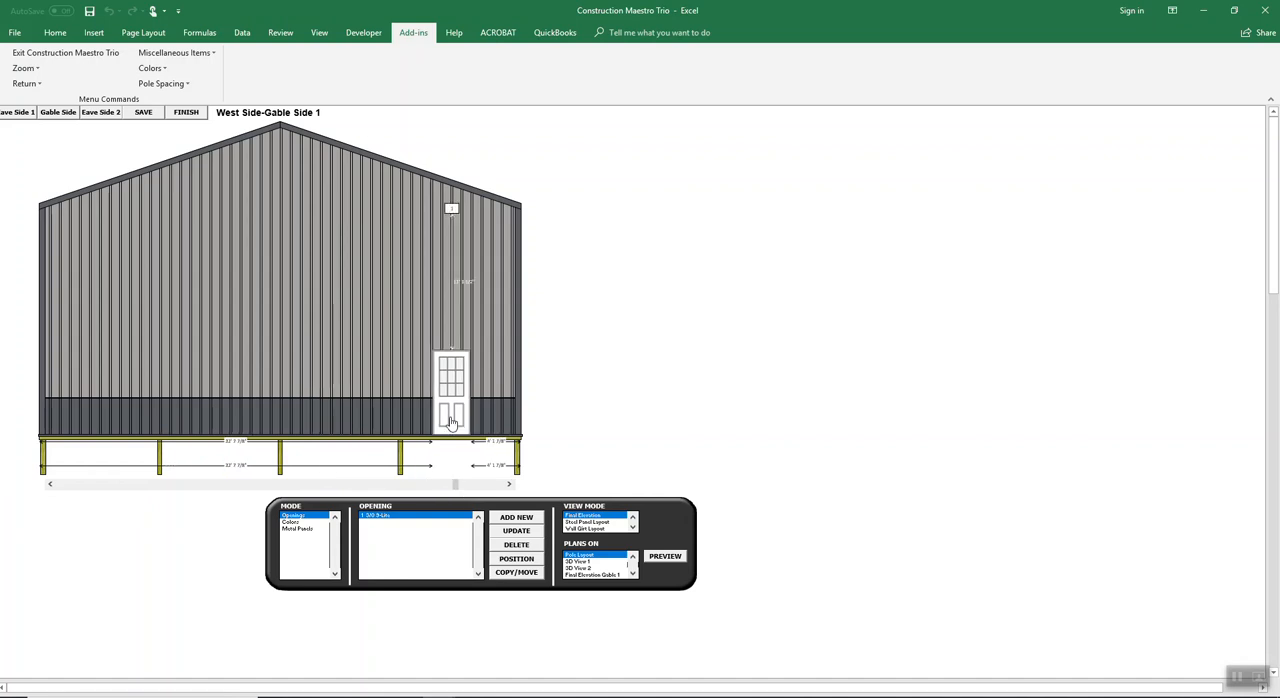
Step: On the North Side-Eave Side 1 elevation, add a Generic 4/0 X 4/0 Vinyl Slider window 30 ft from the building's left side and 7 ft from the finished floor
click(22, 117)
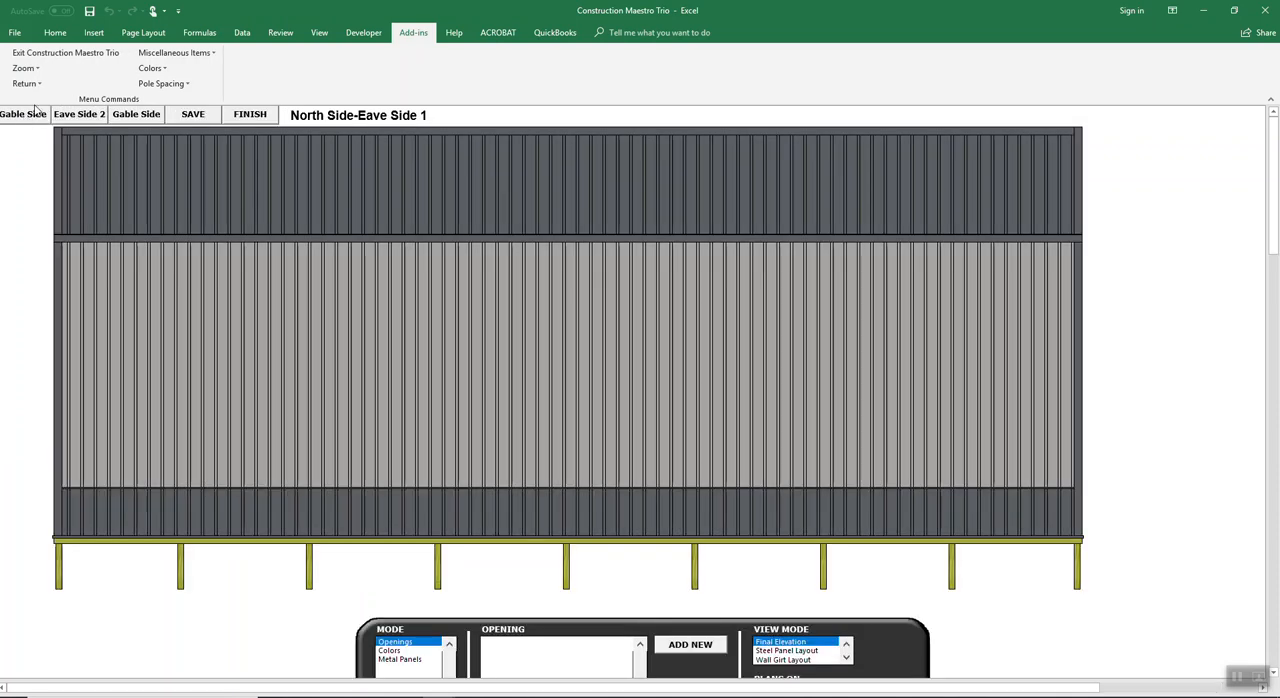
click(24, 68)
click(45, 102)
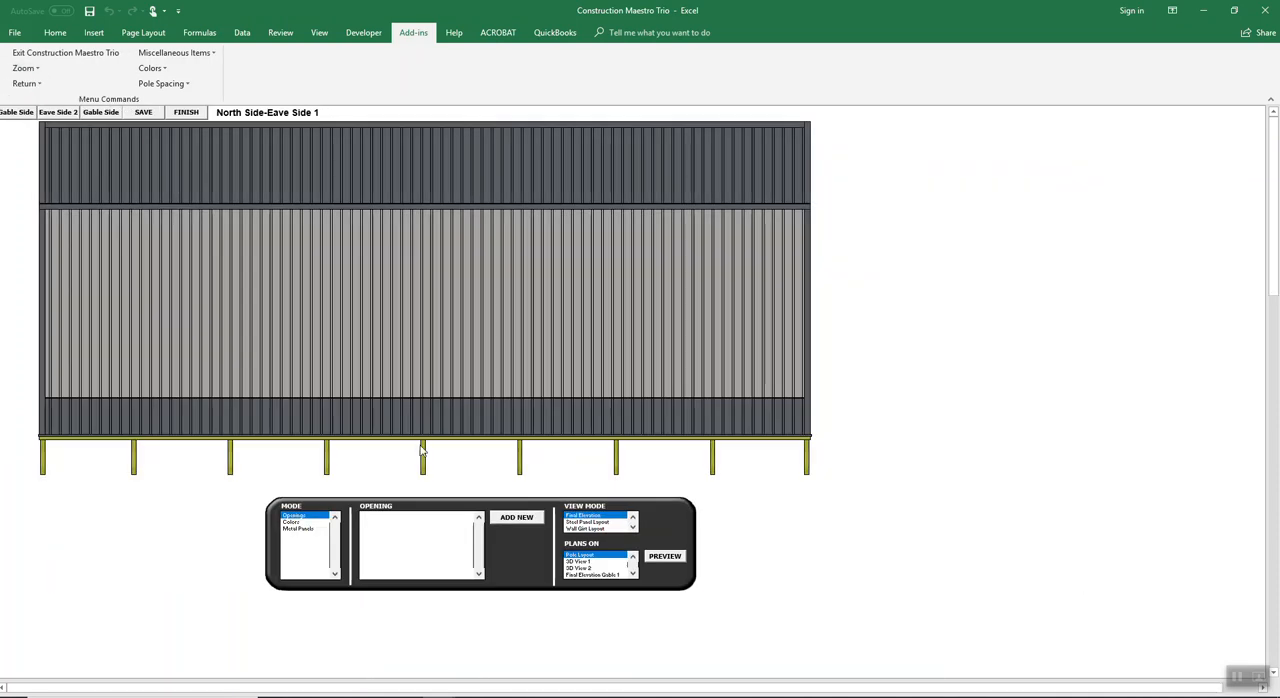
click(510, 518)
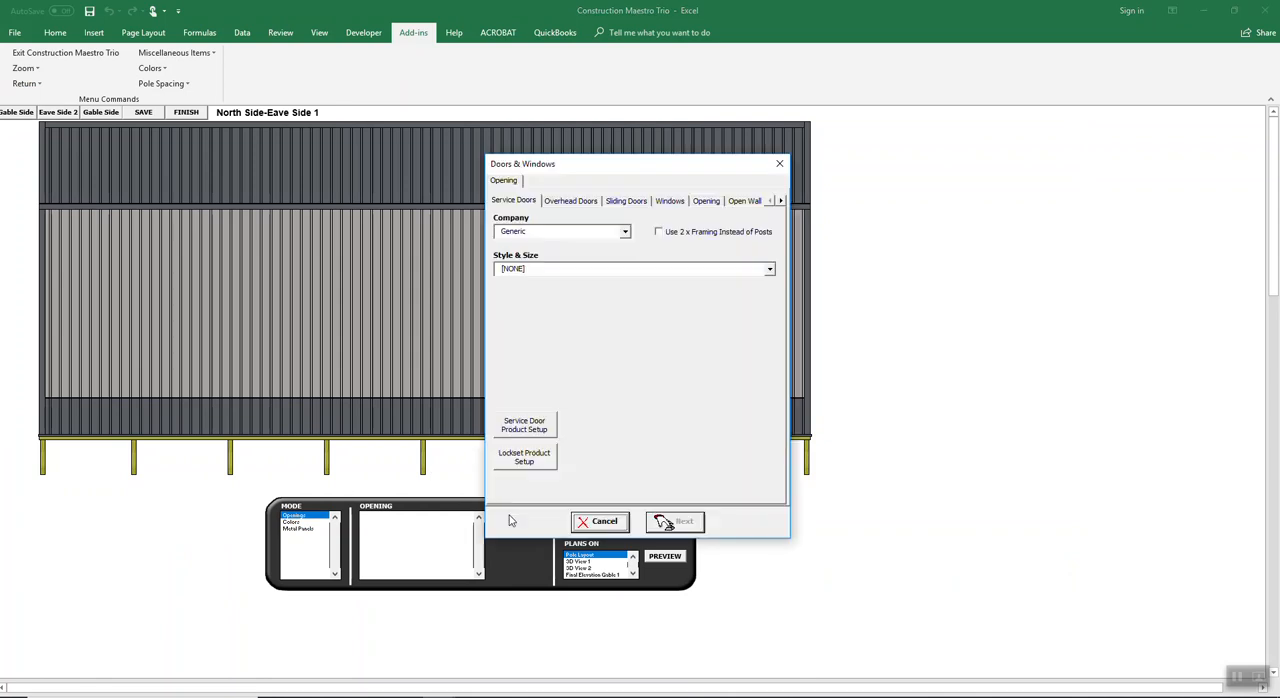
click(680, 203)
click(769, 270)
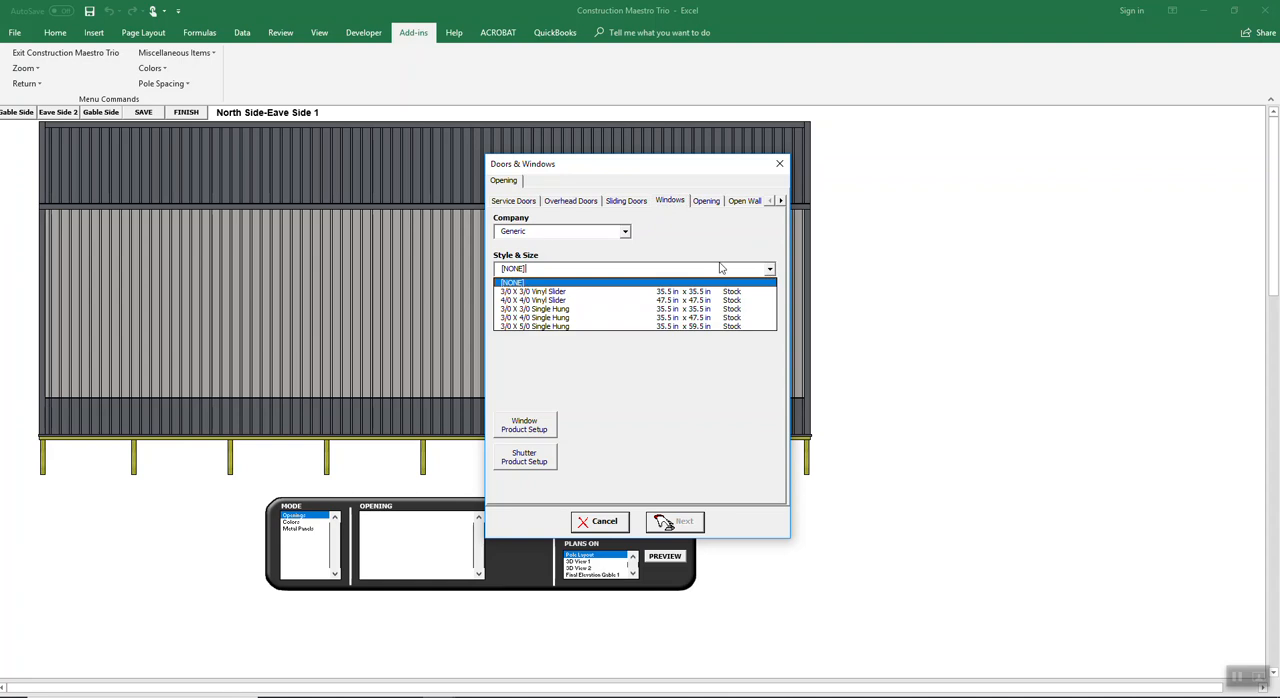
click(550, 300)
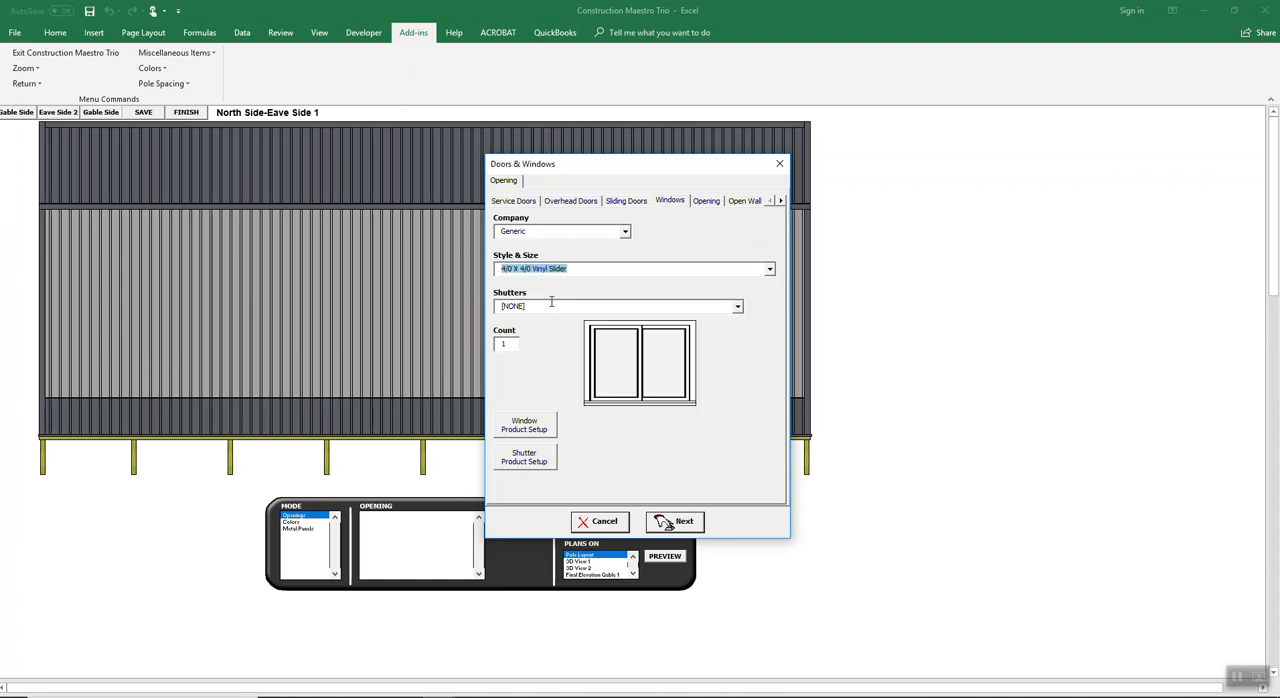
click(664, 524)
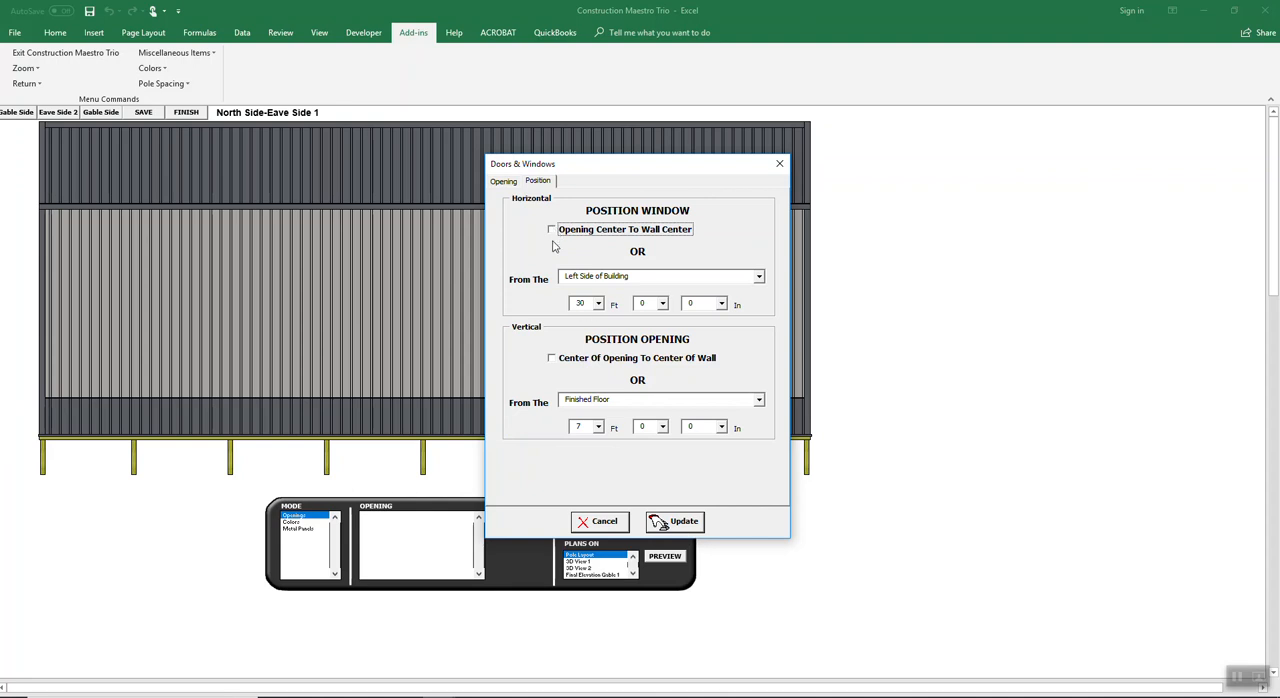
click(667, 525)
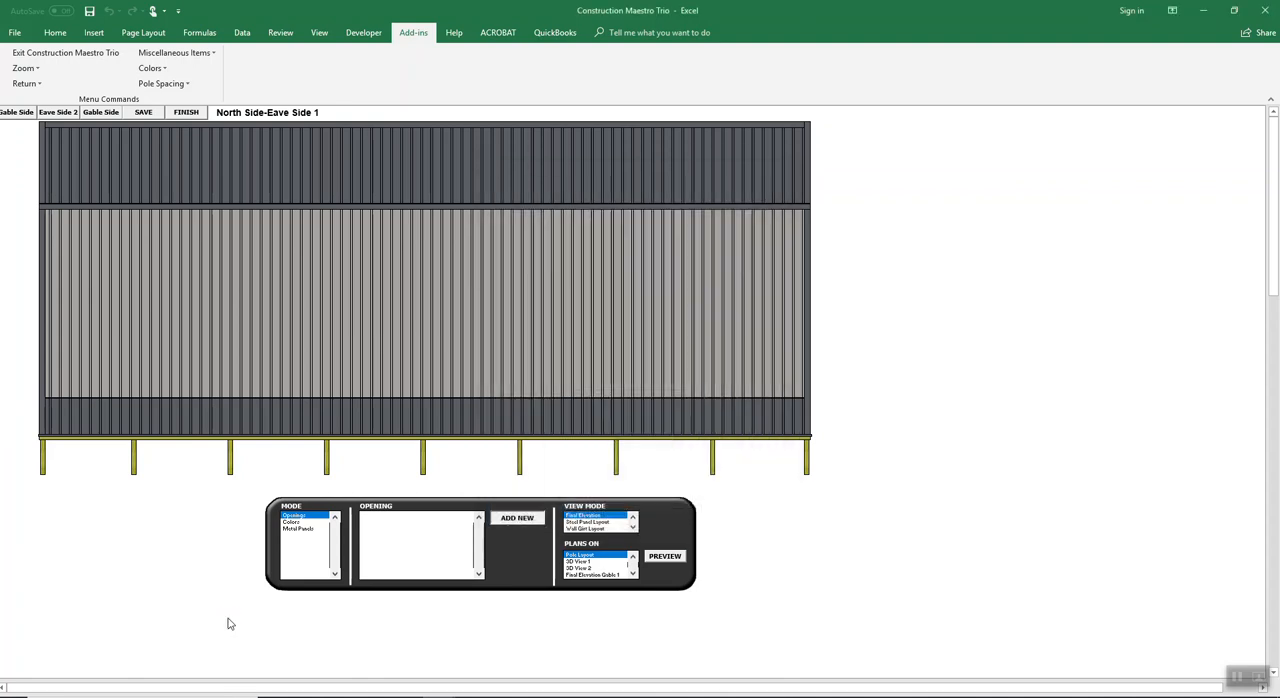
Step: Move the slider window to about 10 ft from the north wall's left corner and lower it to about 3 ft above the floor
click(103, 489)
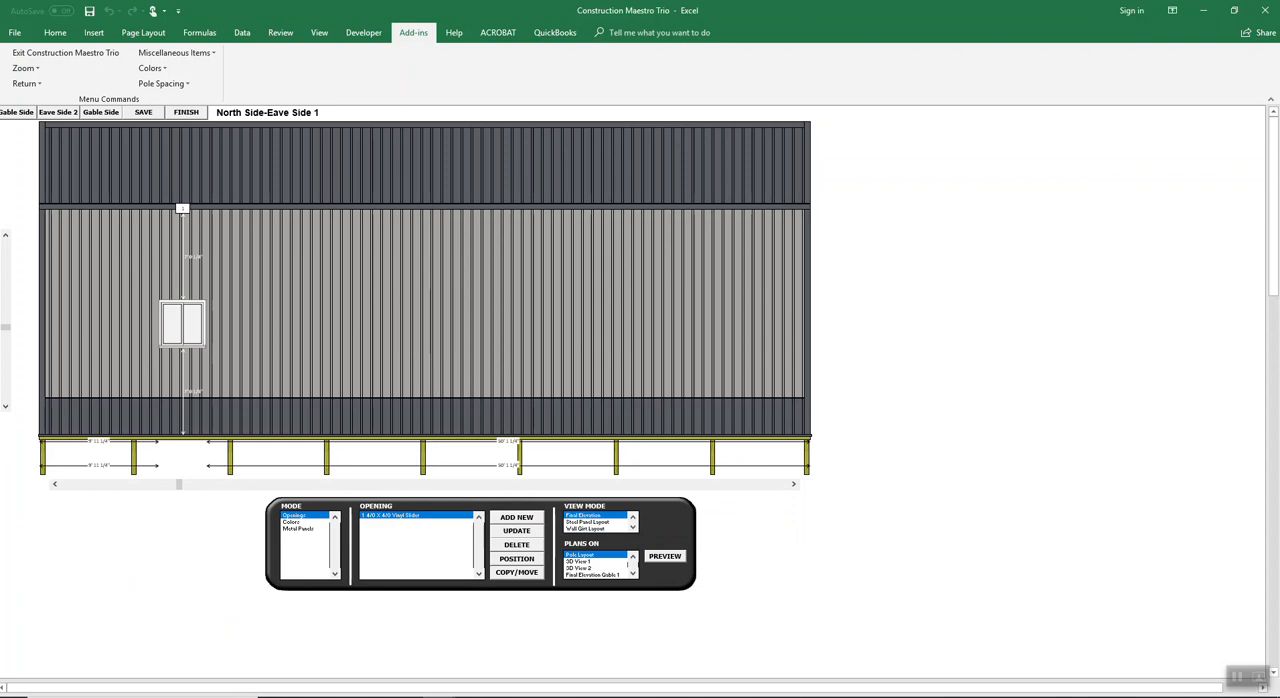
click(7, 381)
click(7, 381)
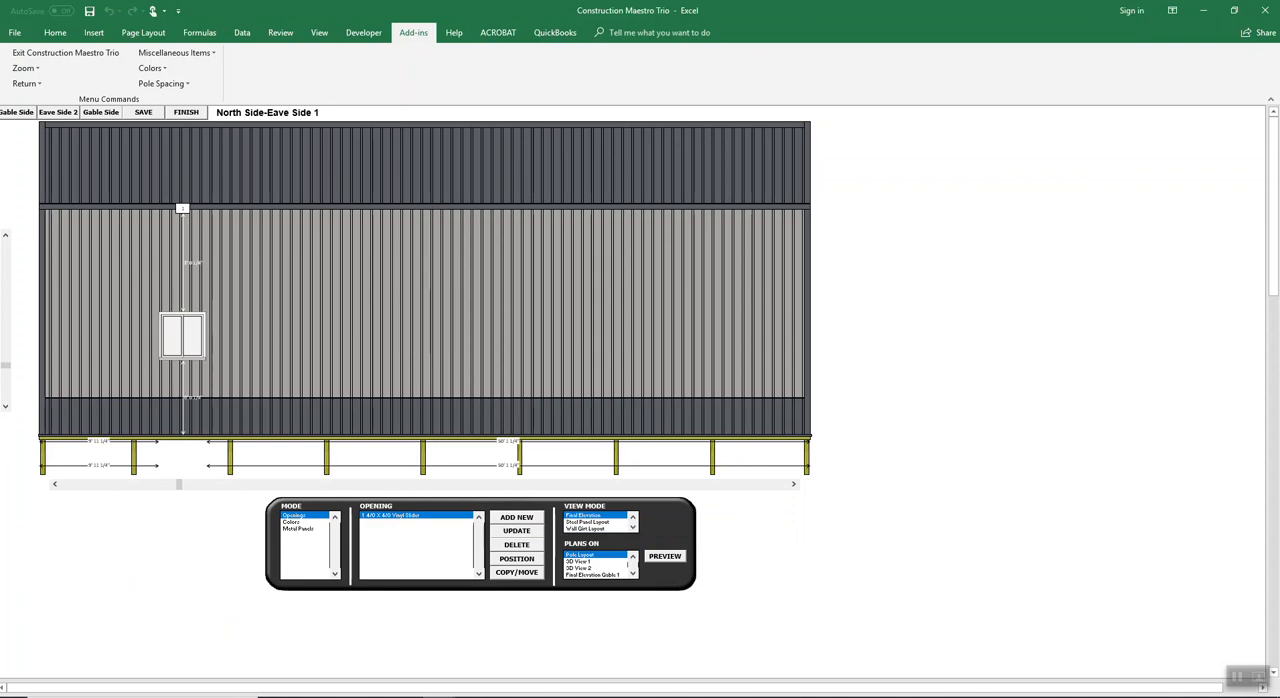
click(8, 330)
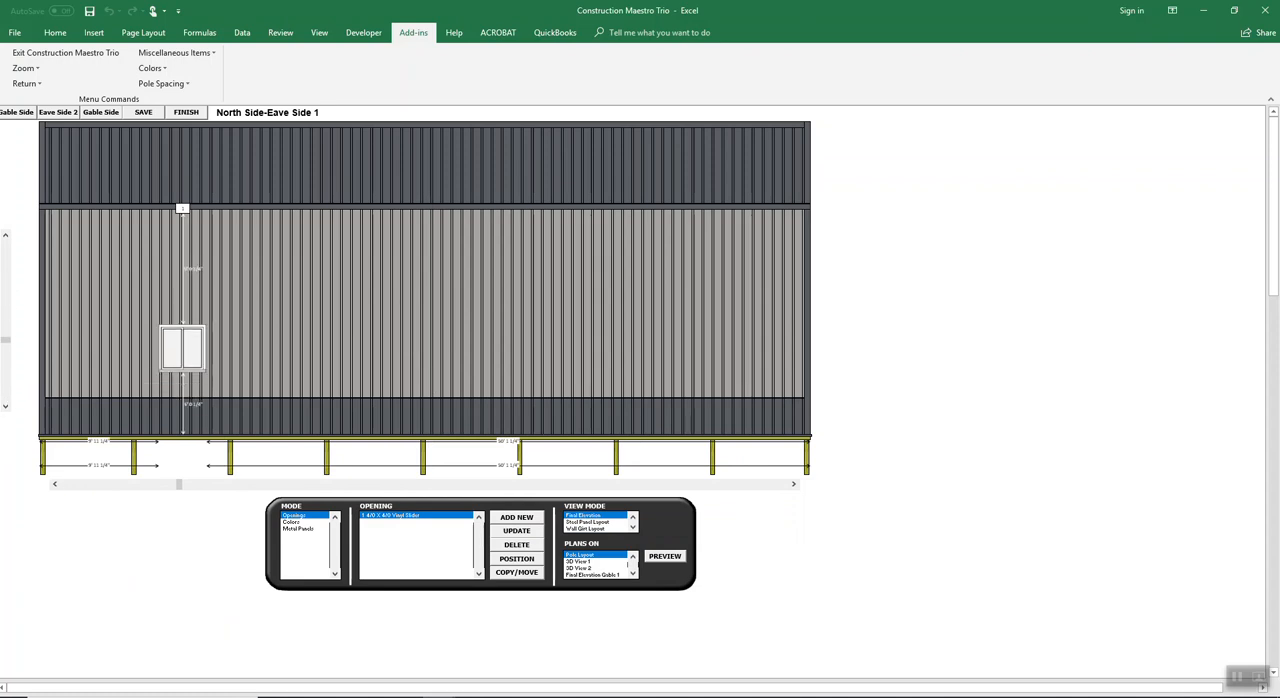
click(7, 385)
click(8, 390)
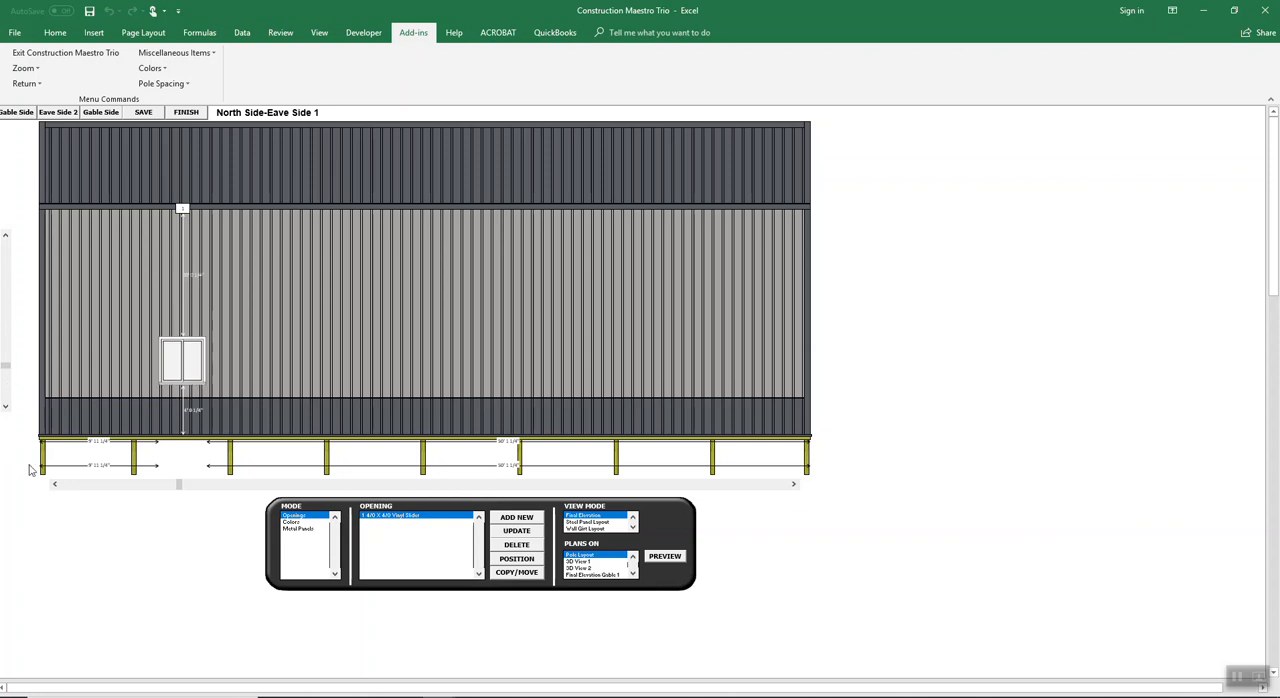
click(8, 392)
click(10, 402)
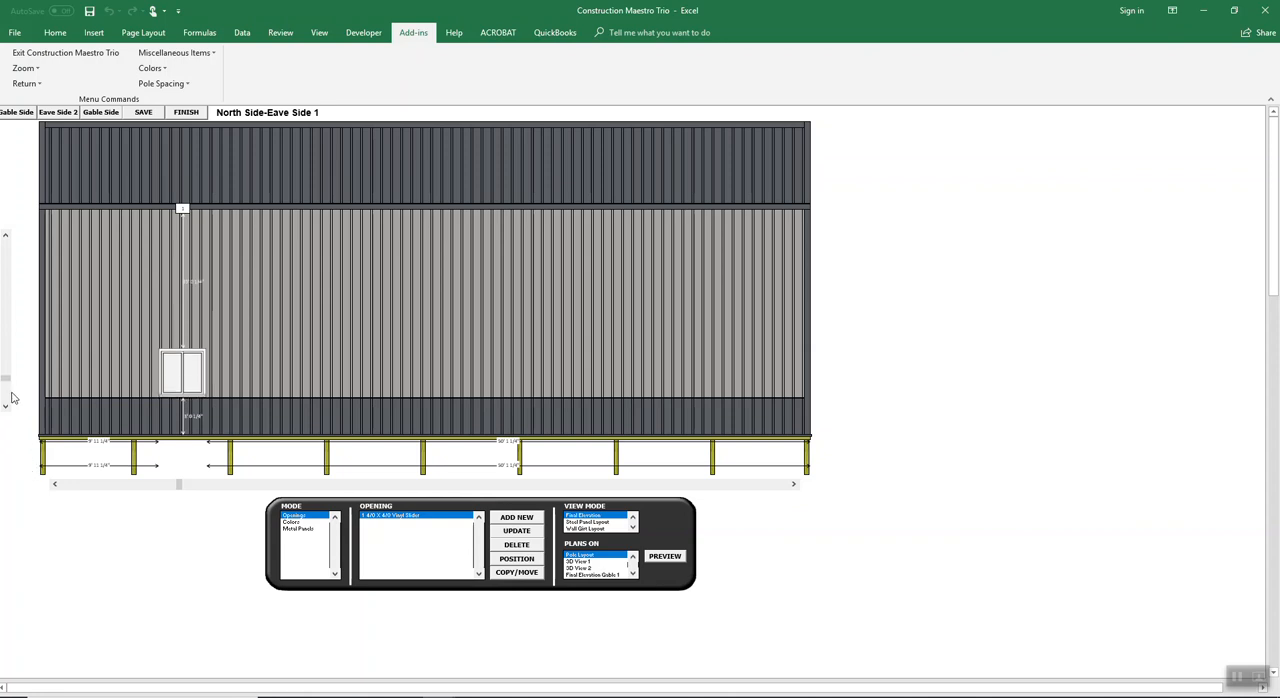
click(6, 406)
click(6, 240)
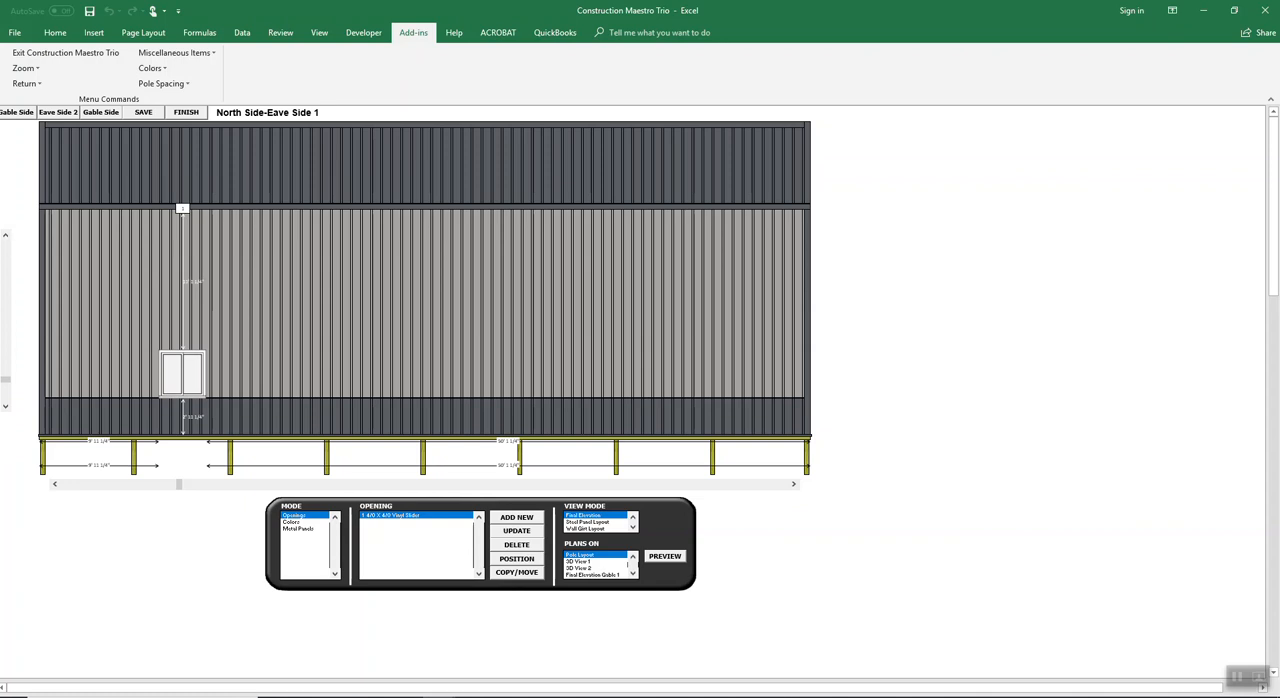
click(6, 241)
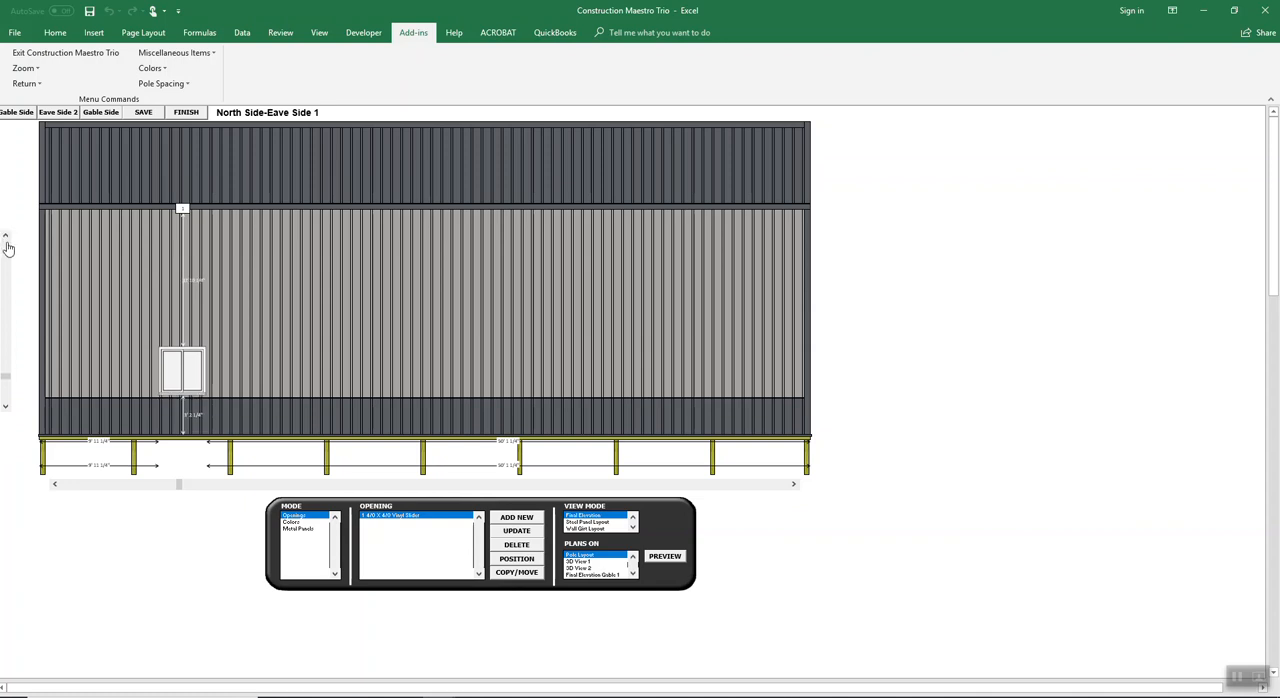
Step: Copy the slider window onto the same north eave wall and slide the copy to about 41 ft from the left corner
click(190, 359)
click(516, 575)
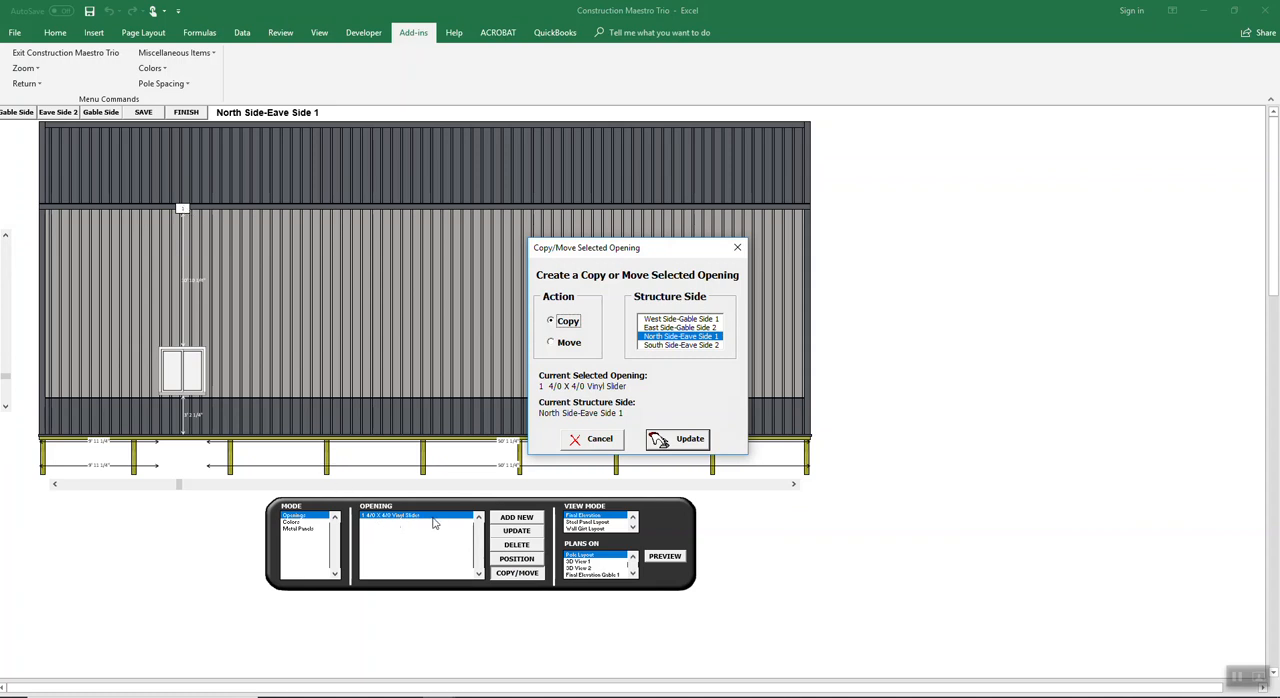
click(686, 447)
click(690, 440)
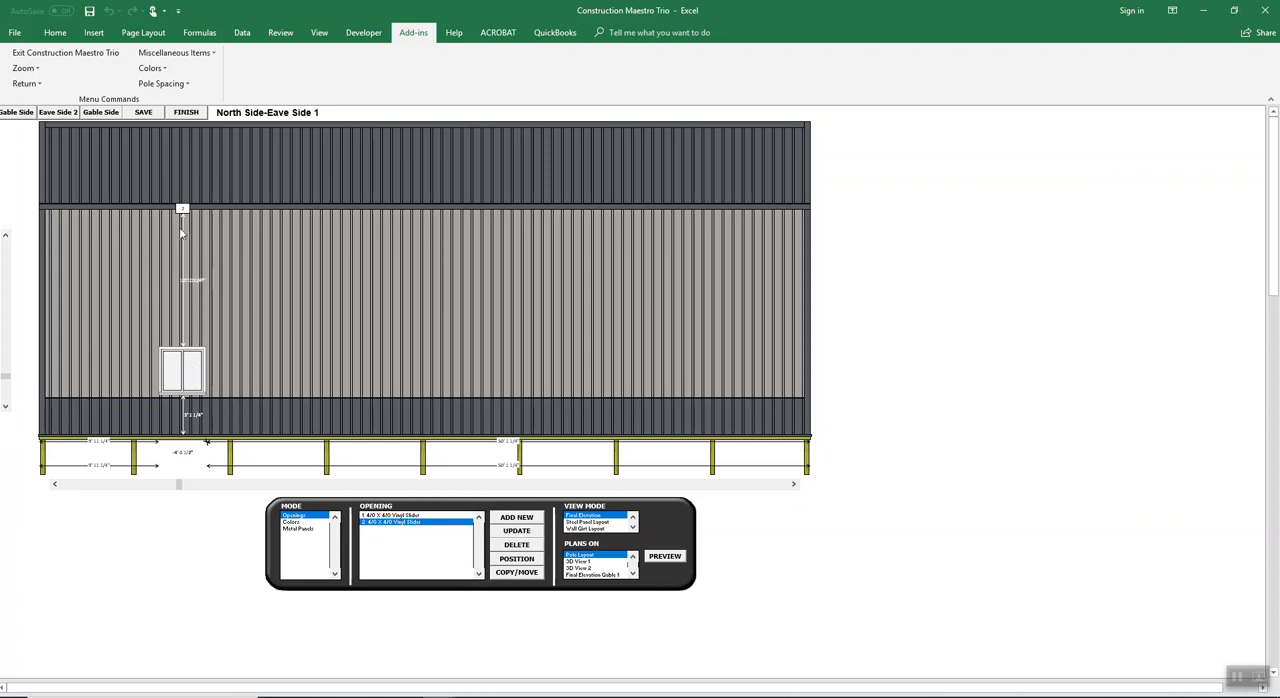
drag(471, 487, 565, 484)
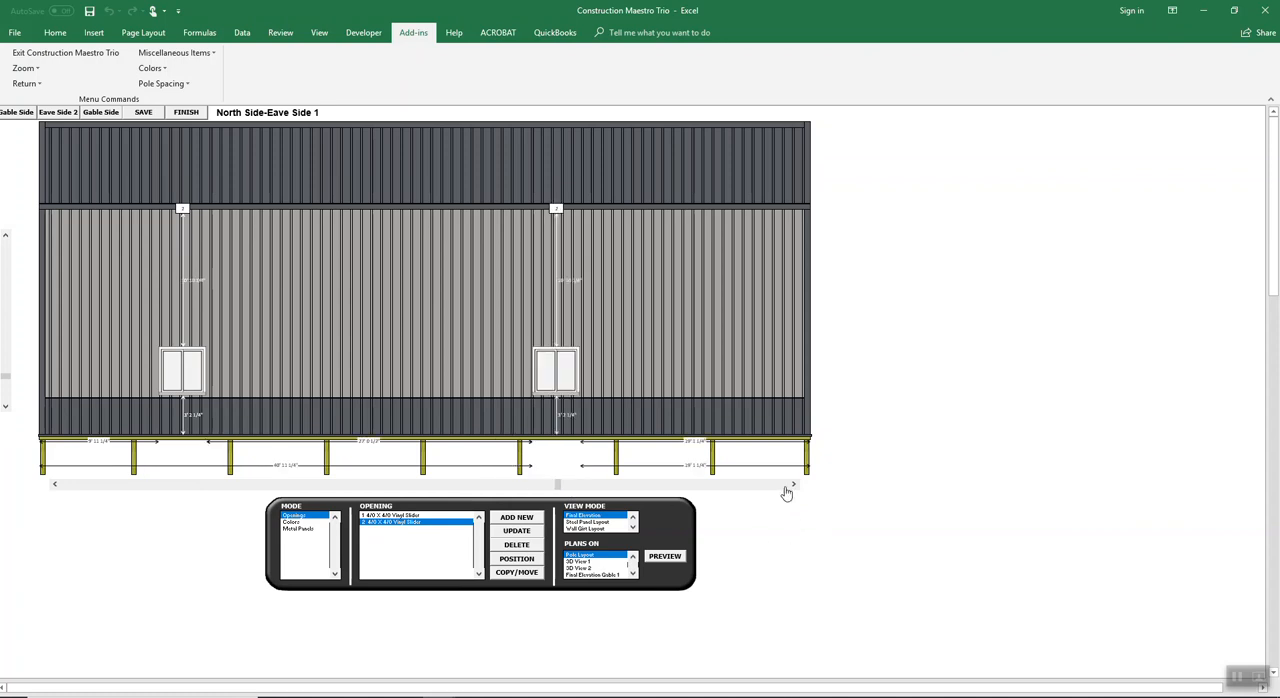
click(795, 484)
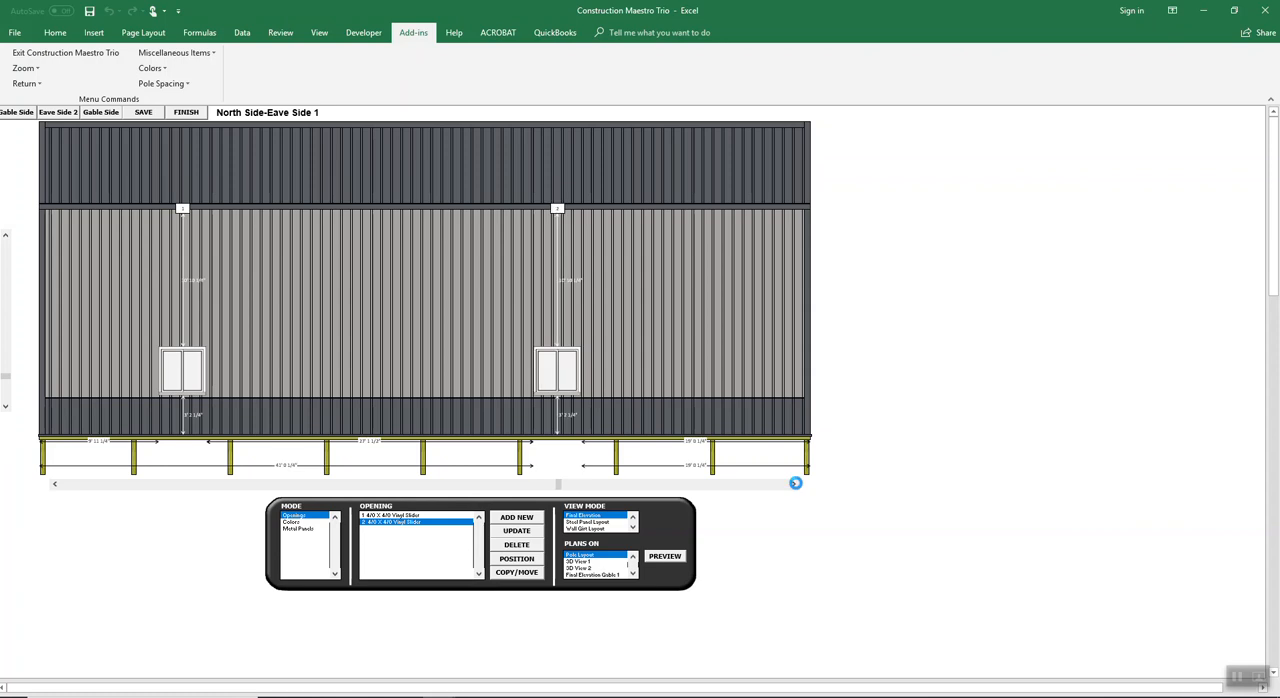
click(795, 484)
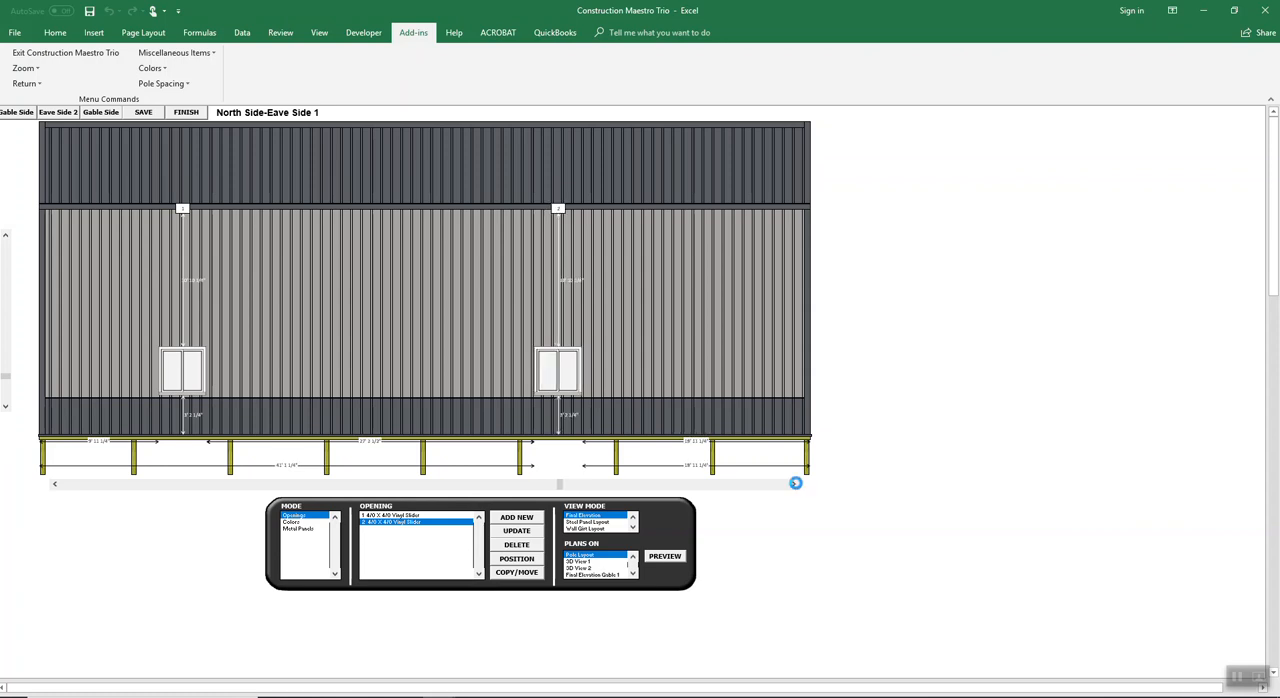
click(797, 488)
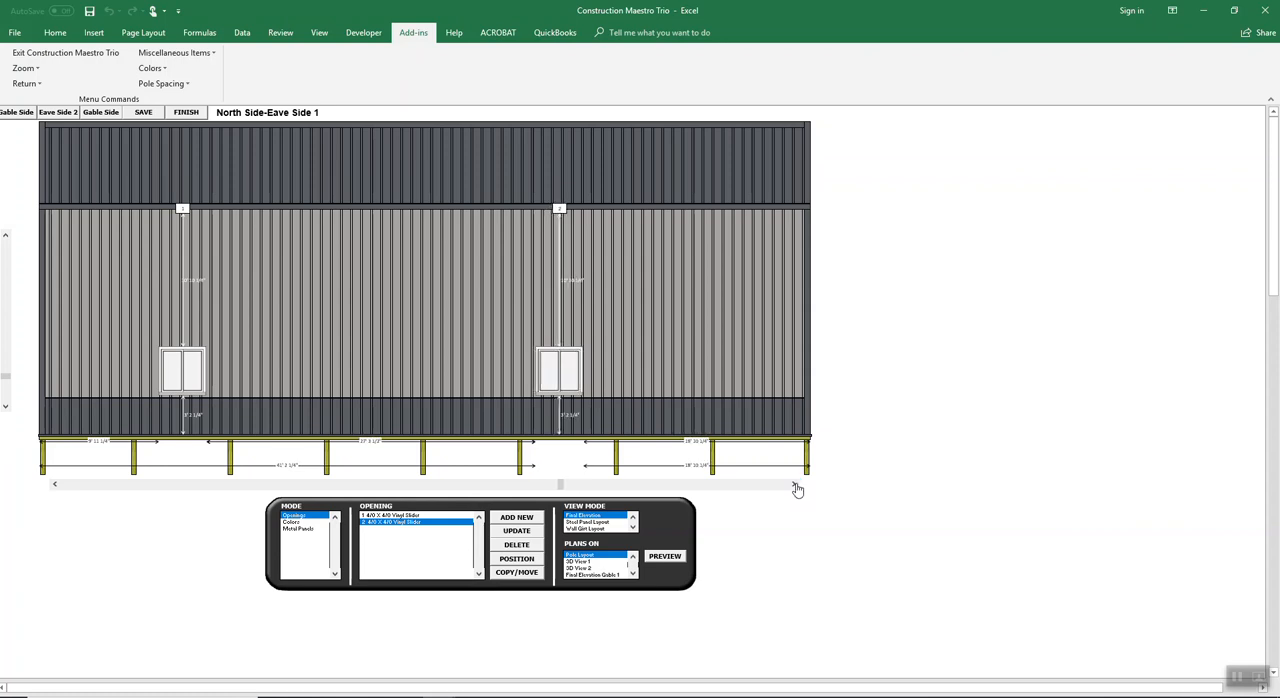
Step: On the South Side-Eave Side 2 elevation, start a new opening with a Maestro 12 X 12 Overhead door
click(70, 113)
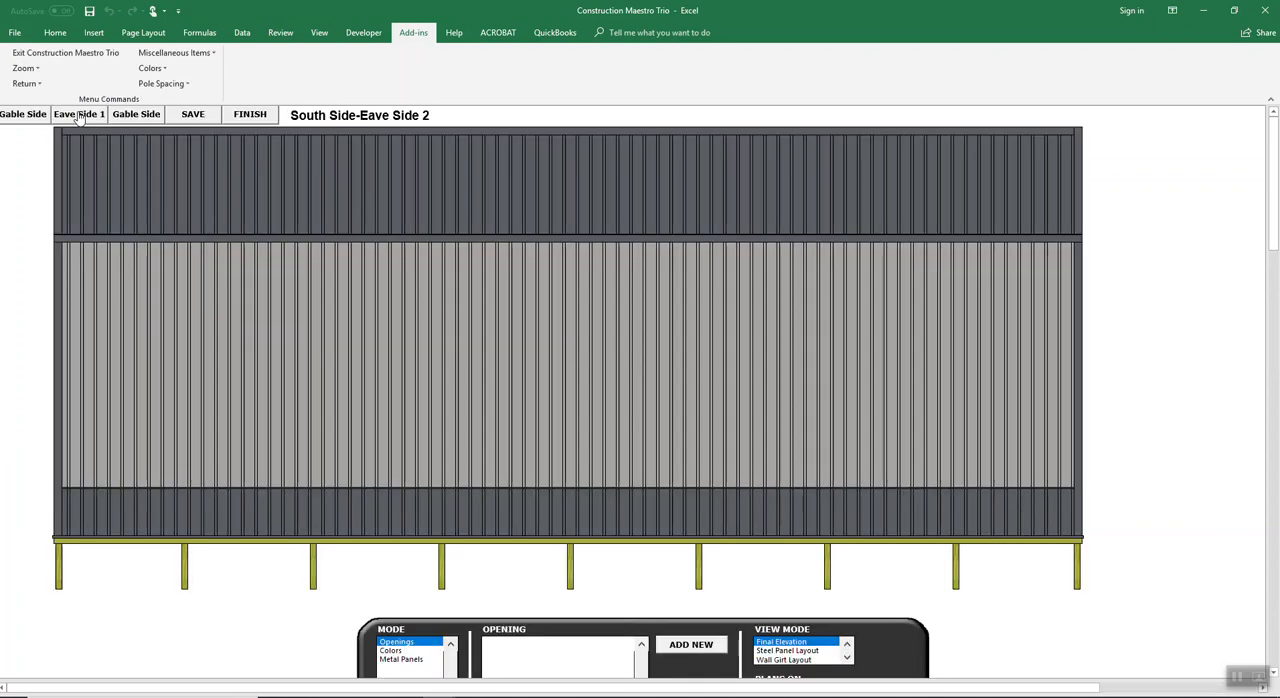
click(30, 68)
click(40, 100)
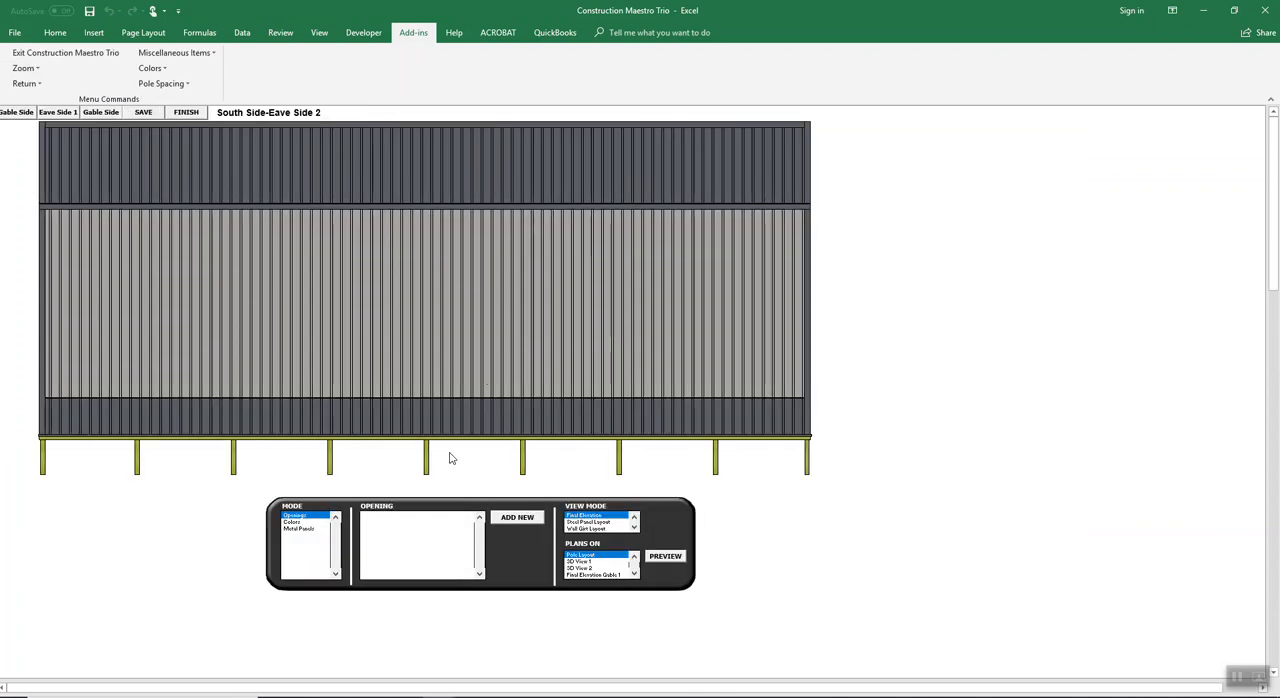
click(538, 518)
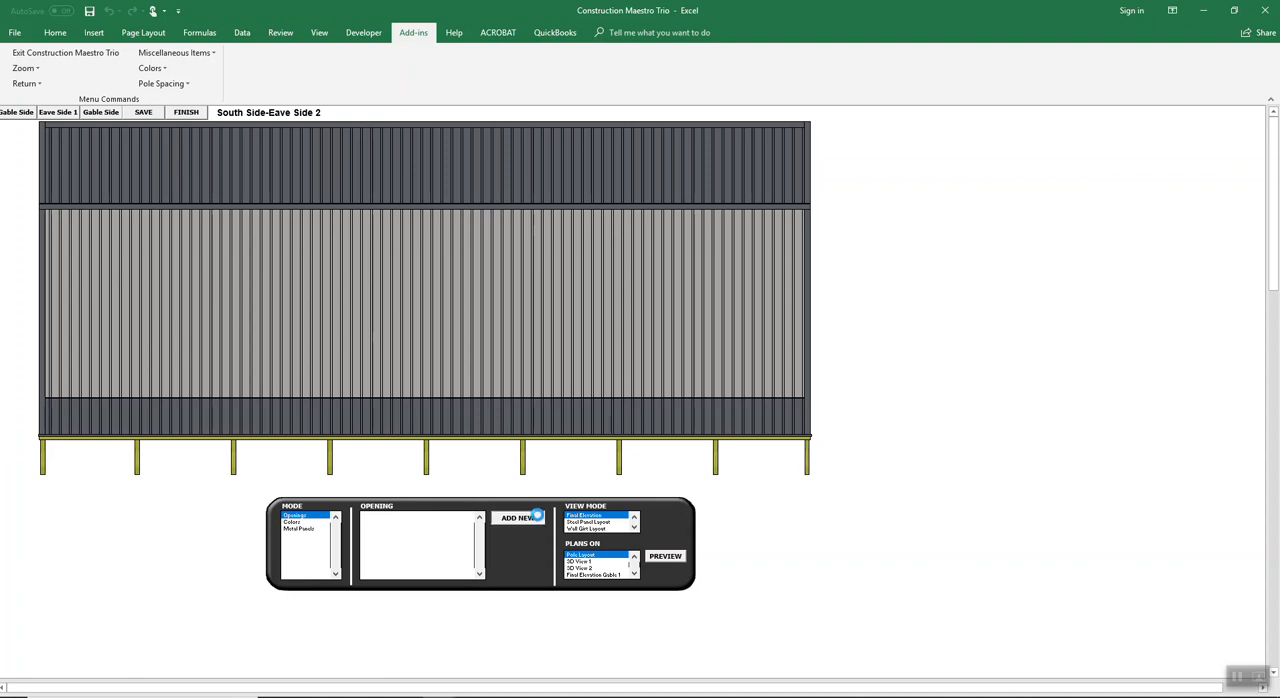
click(578, 200)
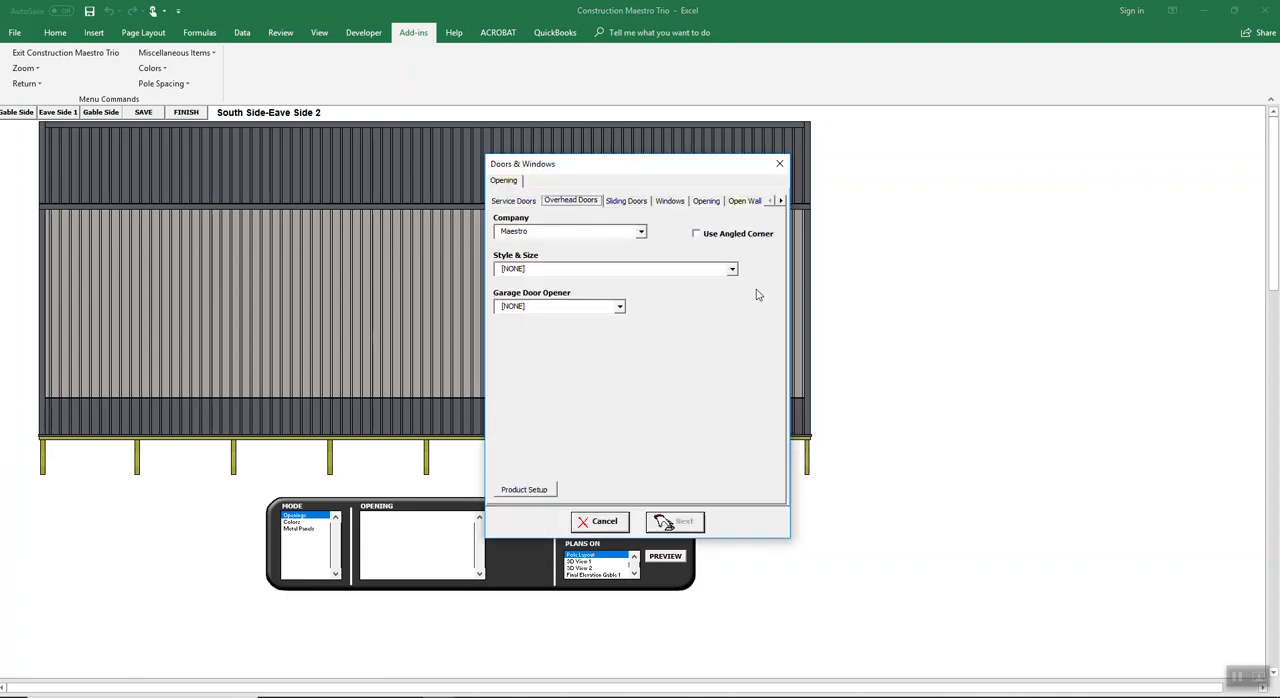
click(732, 268)
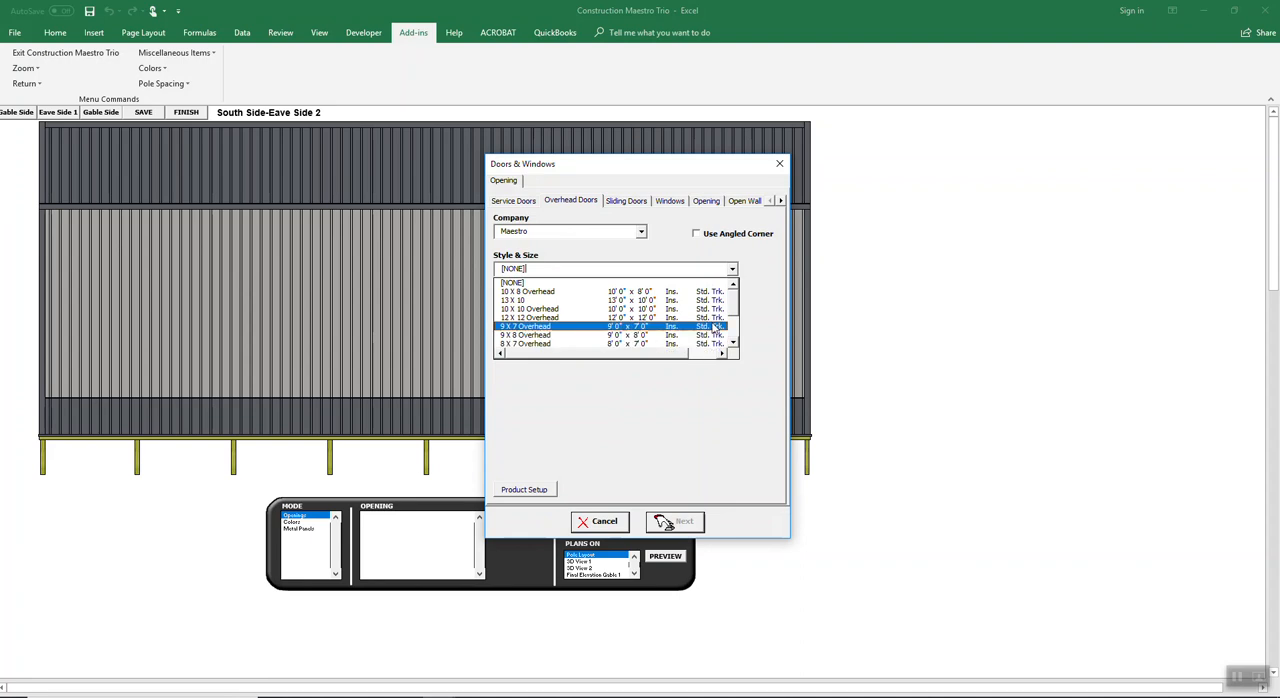
click(654, 318)
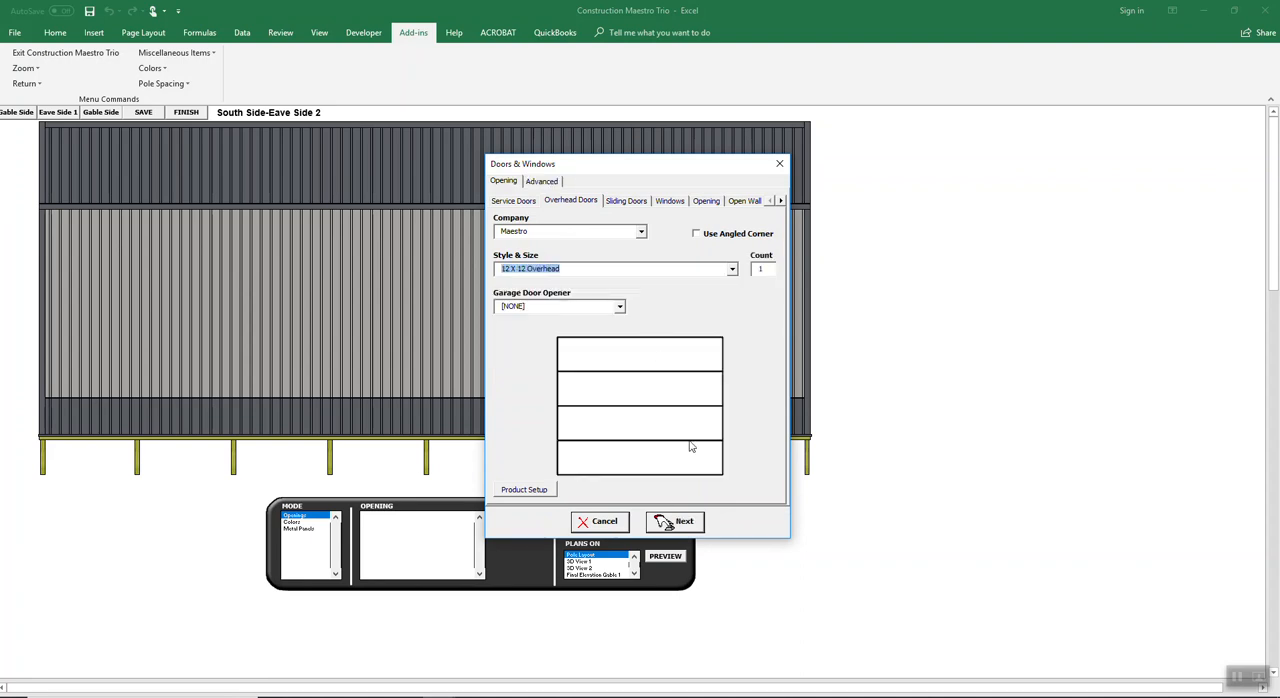
Step: Accept Ohio Timberland 3 Ply 4.5 x 5.25 opening poles and choose the custom Hog Pole Barn Header 2 X 6 Outside & 2 X 12 Inside
click(676, 521)
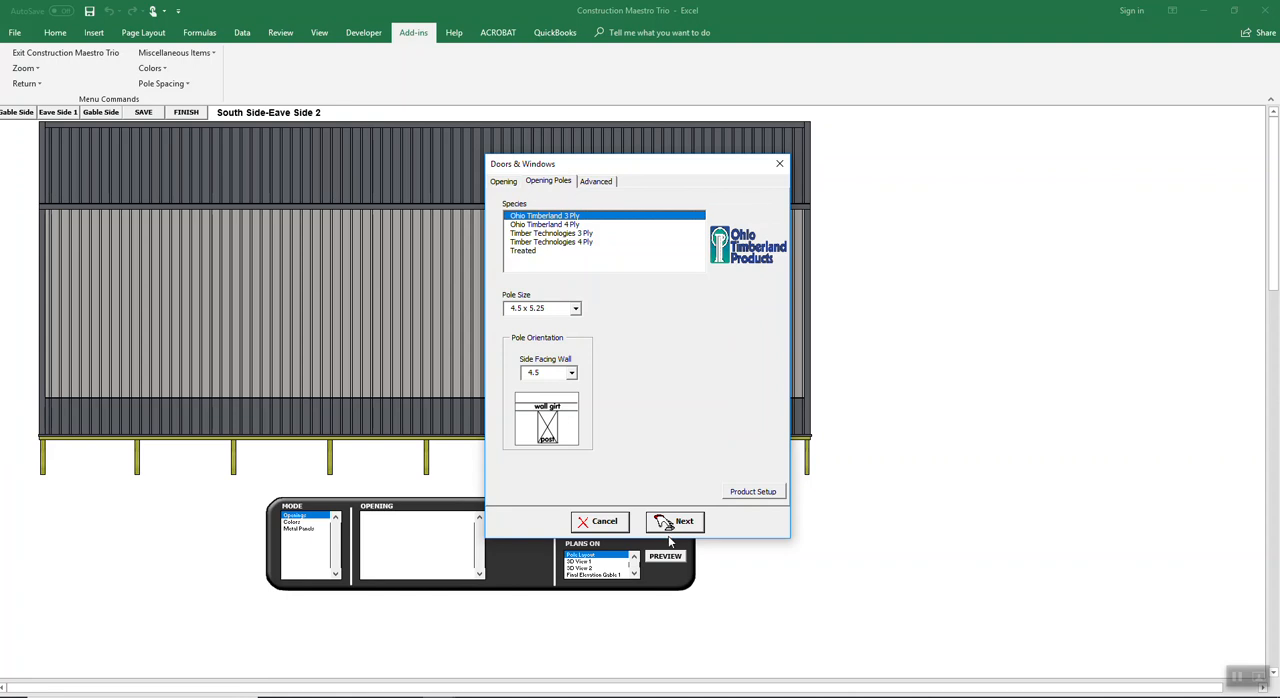
click(677, 519)
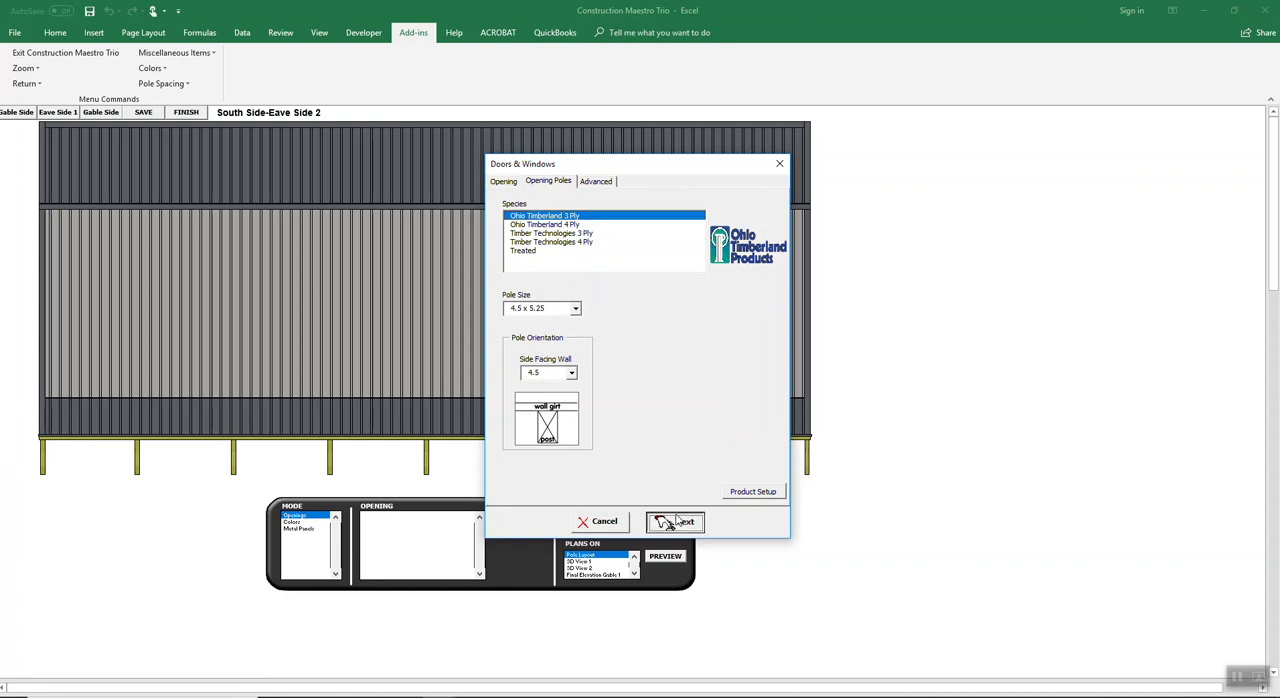
click(676, 521)
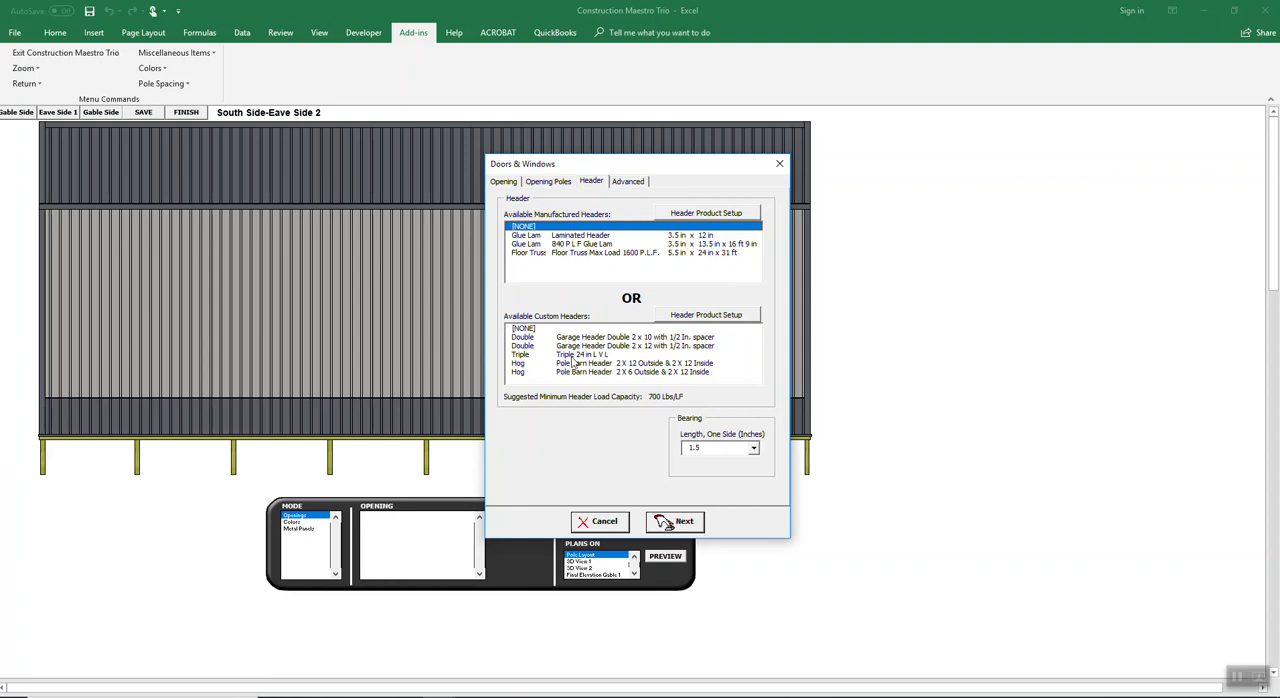
click(633, 372)
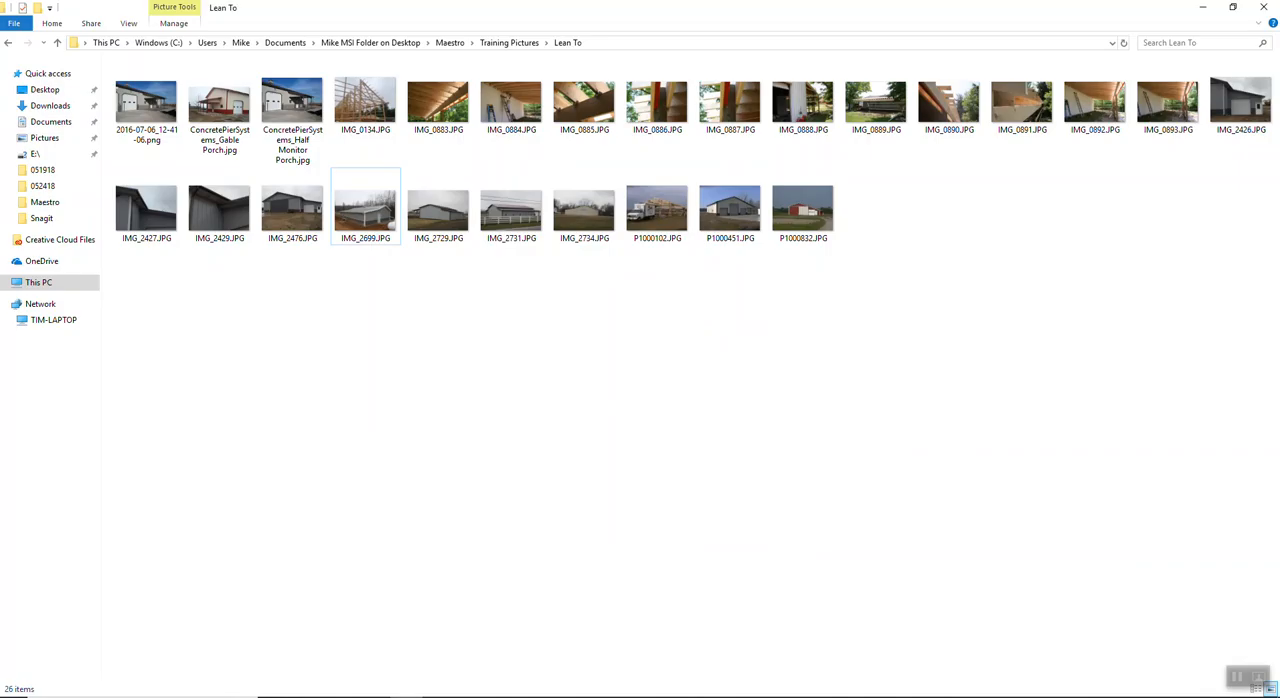
Step: In File Explorer, open the Training Pictures Headers folder and display its pictures as extra large icons
click(10, 43)
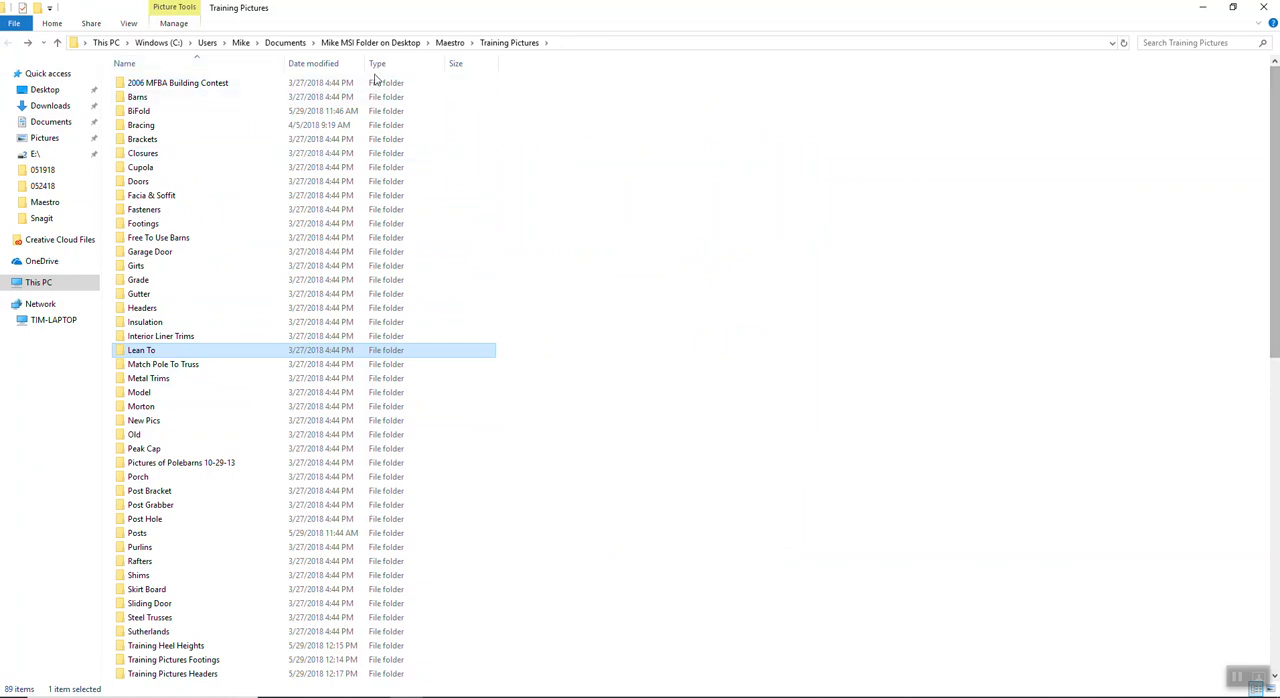
click(318, 63)
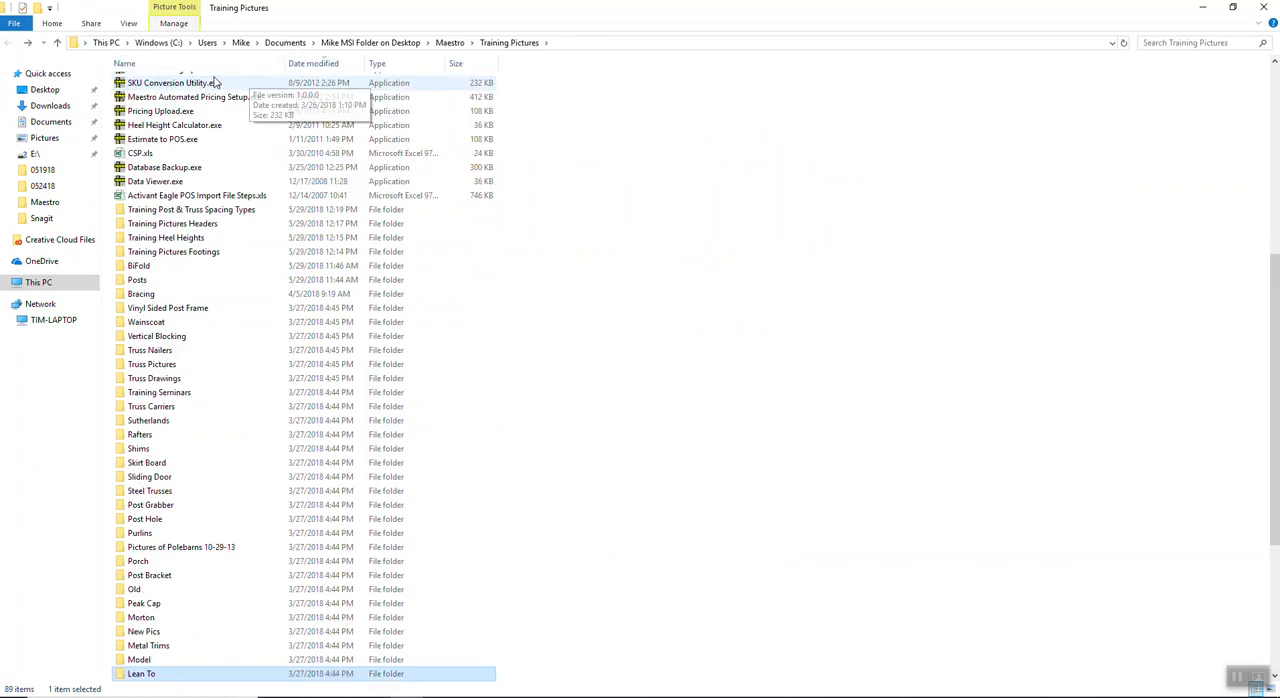
double_click(197, 225)
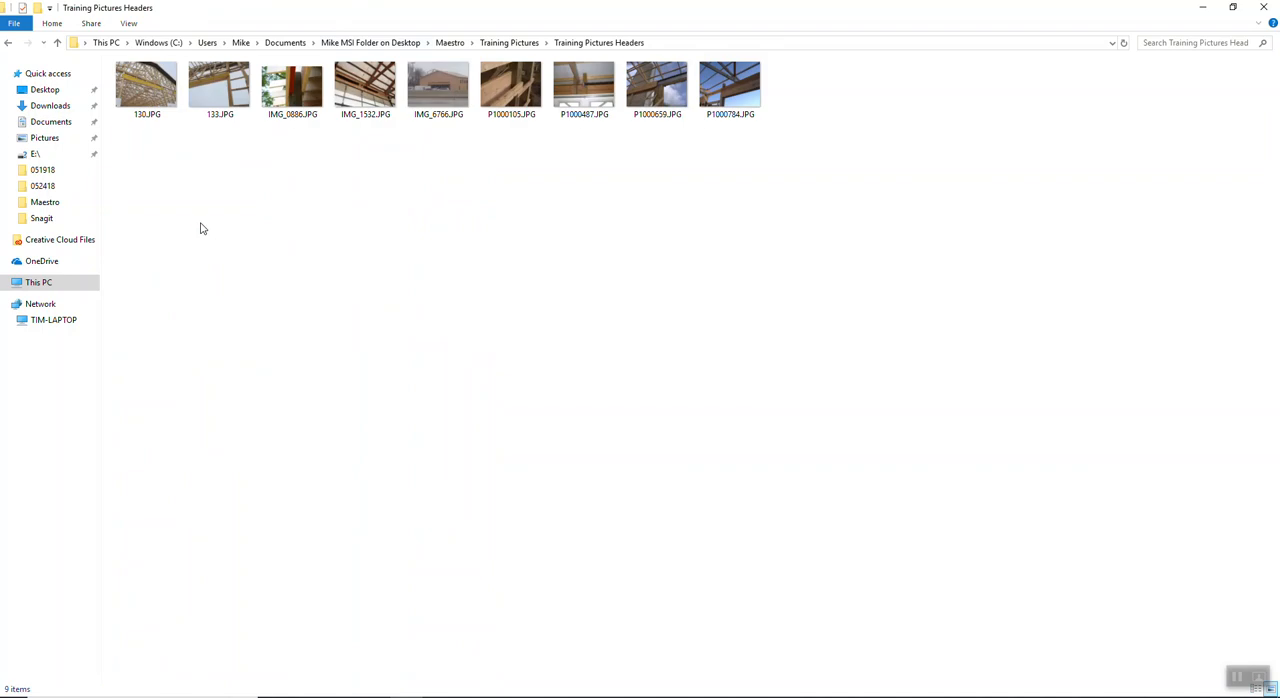
click(130, 24)
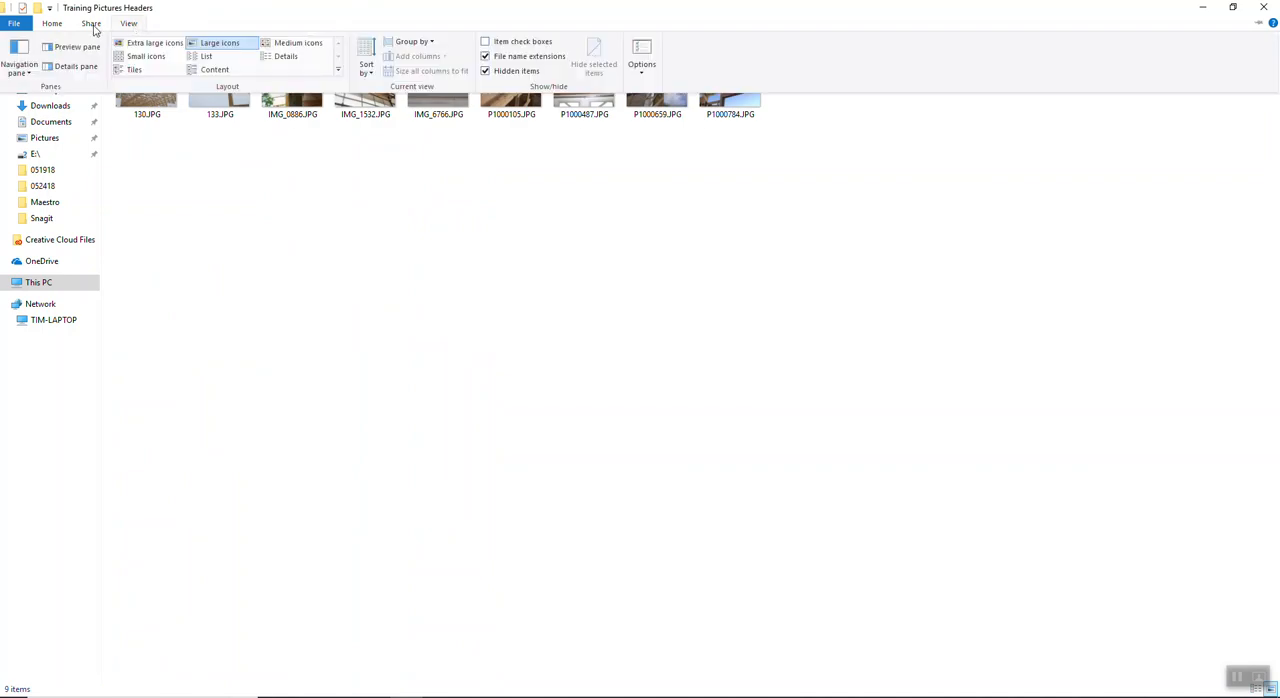
click(389, 266)
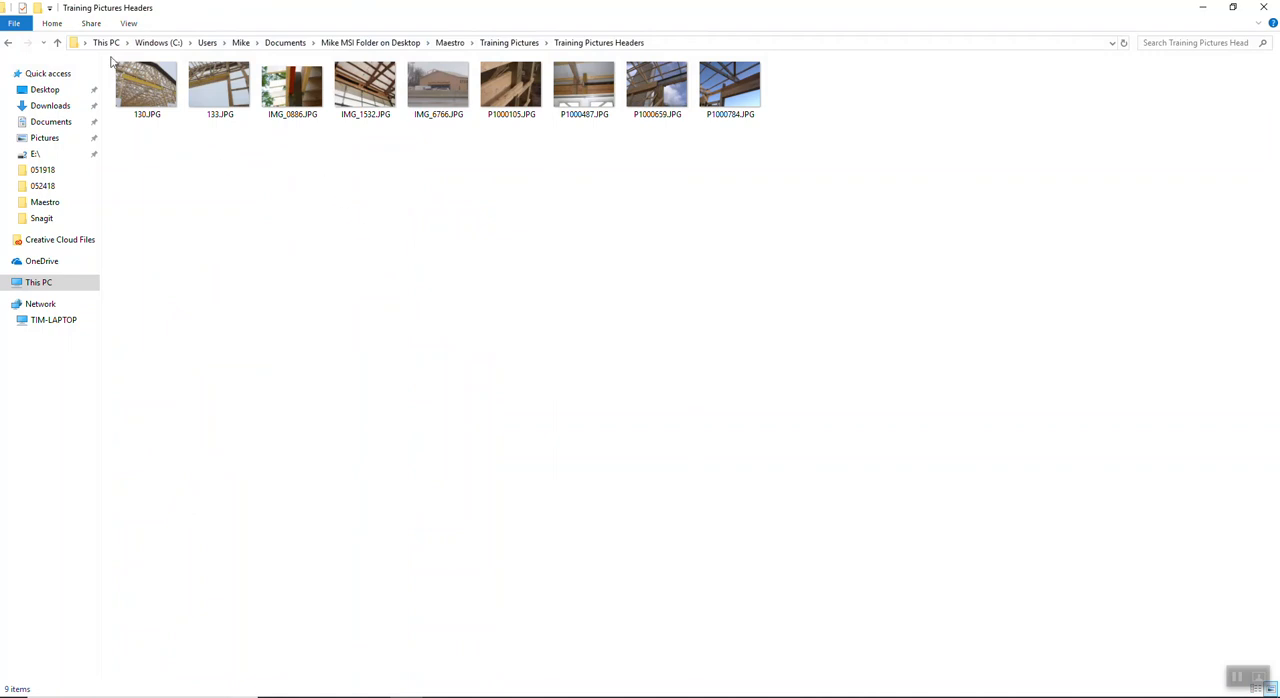
click(91, 23)
click(128, 23)
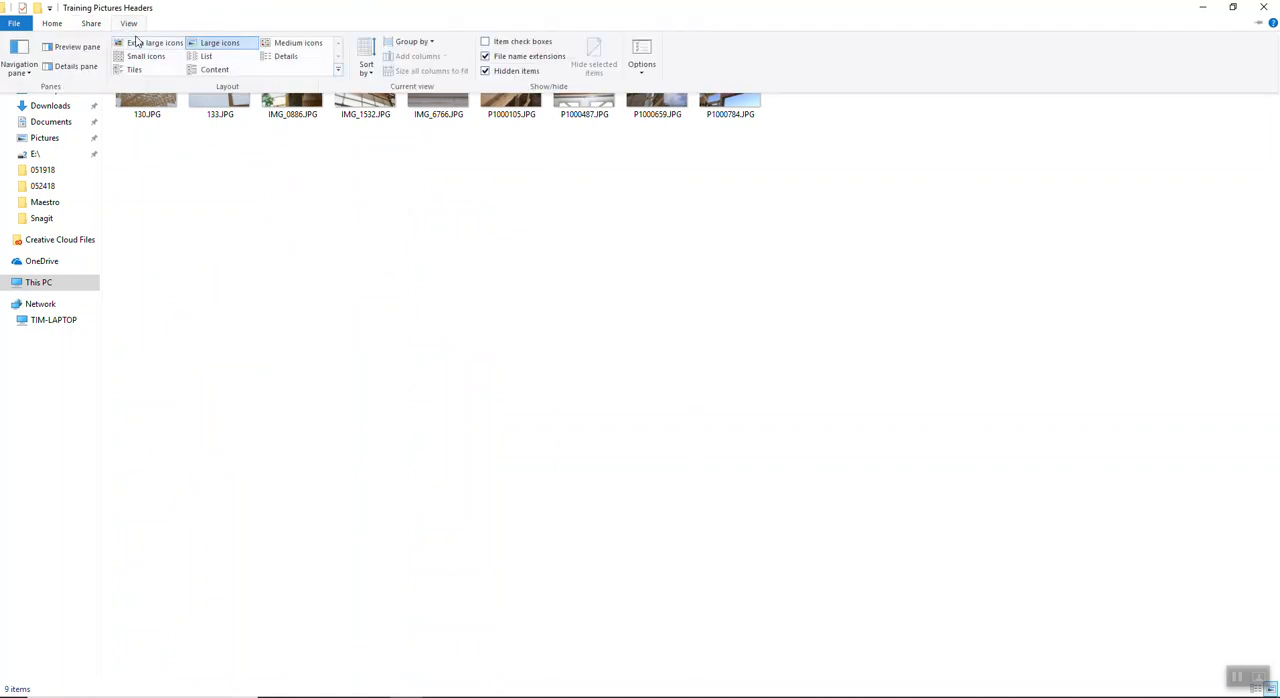
click(145, 43)
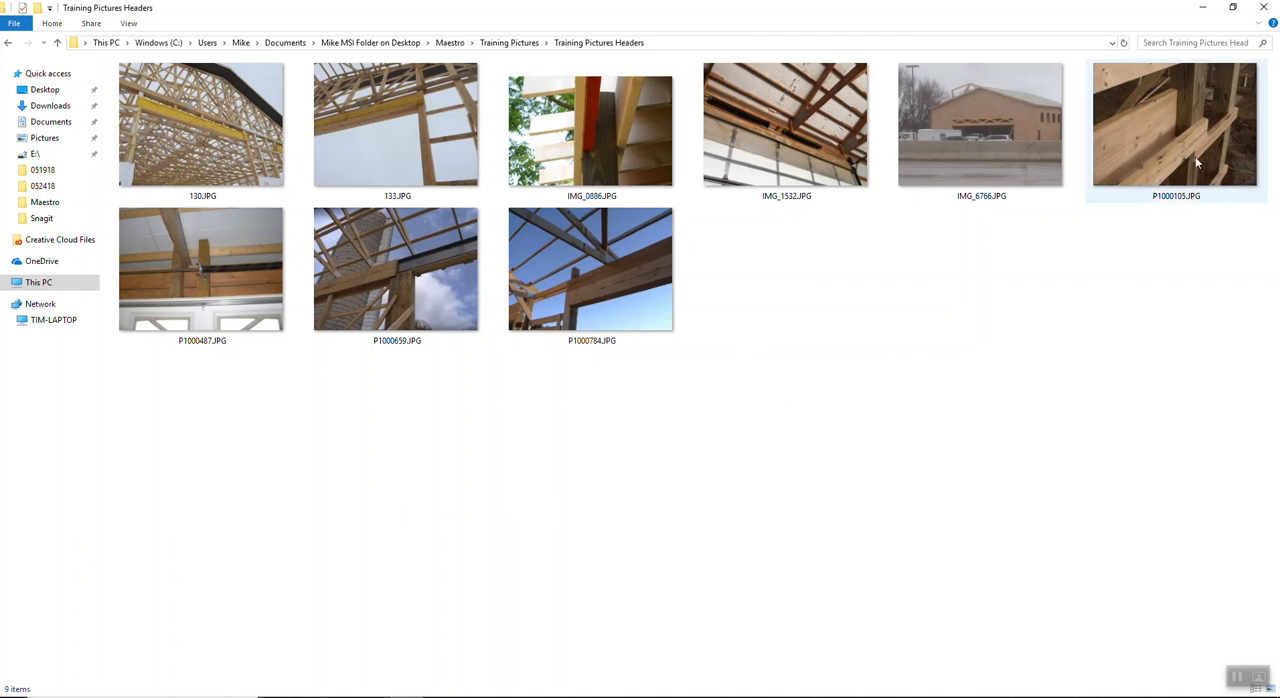
Step: Open the picture IMG_0886.JPG in Photoshop to examine how the header boards meet the post
mouse_move(1171, 96)
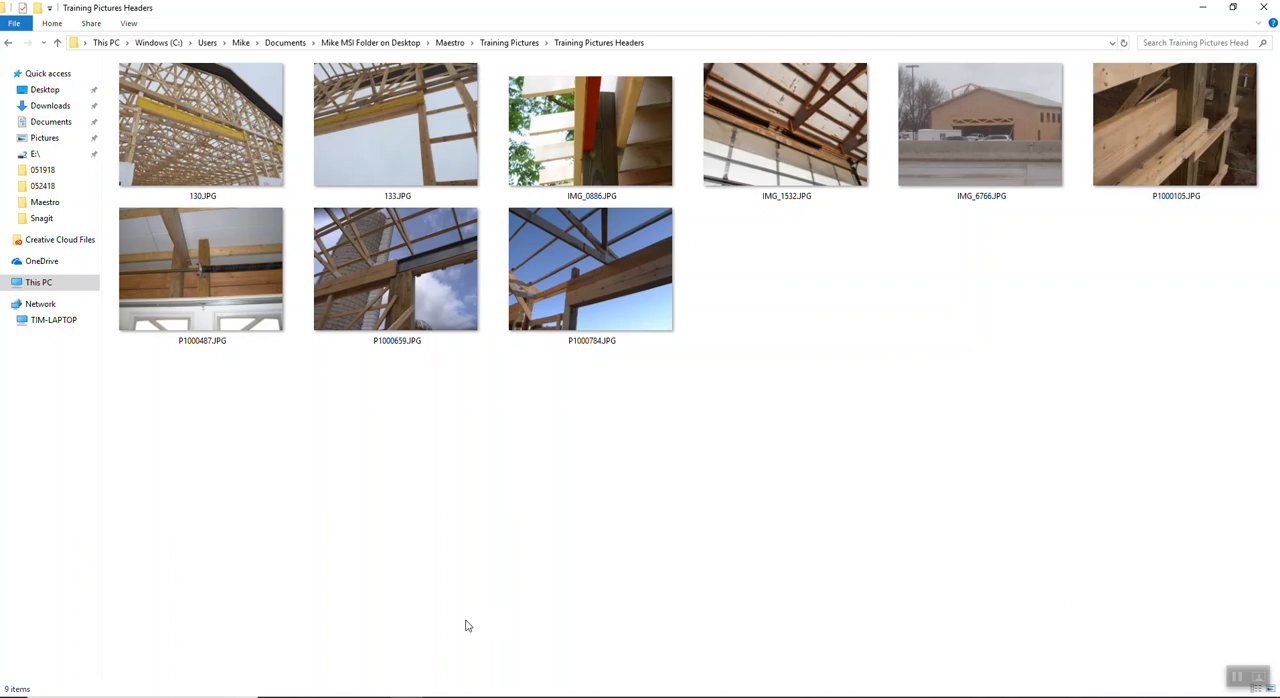
click(613, 160)
double_click(613, 160)
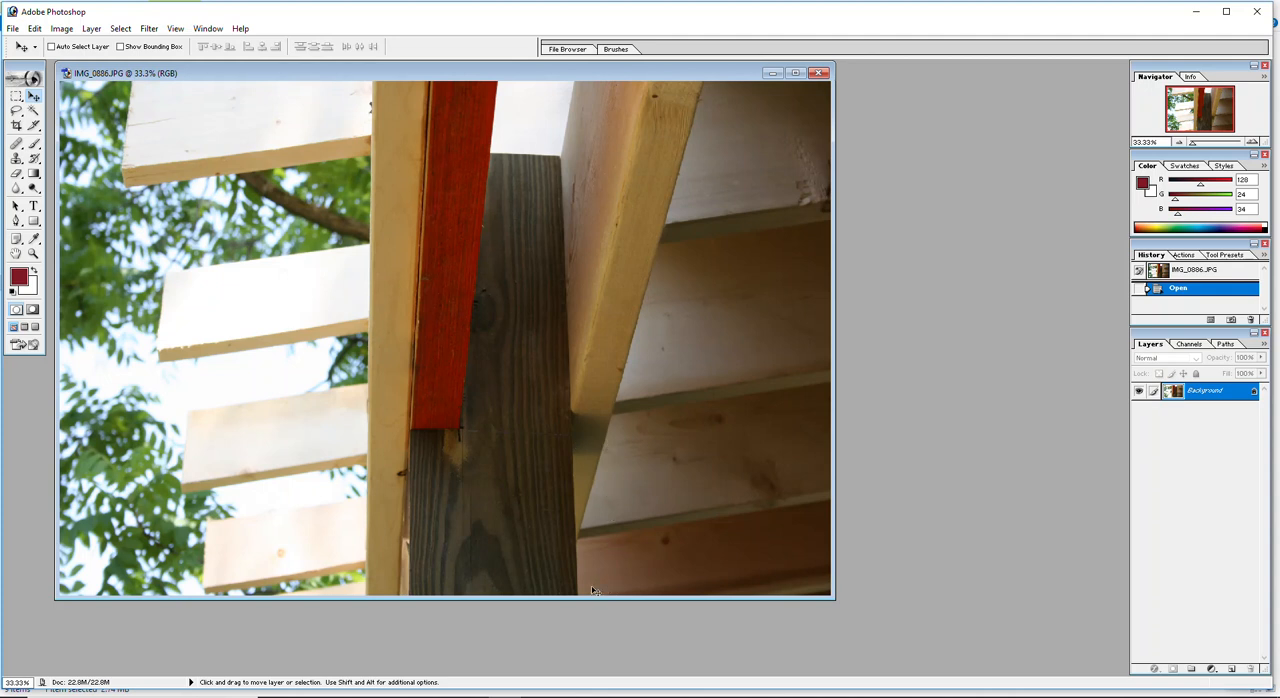
Step: Outline the area beside the lower post with a rectangular marquee, clear the selection, and close the picture and its folder
drag(587, 533, 520, 429)
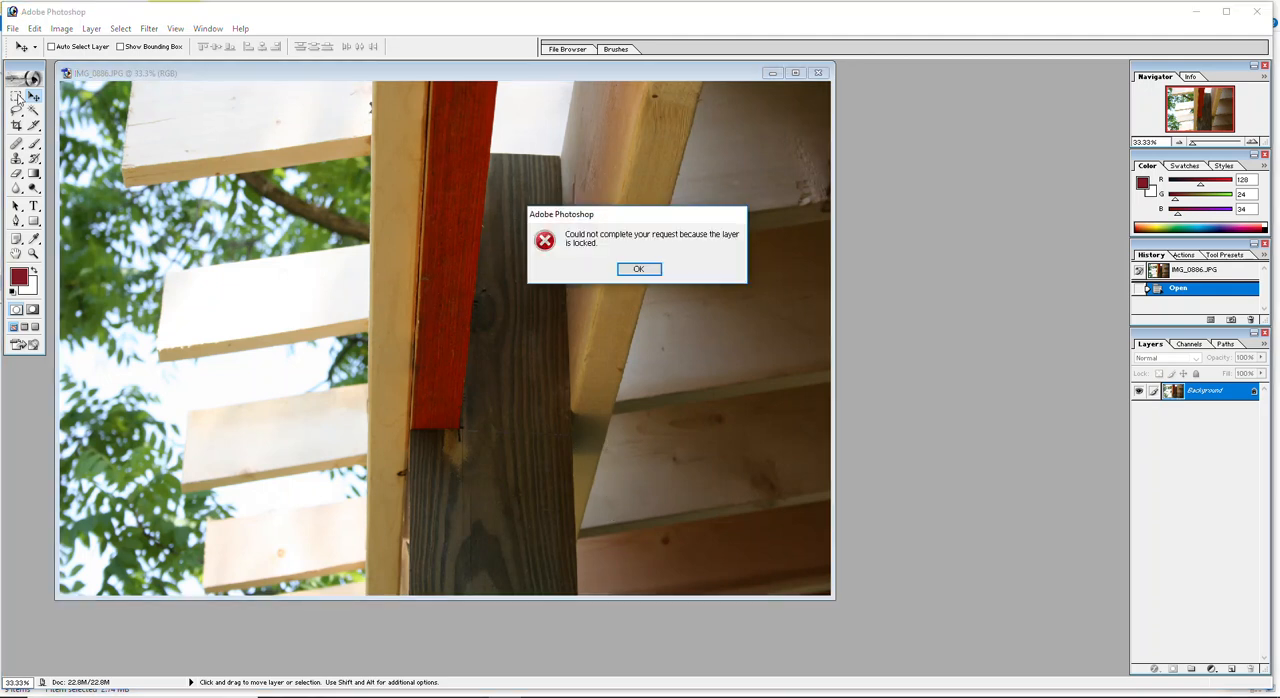
click(638, 269)
click(18, 96)
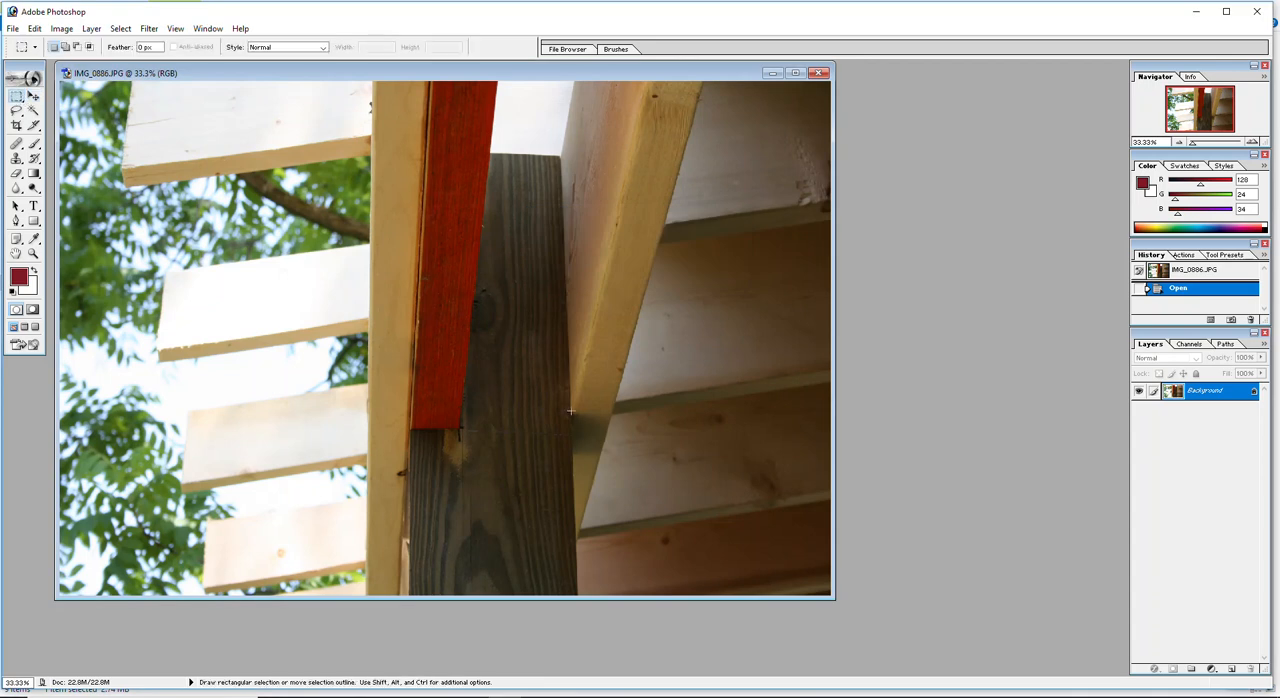
drag(609, 551, 616, 596)
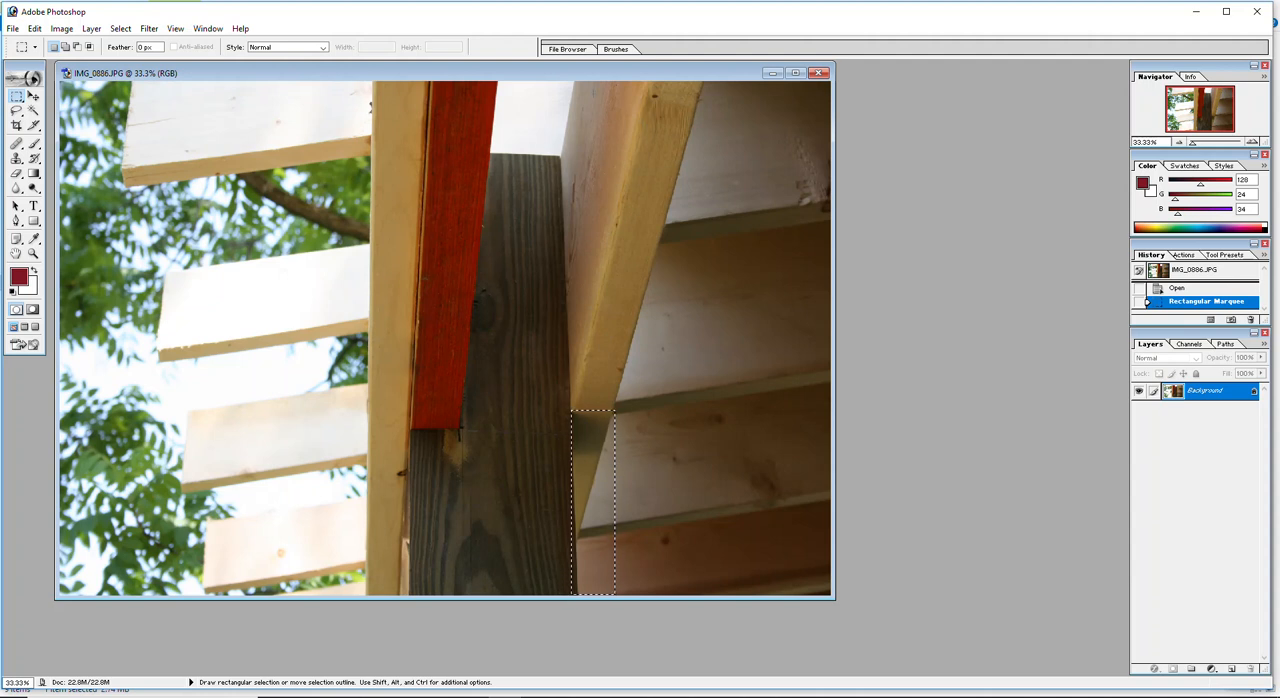
click(530, 158)
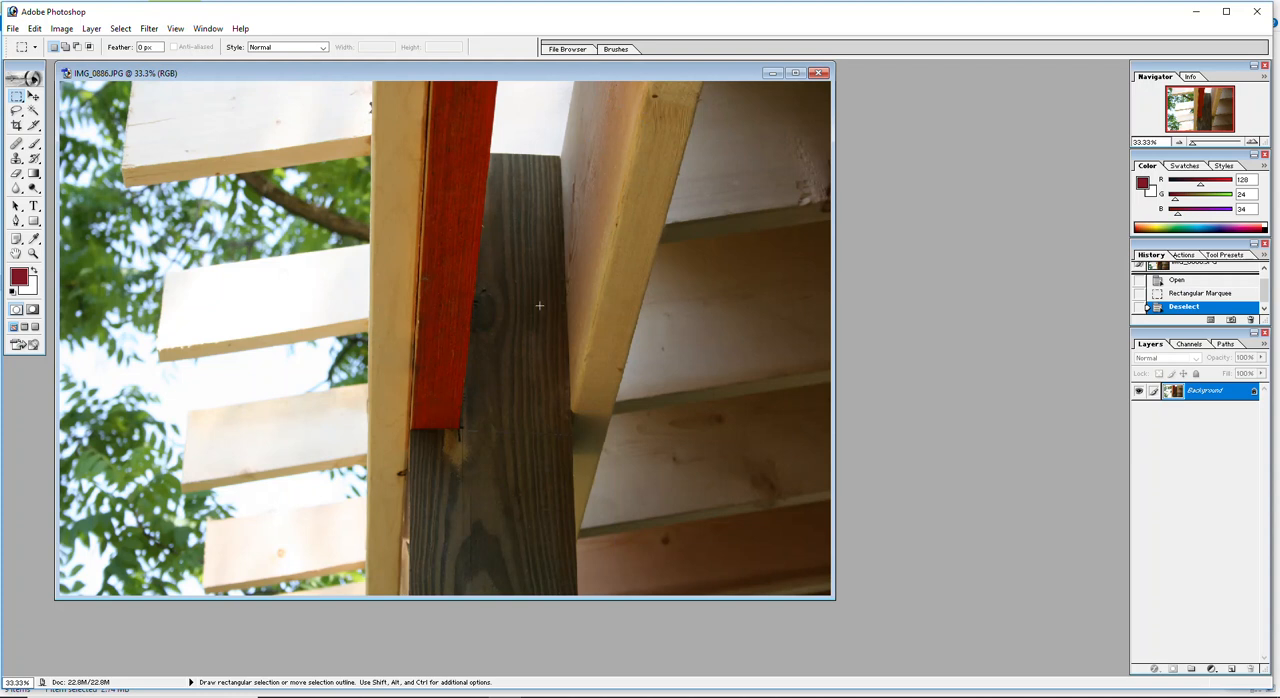
click(1257, 11)
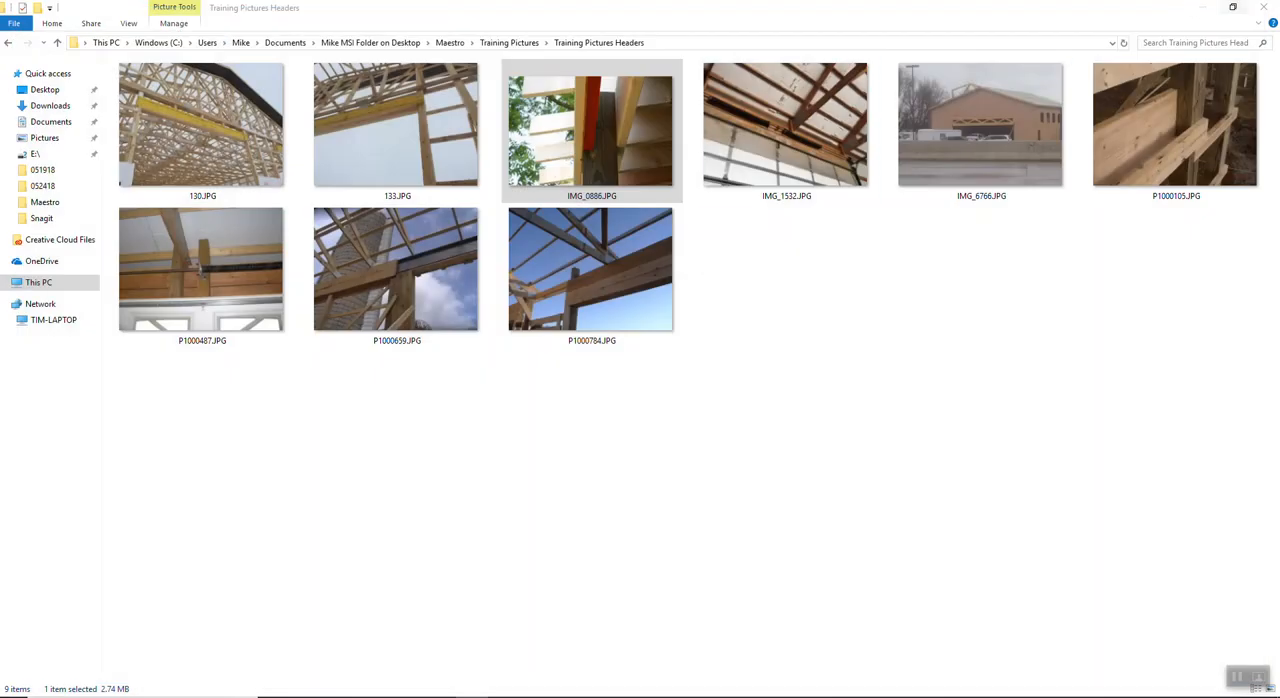
click(1267, 8)
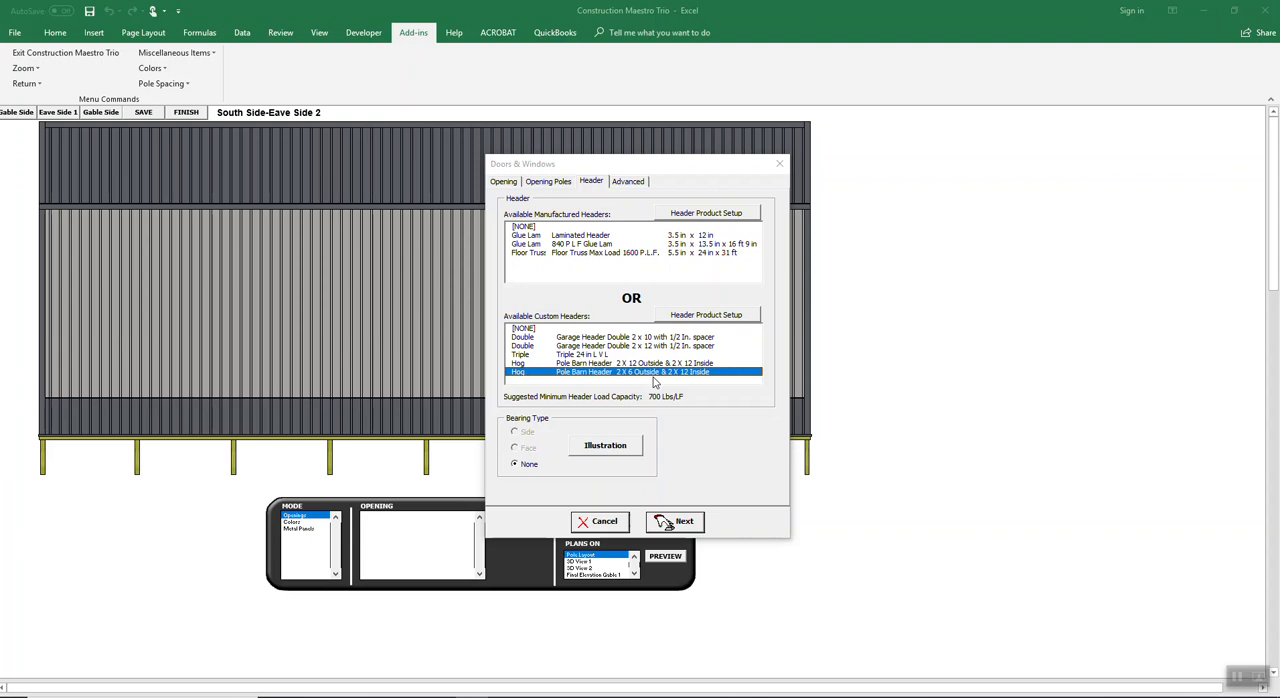
Step: In the overhead door setup, set the back jamb to Construction Grade 2 x 6 and center the opening on the wall
click(681, 527)
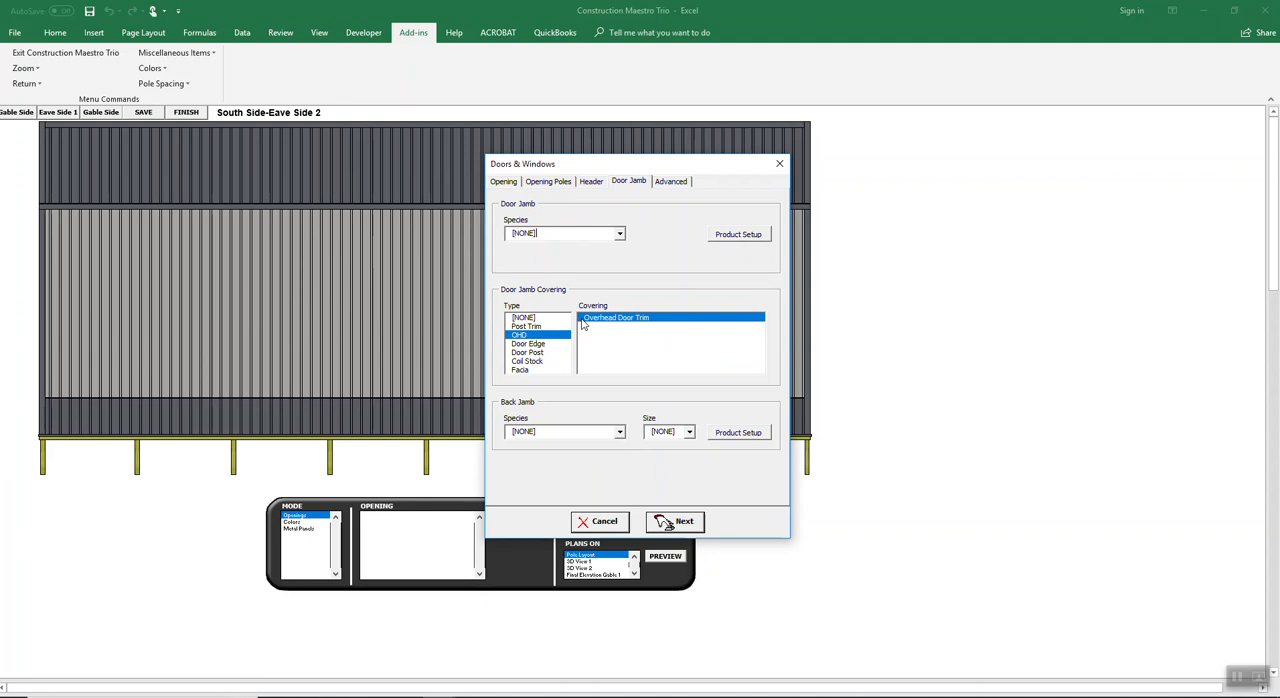
click(621, 441)
click(596, 458)
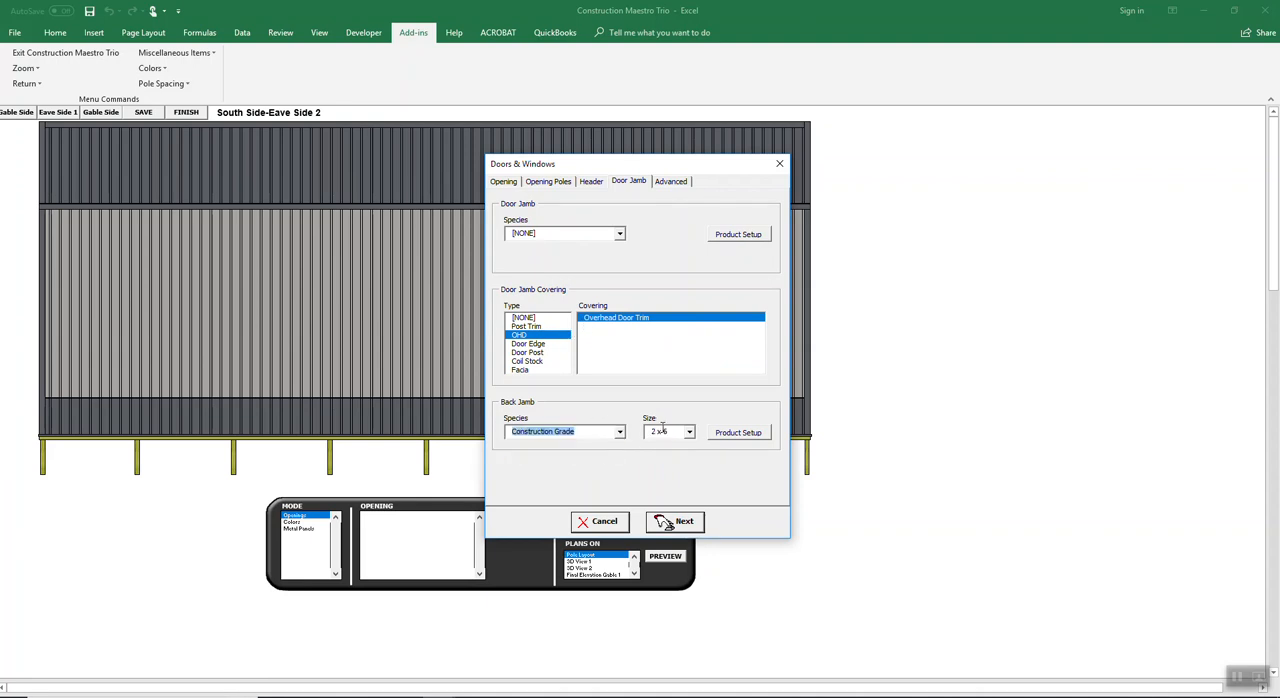
click(676, 525)
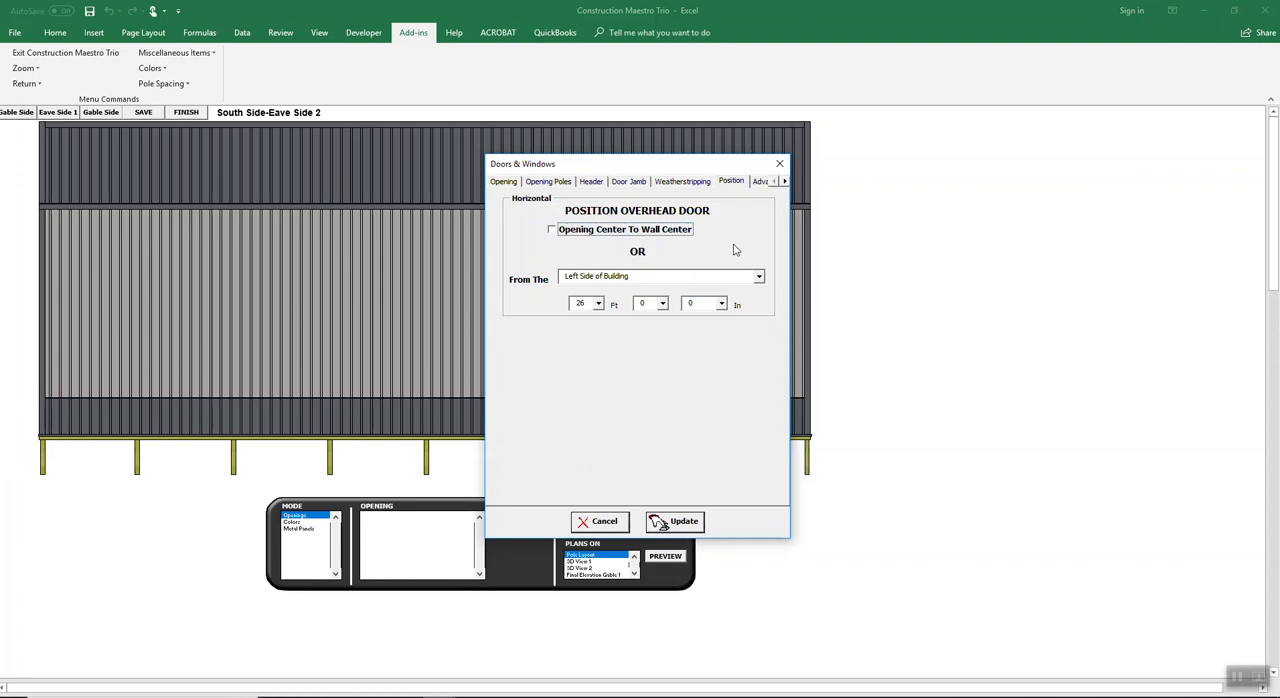
click(553, 231)
Step: Change the Construction Grade truss carrier over the opening to L.V.L. 1.75 x 14 and update its list entry
click(762, 183)
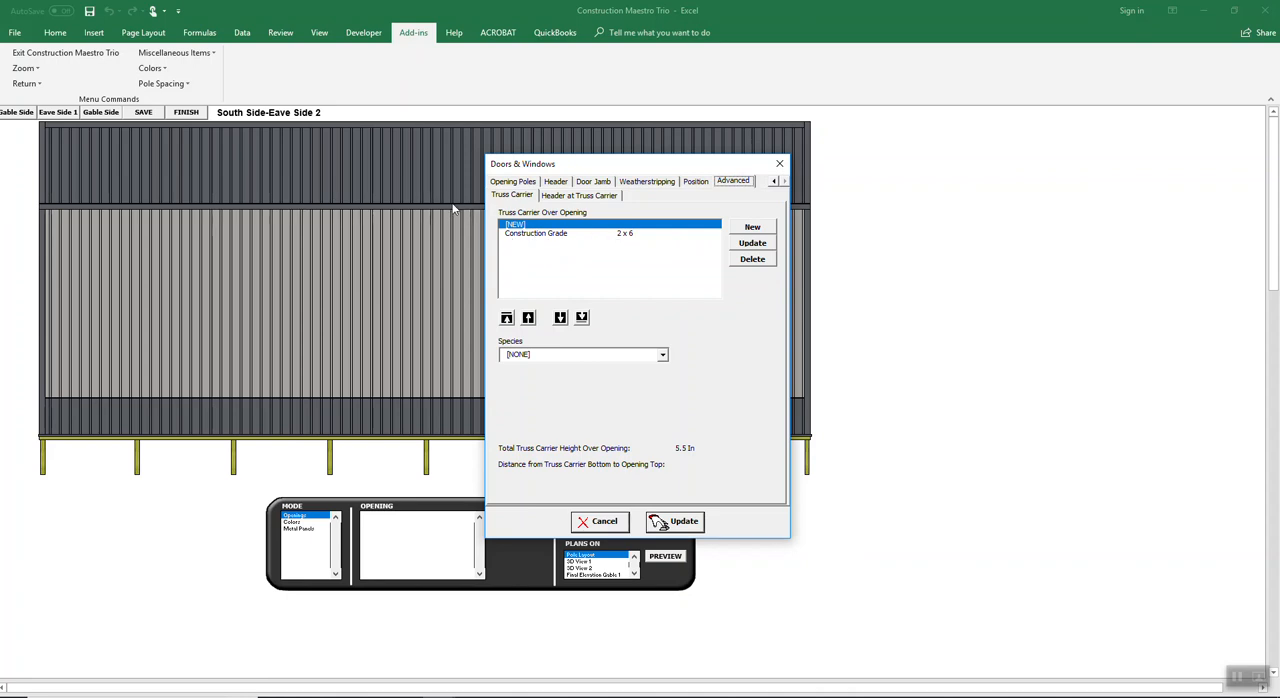
click(580, 235)
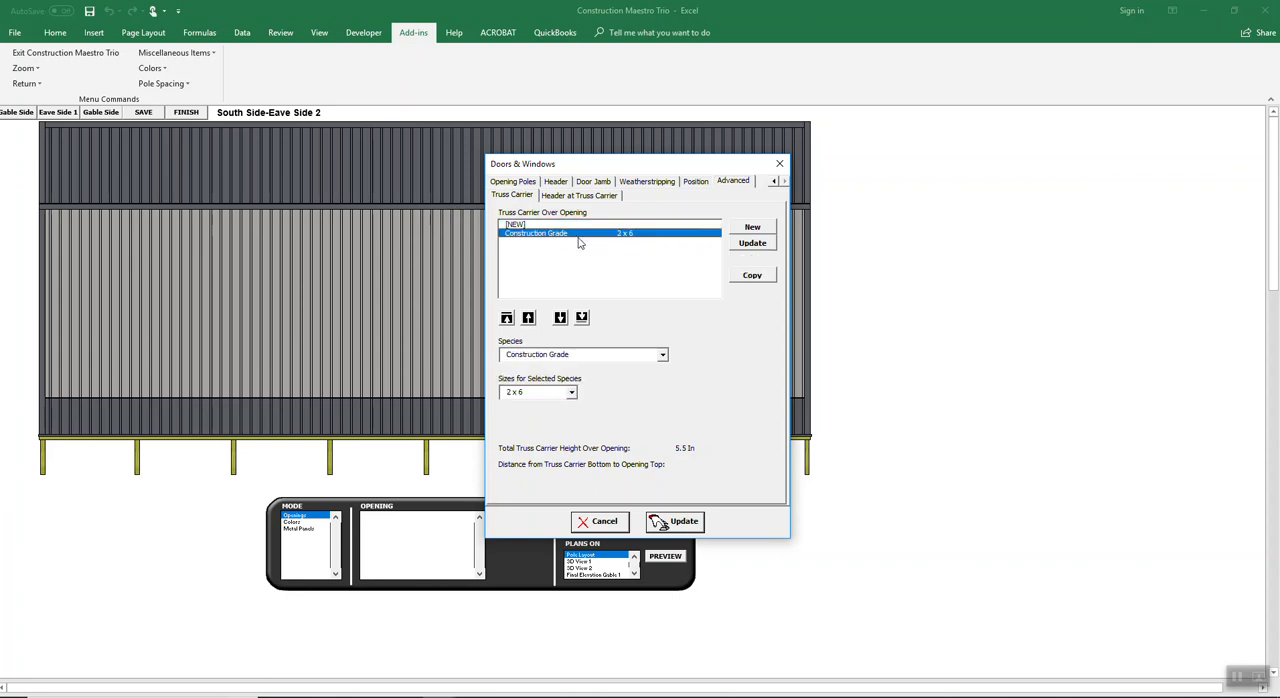
click(662, 355)
click(562, 386)
click(568, 392)
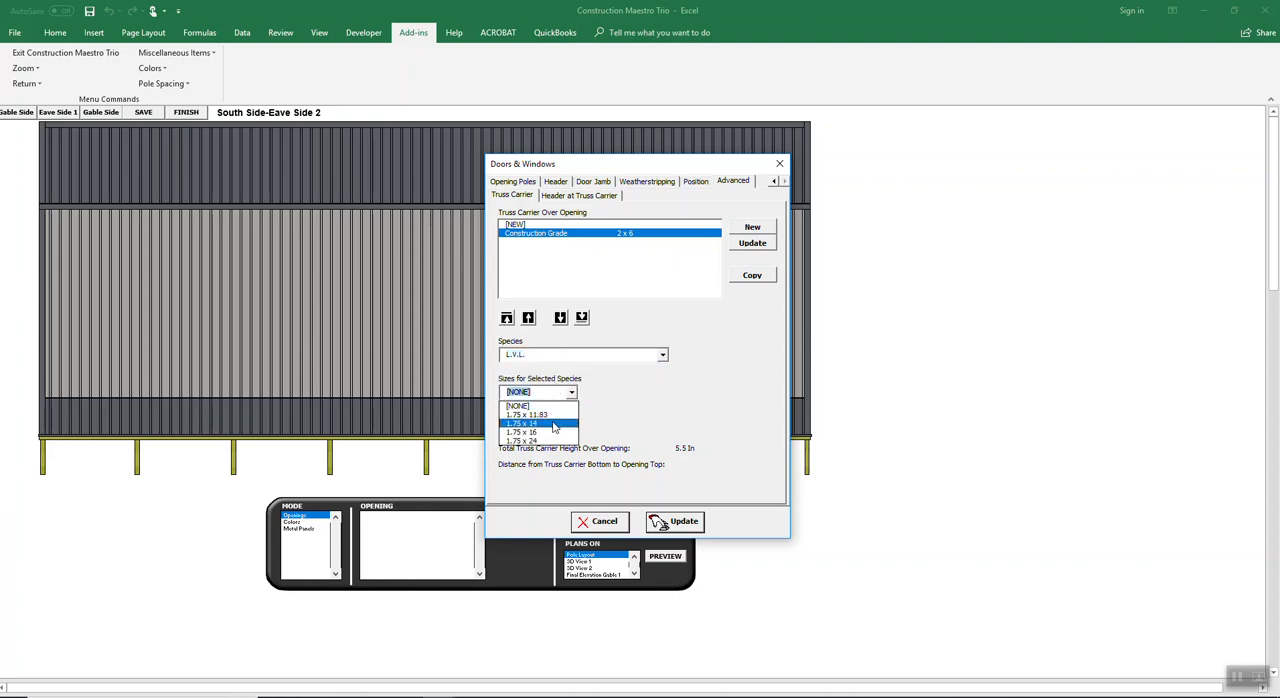
click(540, 414)
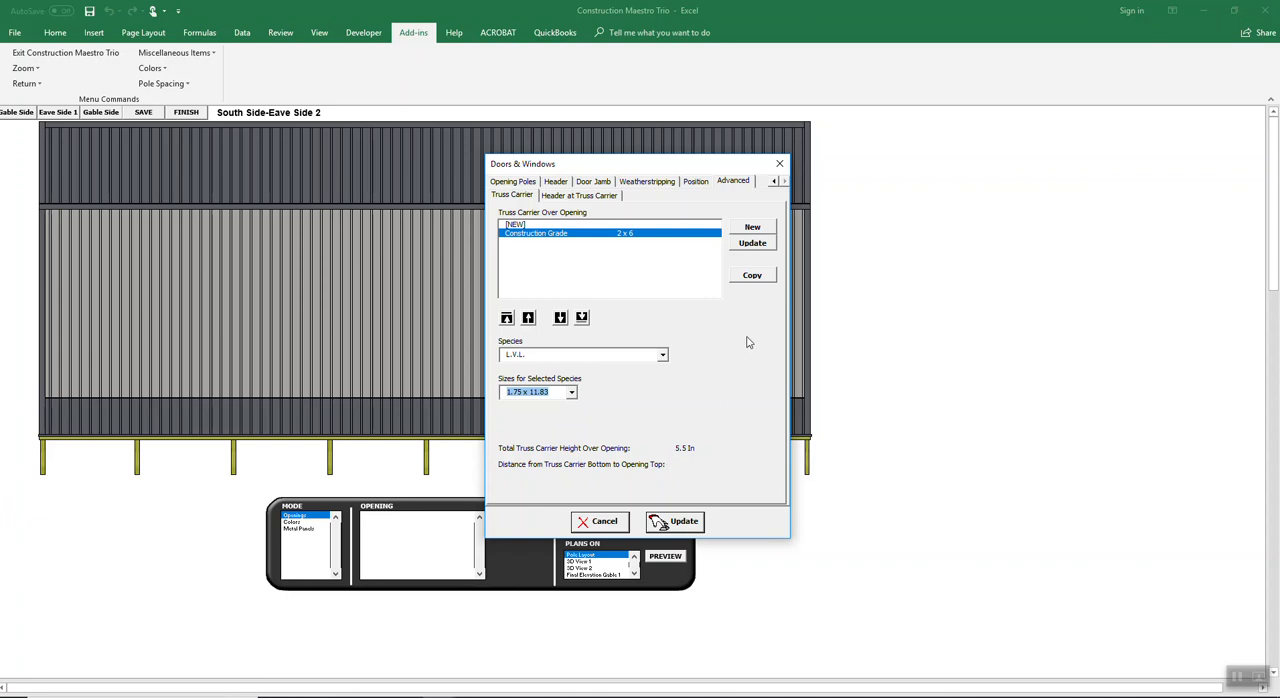
click(571, 392)
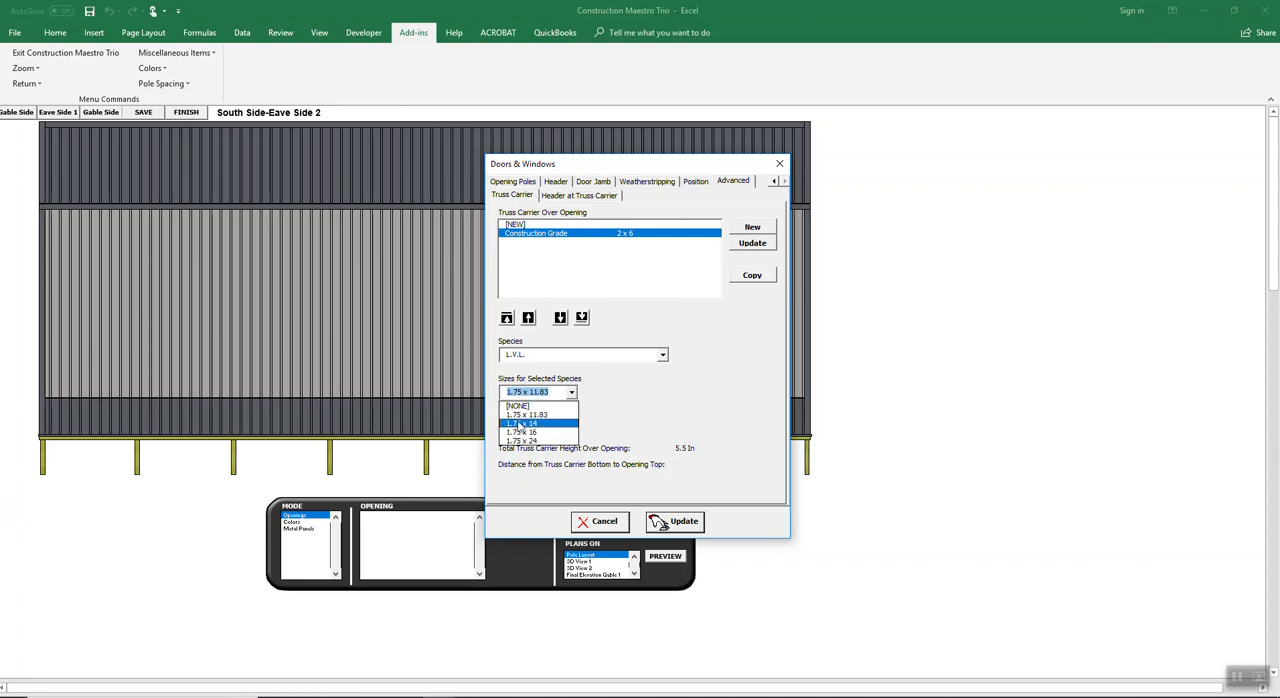
click(519, 424)
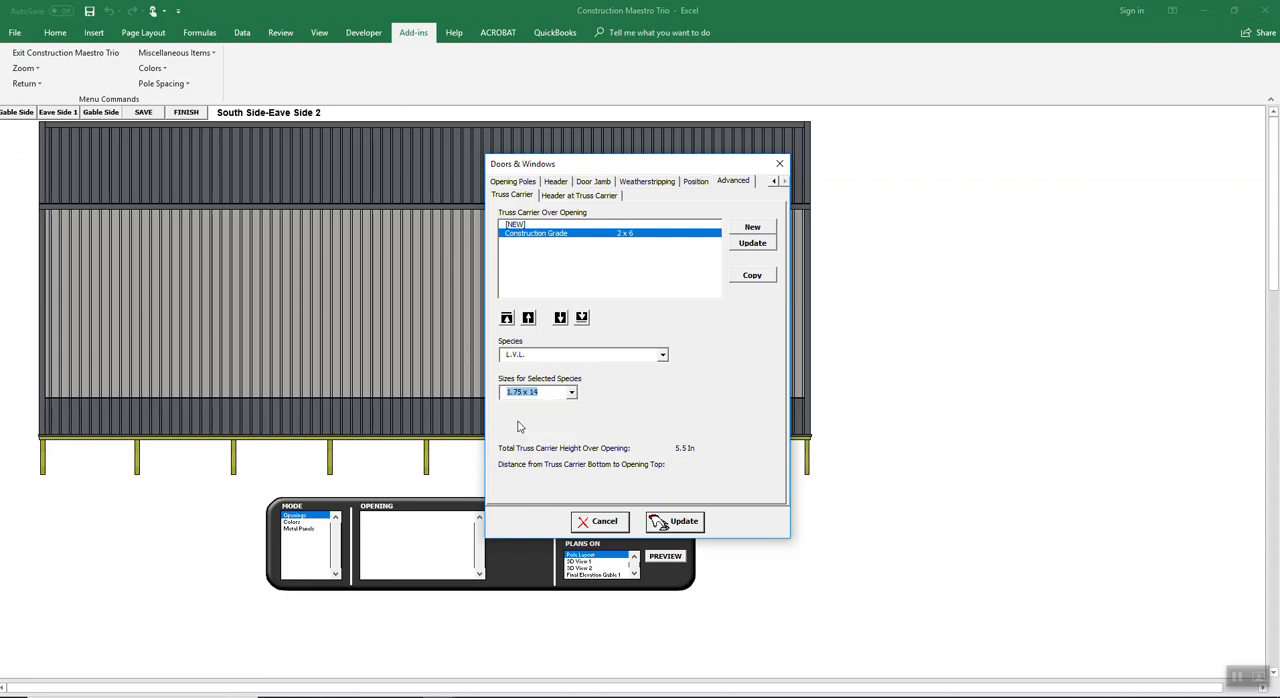
click(758, 246)
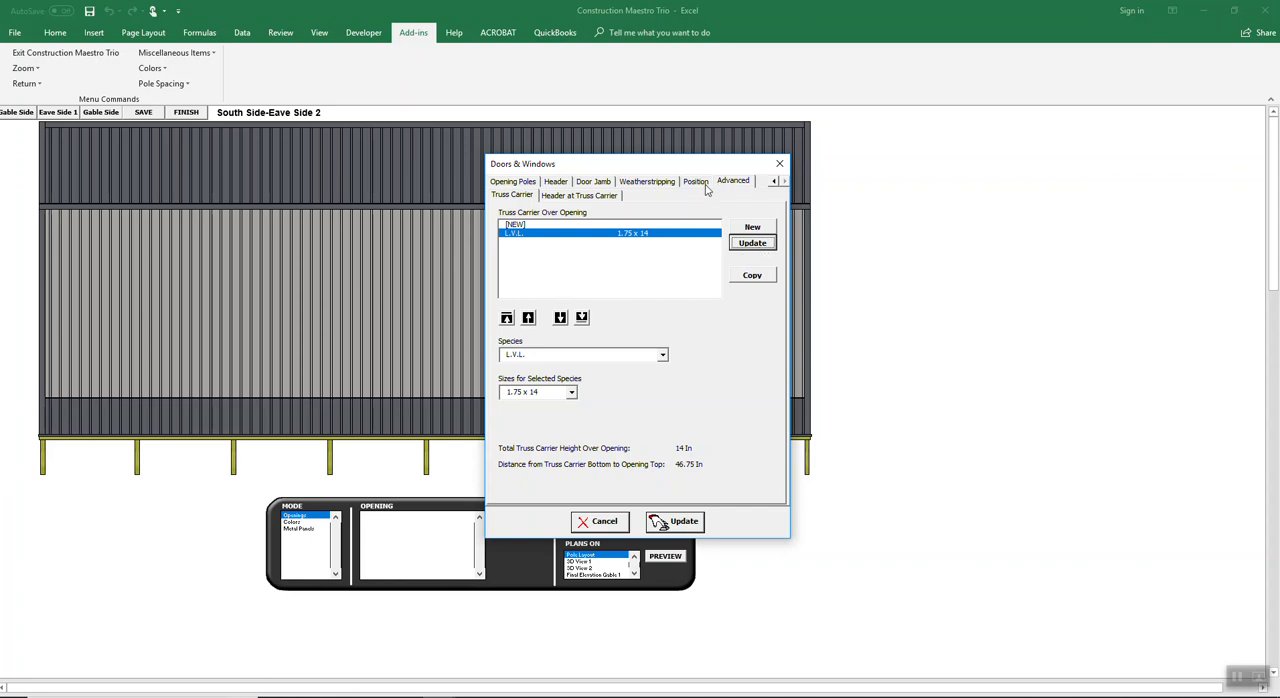
Step: Apply the overhead door setup and shift the 12 x 12 door toward the right end of the South Side eave wall
click(684, 519)
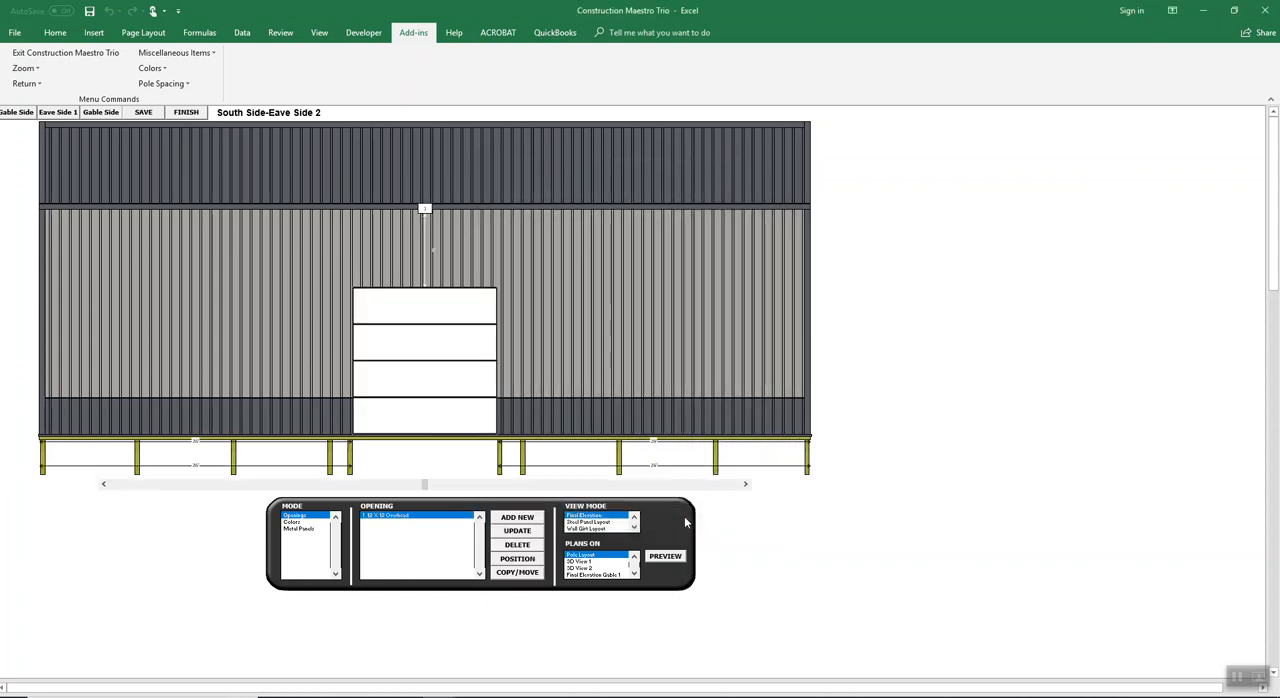
drag(425, 487, 518, 487)
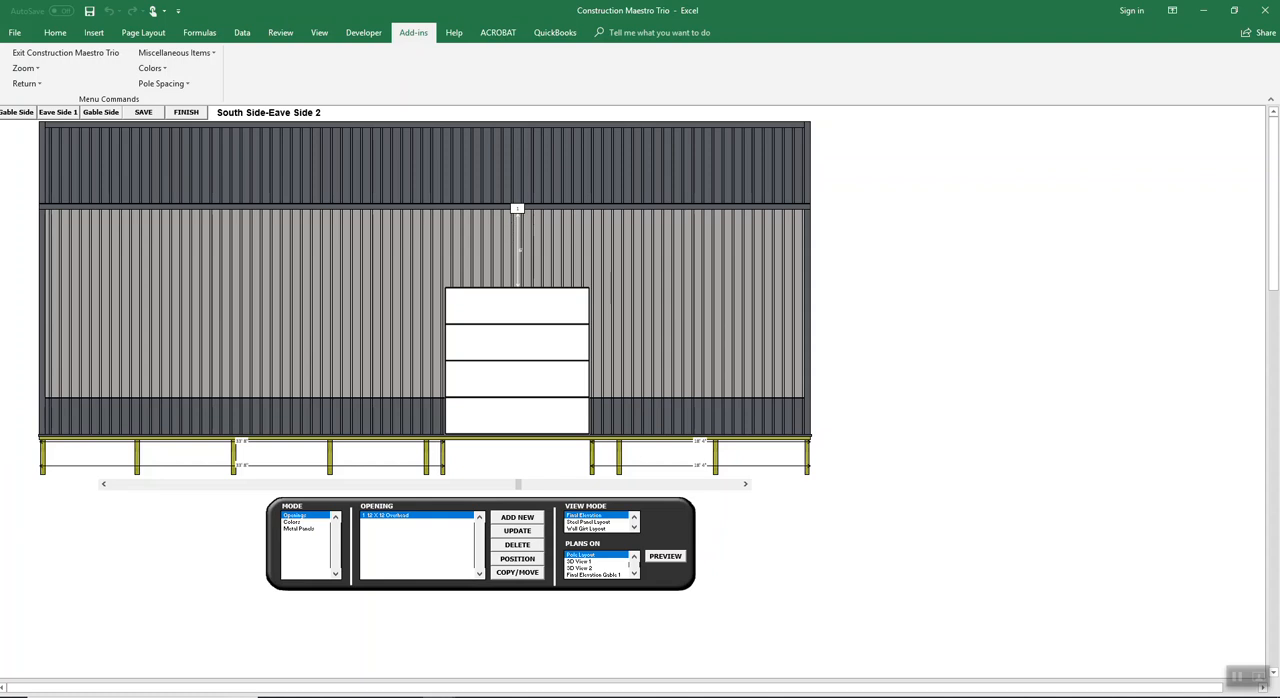
Step: Add a 13 x 10 Maestro overhead door to the West Side gable wall, keeping the default opening poles
click(16, 113)
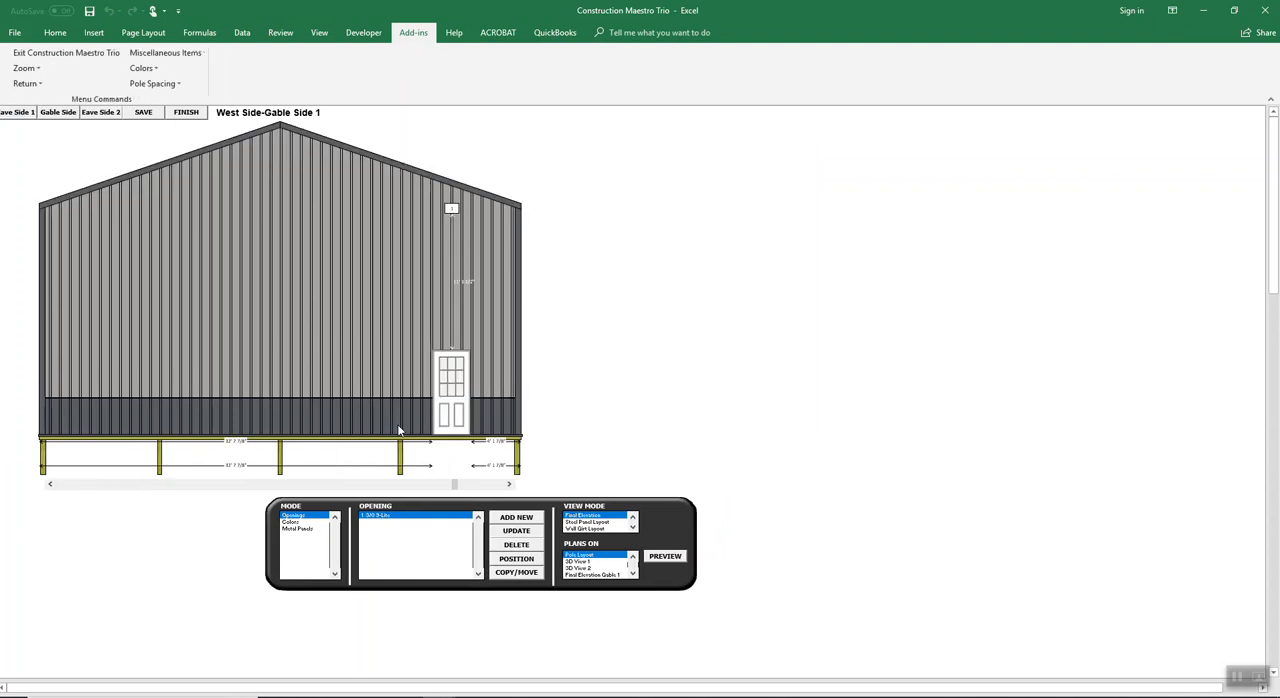
click(516, 517)
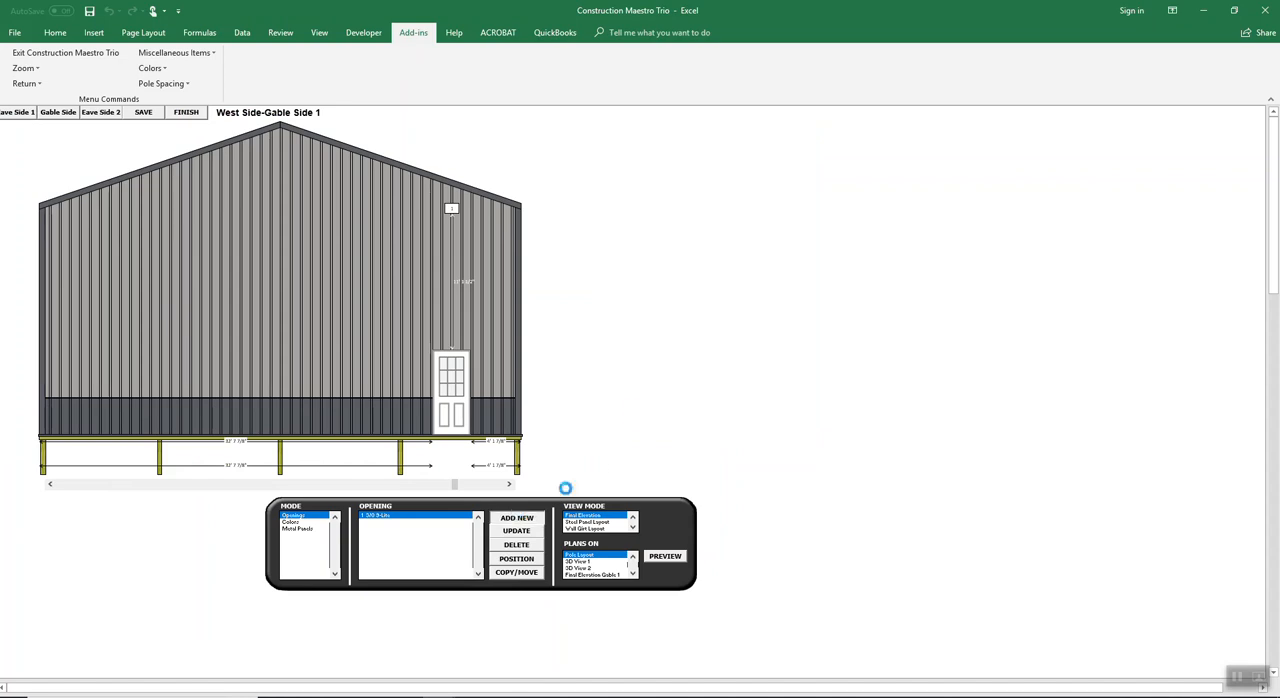
click(580, 203)
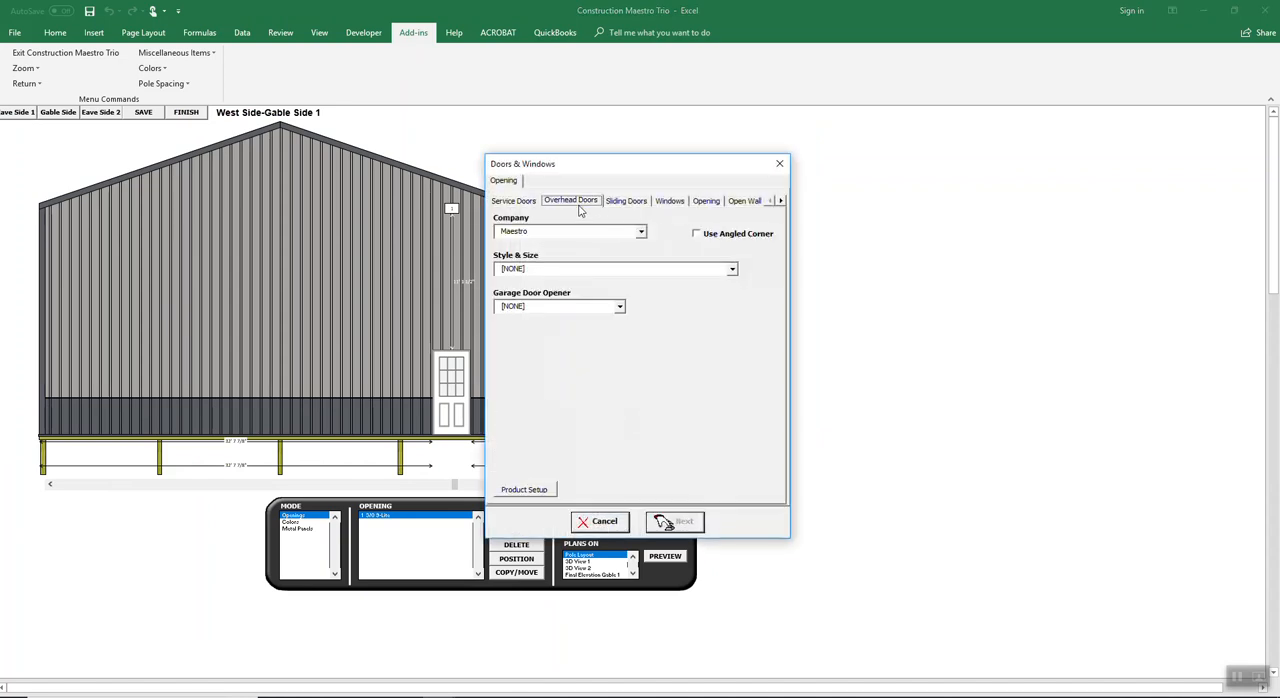
click(730, 269)
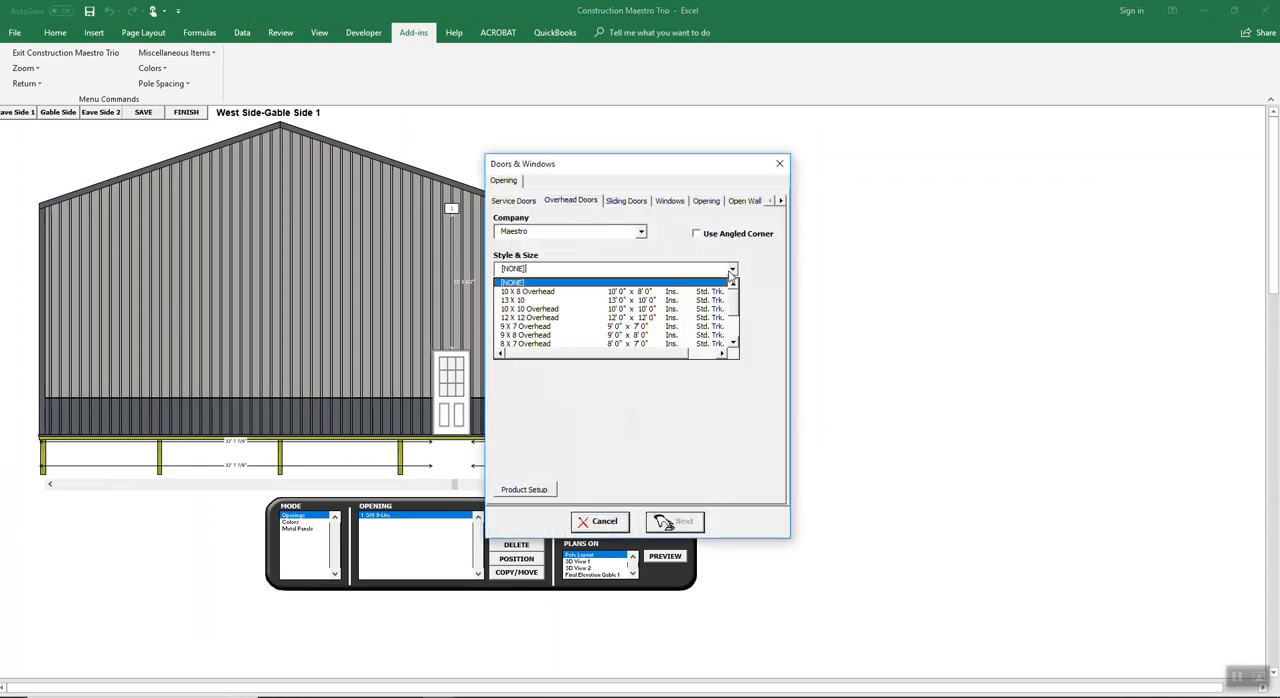
click(600, 300)
click(668, 521)
click(665, 520)
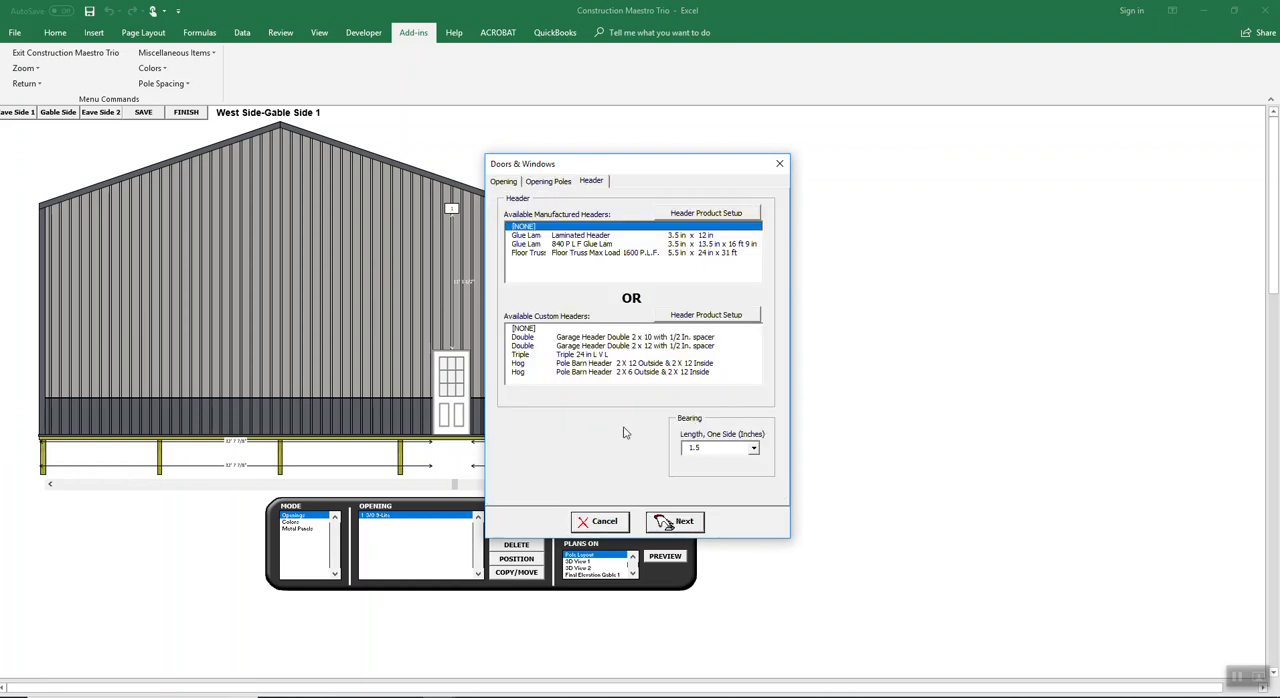
Step: Give the door the Pole Barn Header 2 X 6 Outside & 2 X 12 Inside and white vinyl weatherstripping, and place it on the wall
click(630, 364)
click(636, 372)
click(675, 525)
click(673, 526)
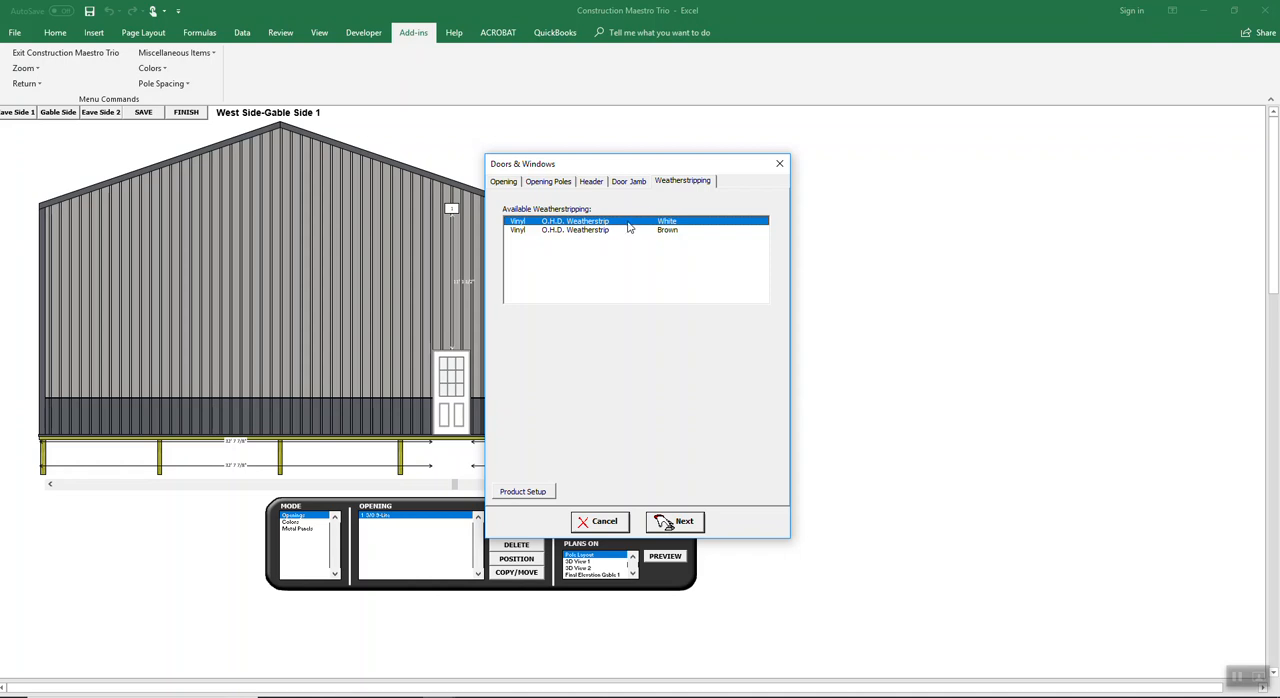
click(670, 522)
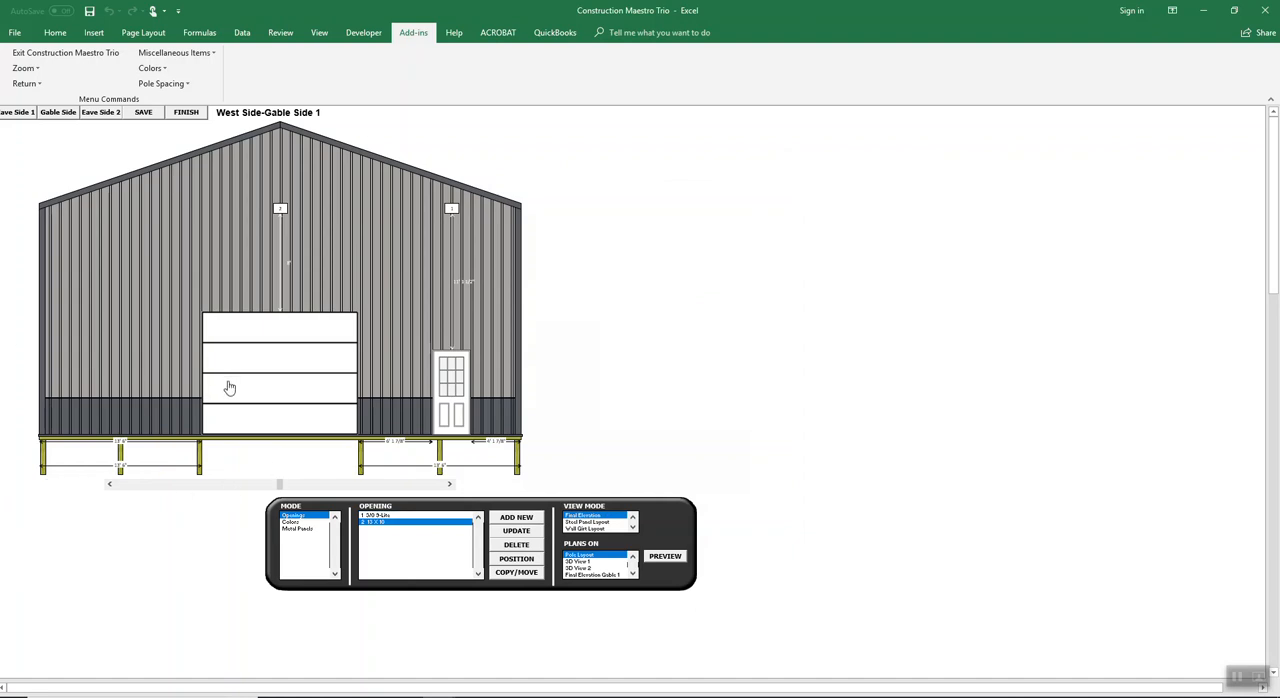
Step: Leave the West Side gable wall and resolve the pole conflict by moving the 3/0 9-Lite service door to the left
click(30, 113)
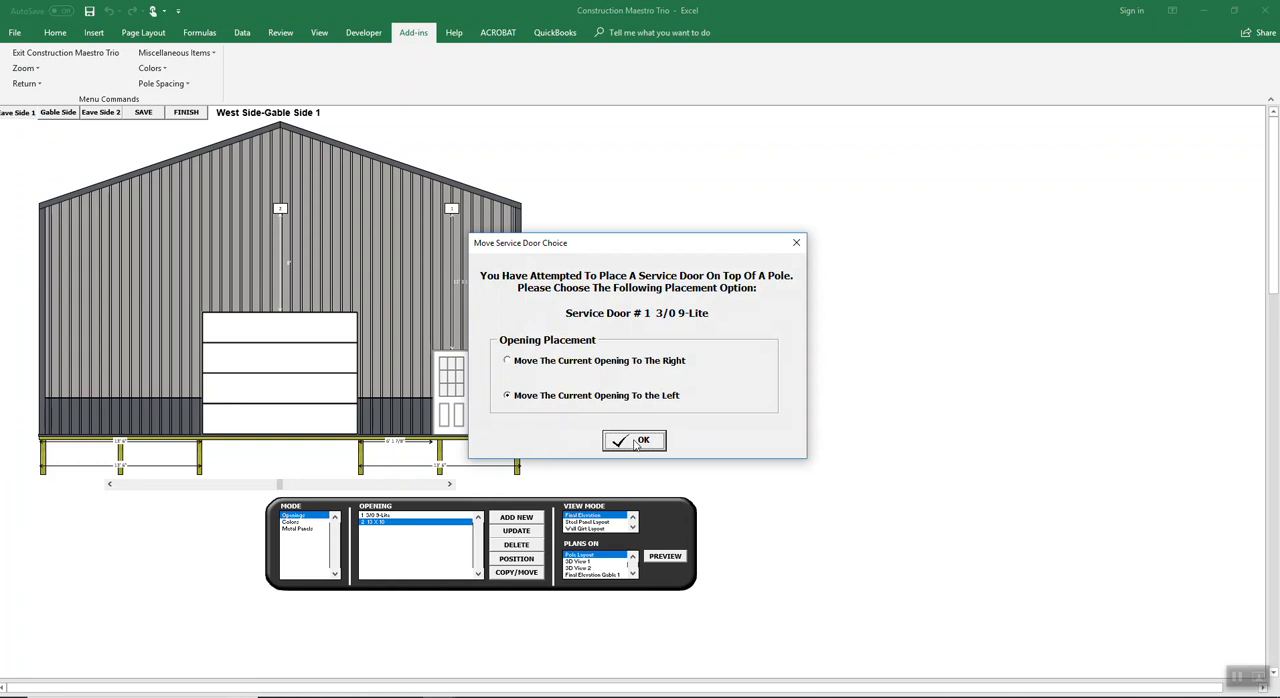
click(635, 438)
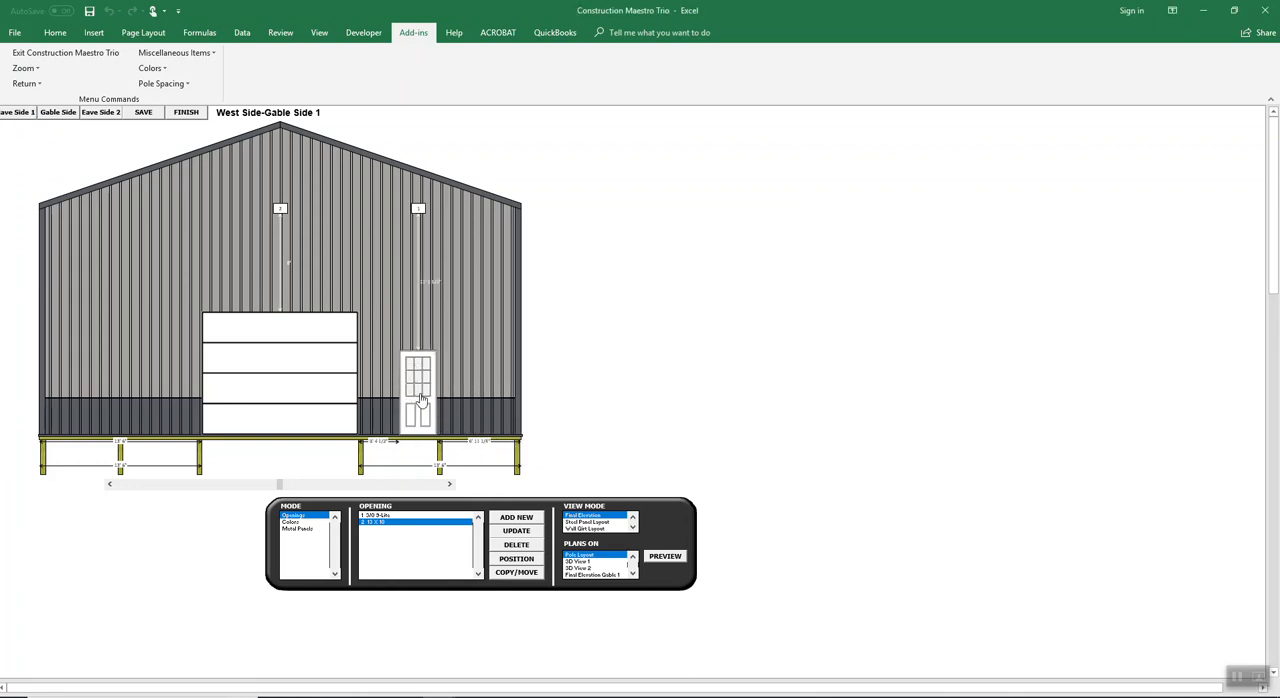
Step: Shift the 13 x 10 overhead door toward the service door and re-center it on the gable wall
drag(280, 492, 316, 487)
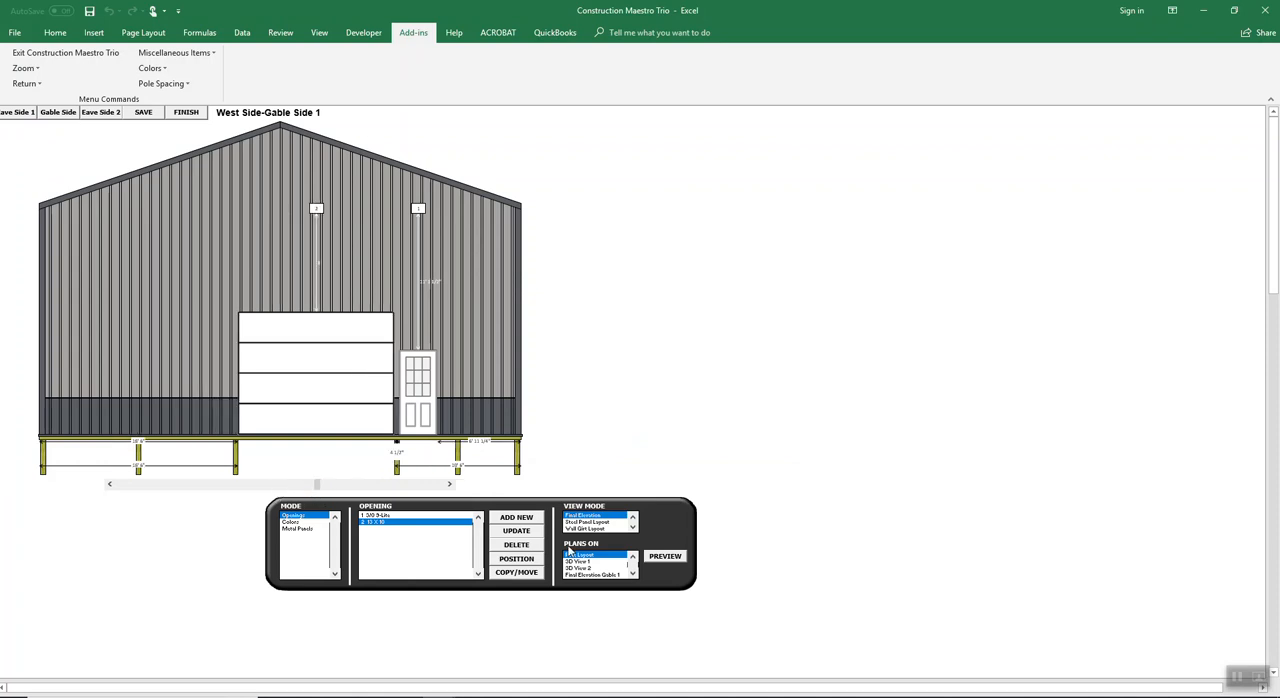
click(516, 558)
click(560, 280)
click(662, 500)
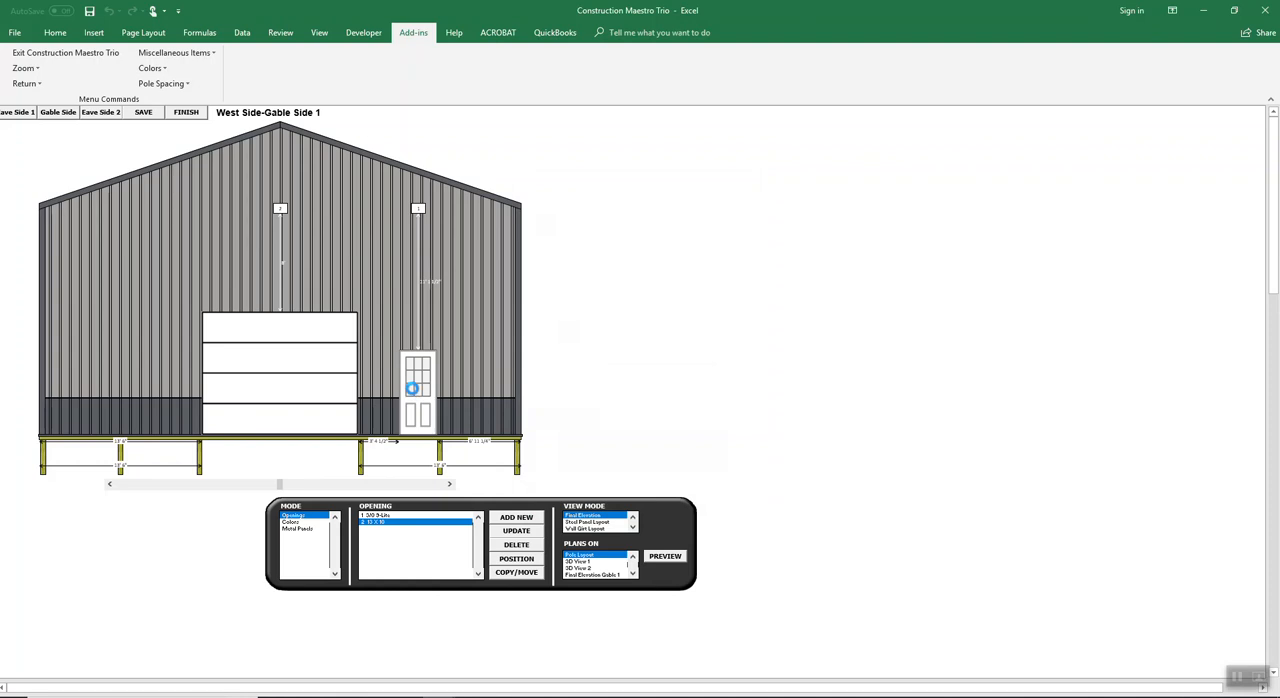
Step: Move the 3/0 9-Lite service door right, past the pole, so it fits between that pole and the corner
click(416, 388)
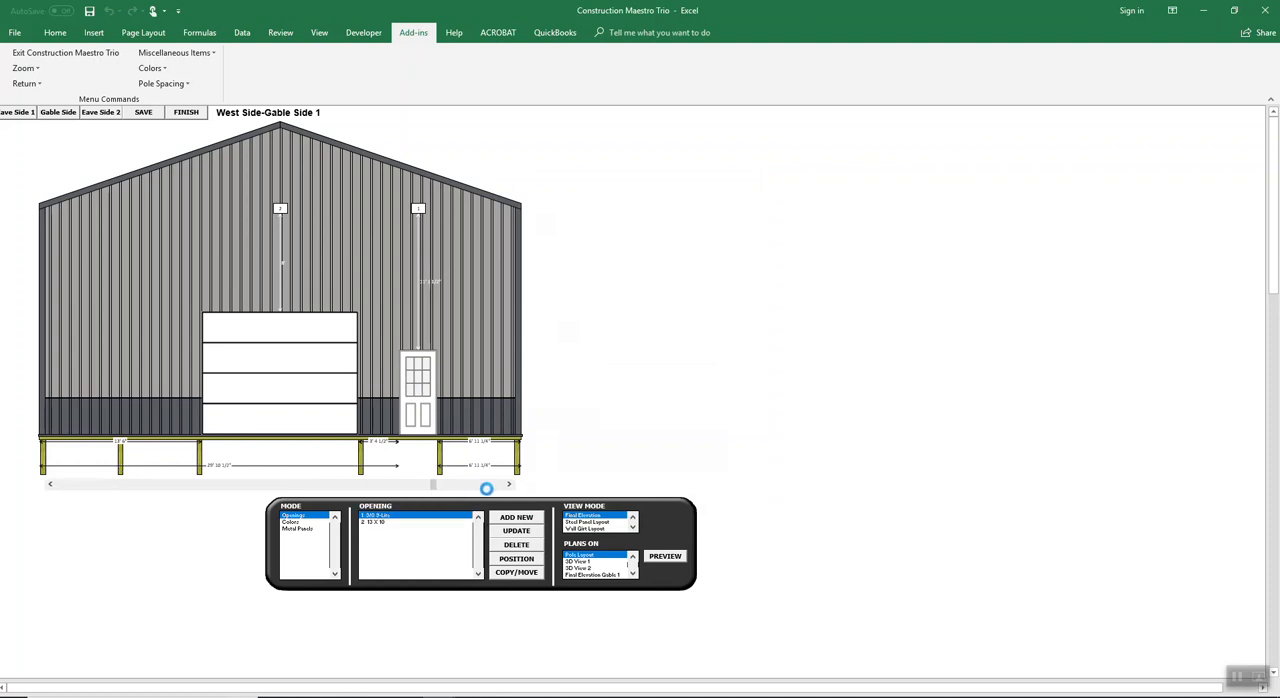
click(489, 486)
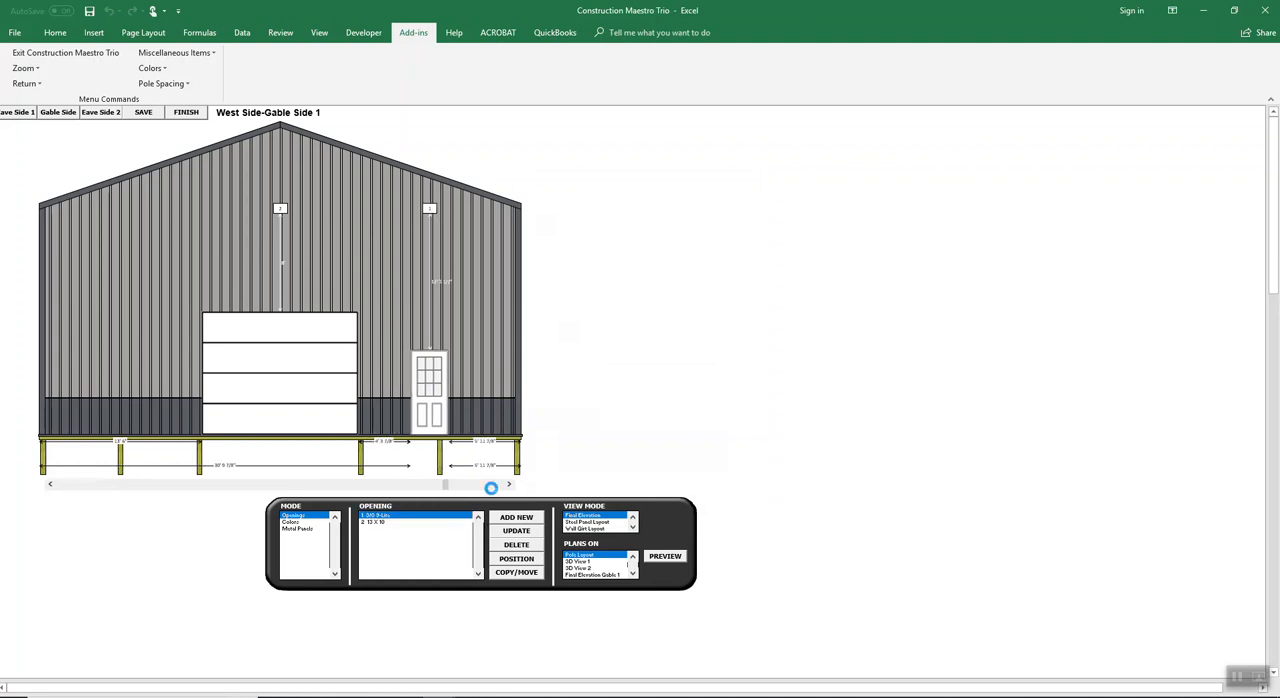
click(491, 486)
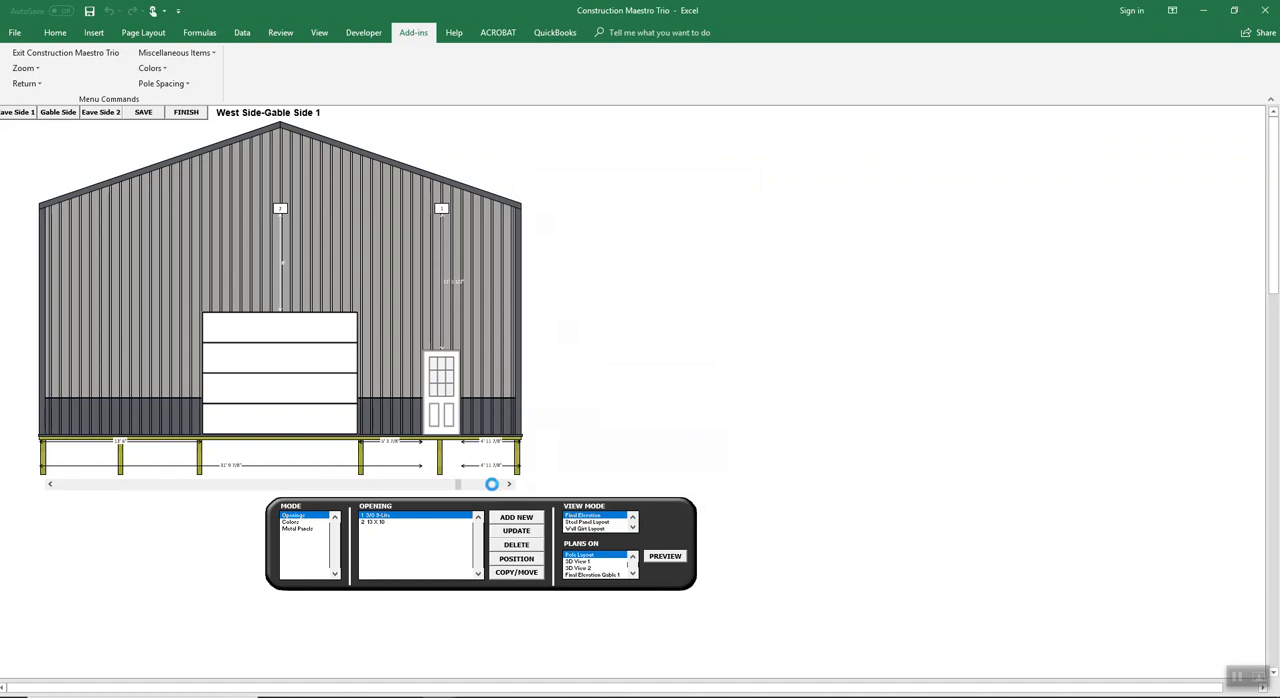
click(491, 484)
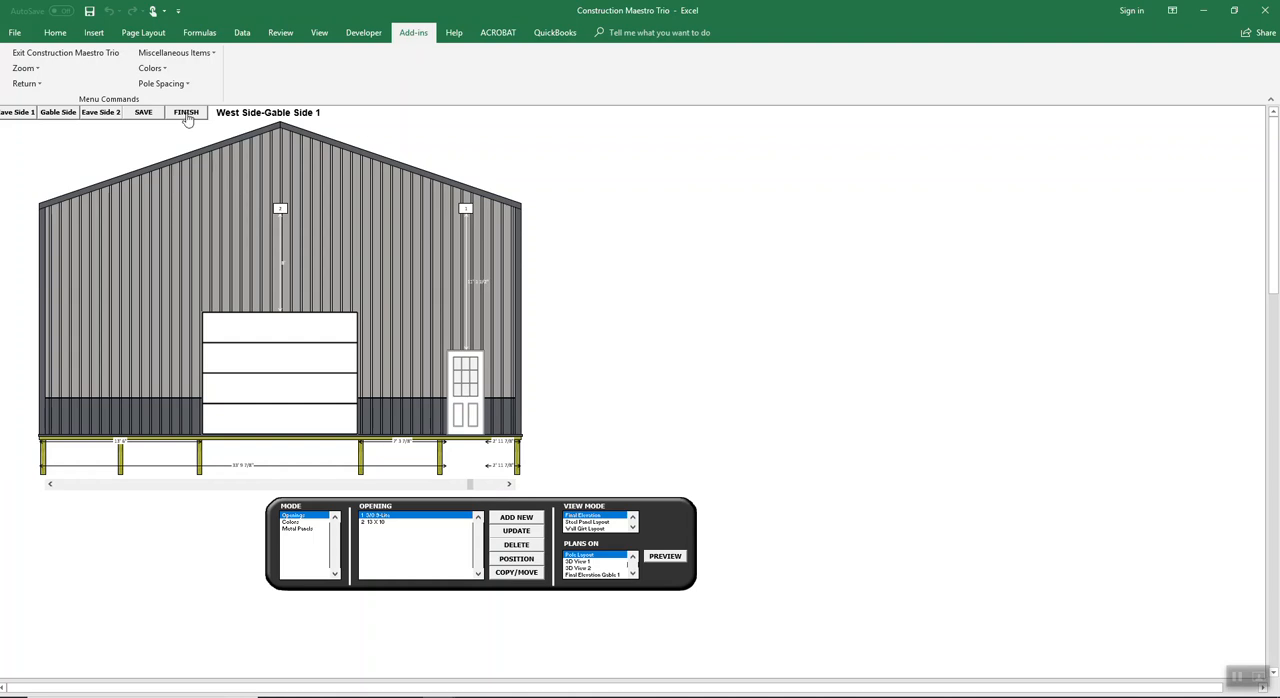
Step: Finish the openings layout and set the labor cost profile to Default and the price category to Retail
click(185, 113)
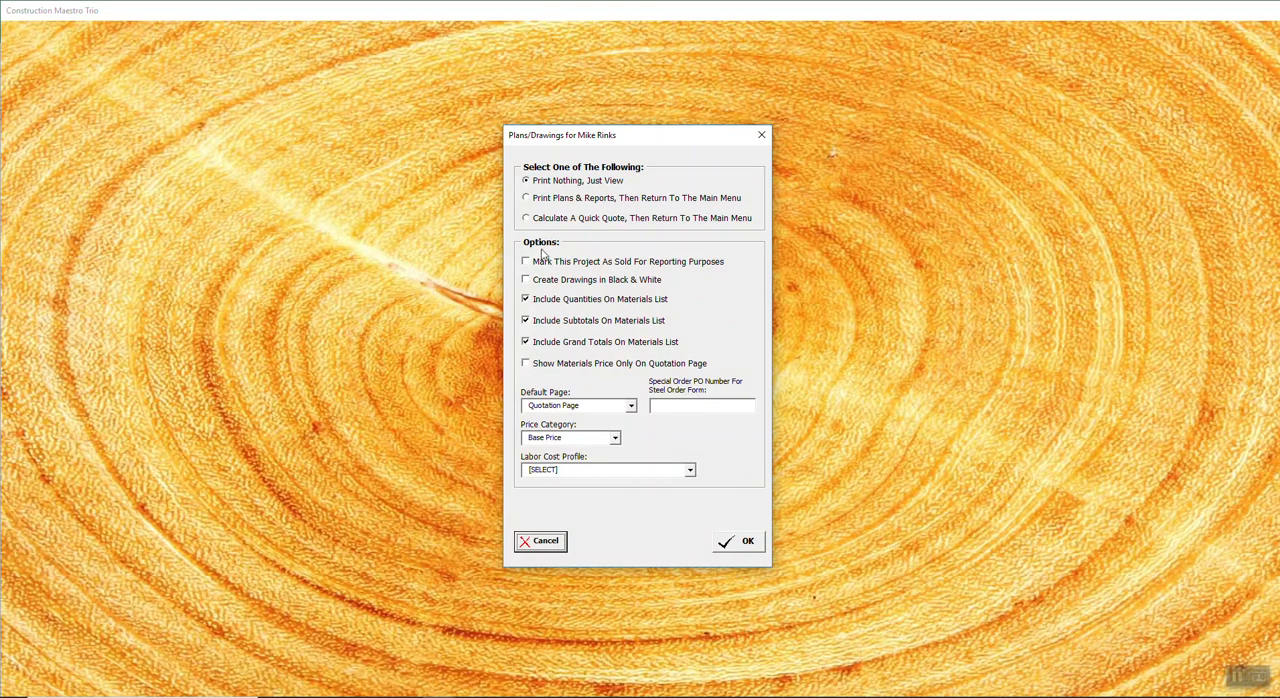
click(690, 472)
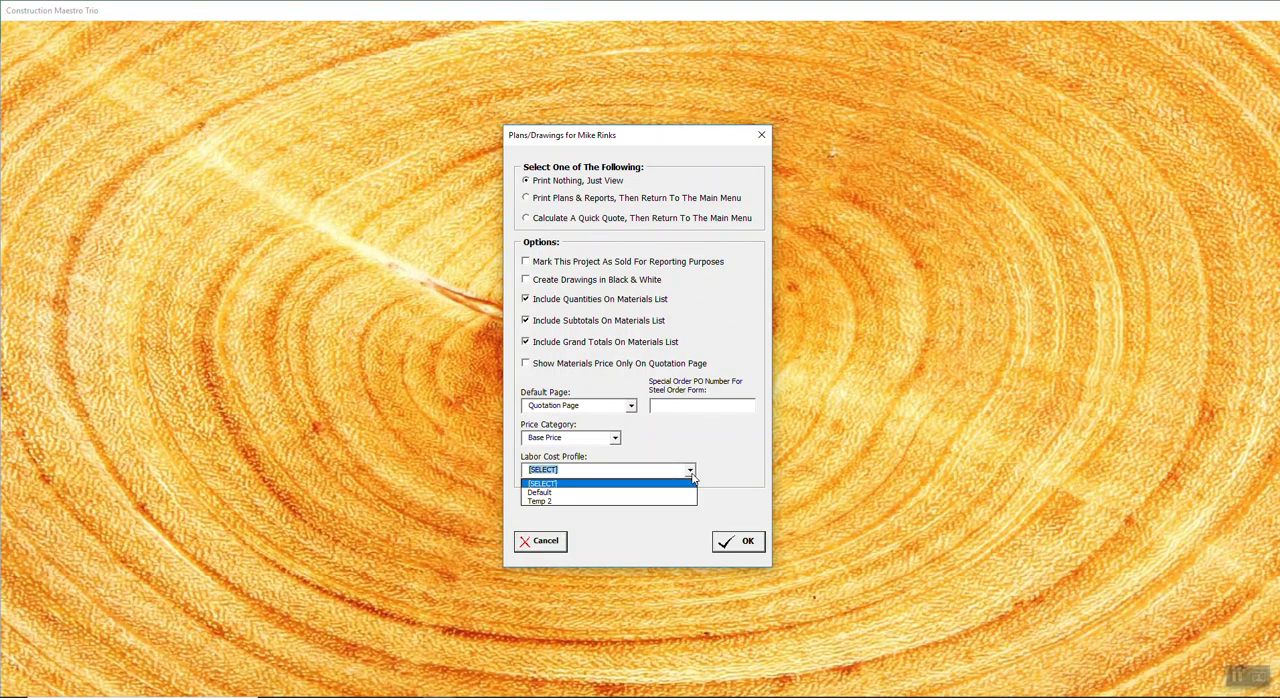
click(537, 493)
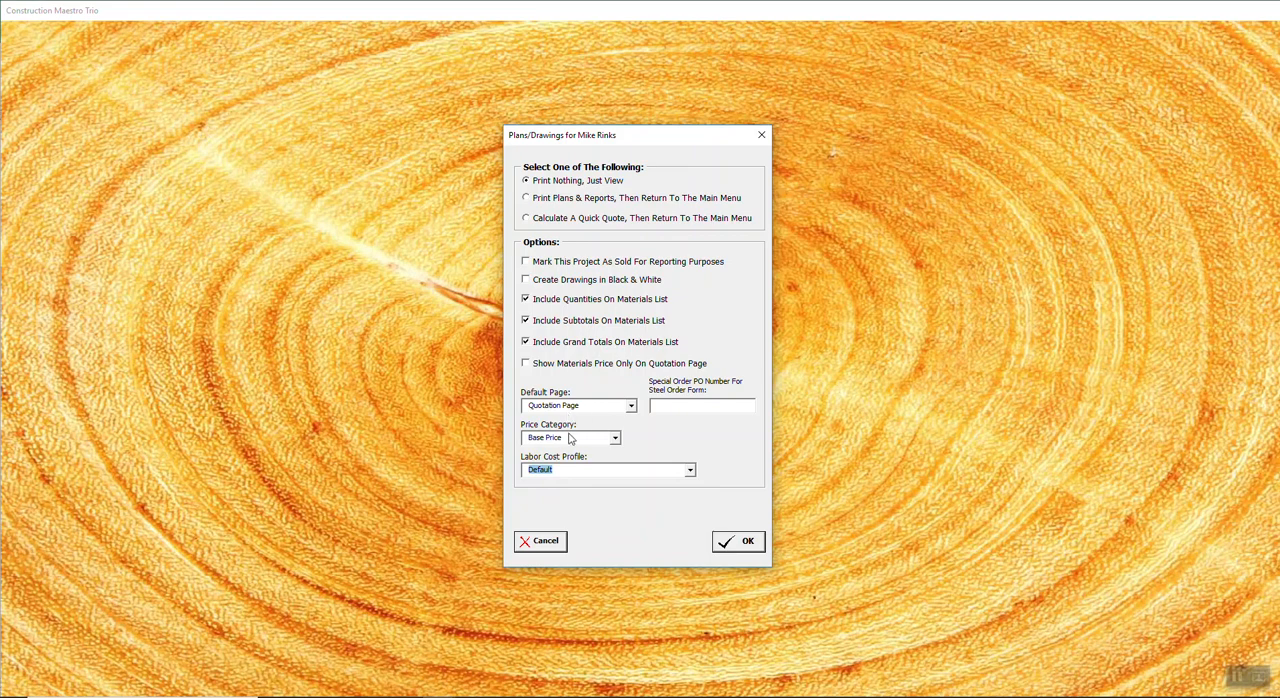
click(615, 440)
click(587, 443)
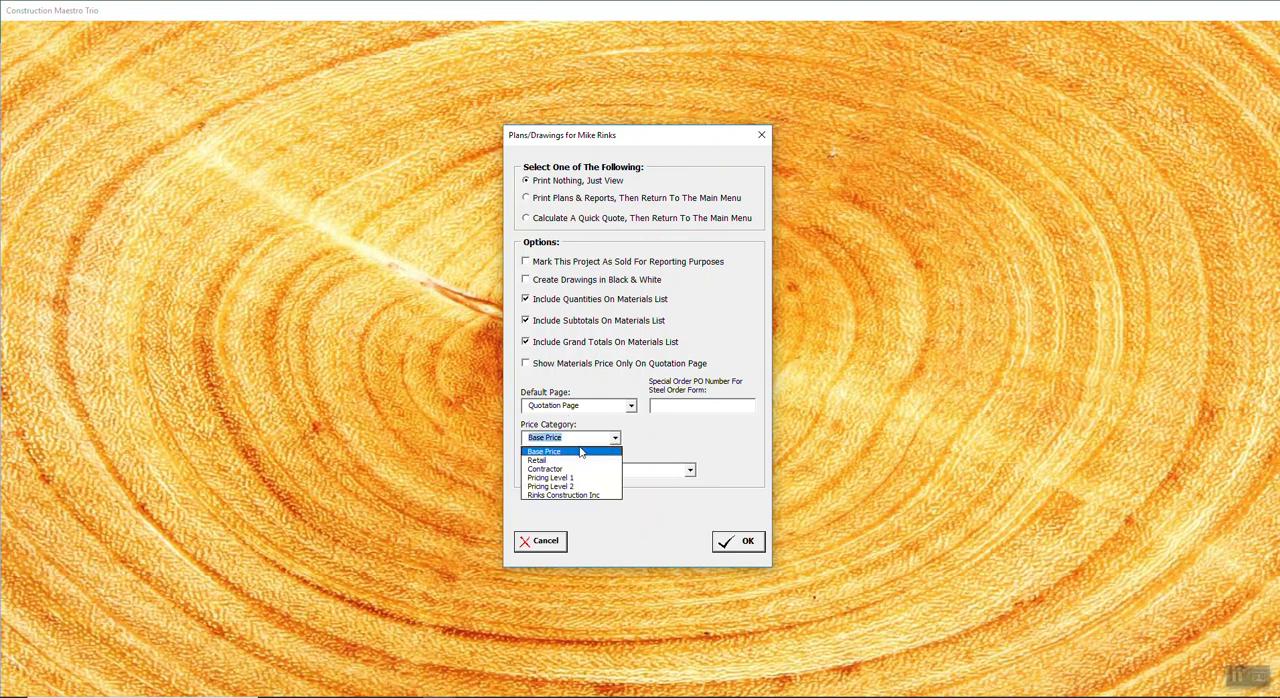
click(573, 457)
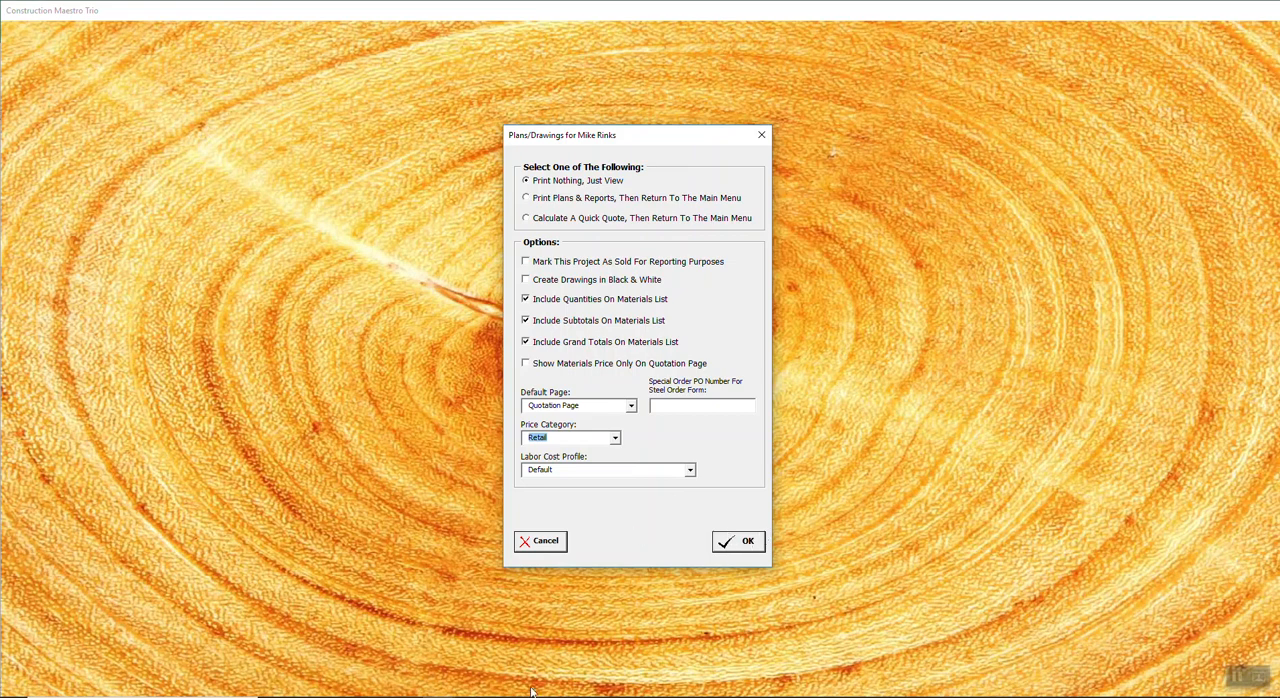
Step: Switch from the plans and drawings options to another open window
click(438, 697)
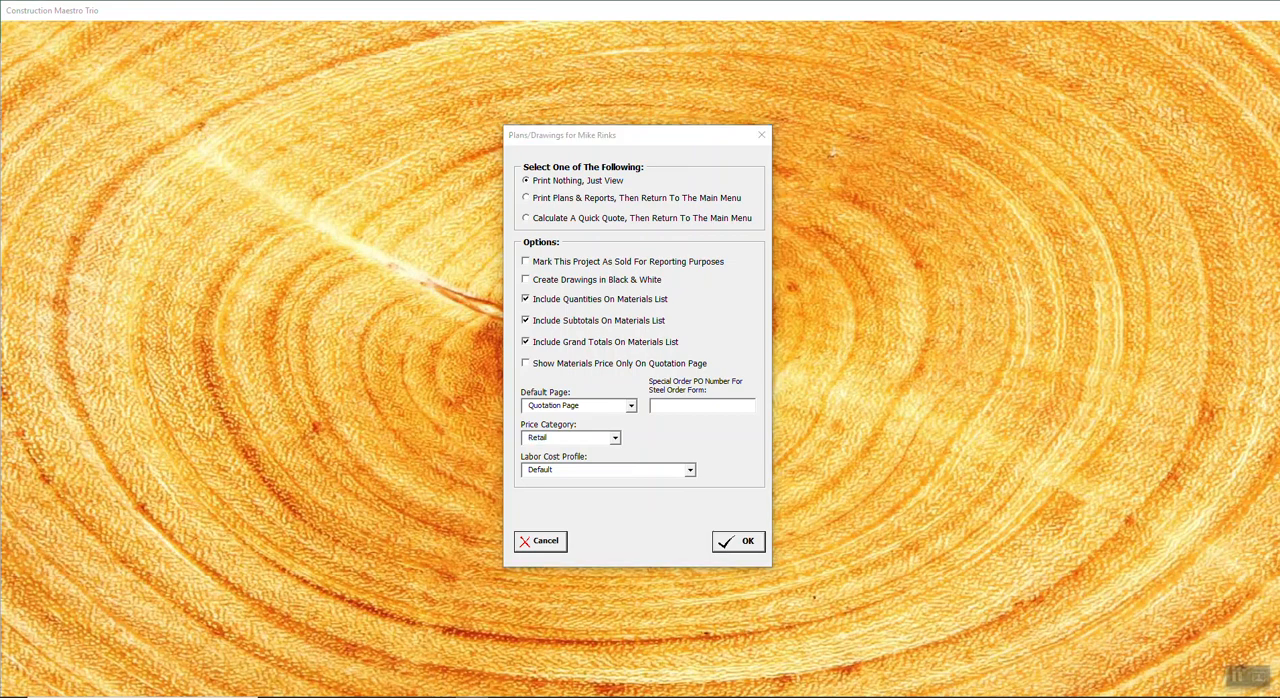